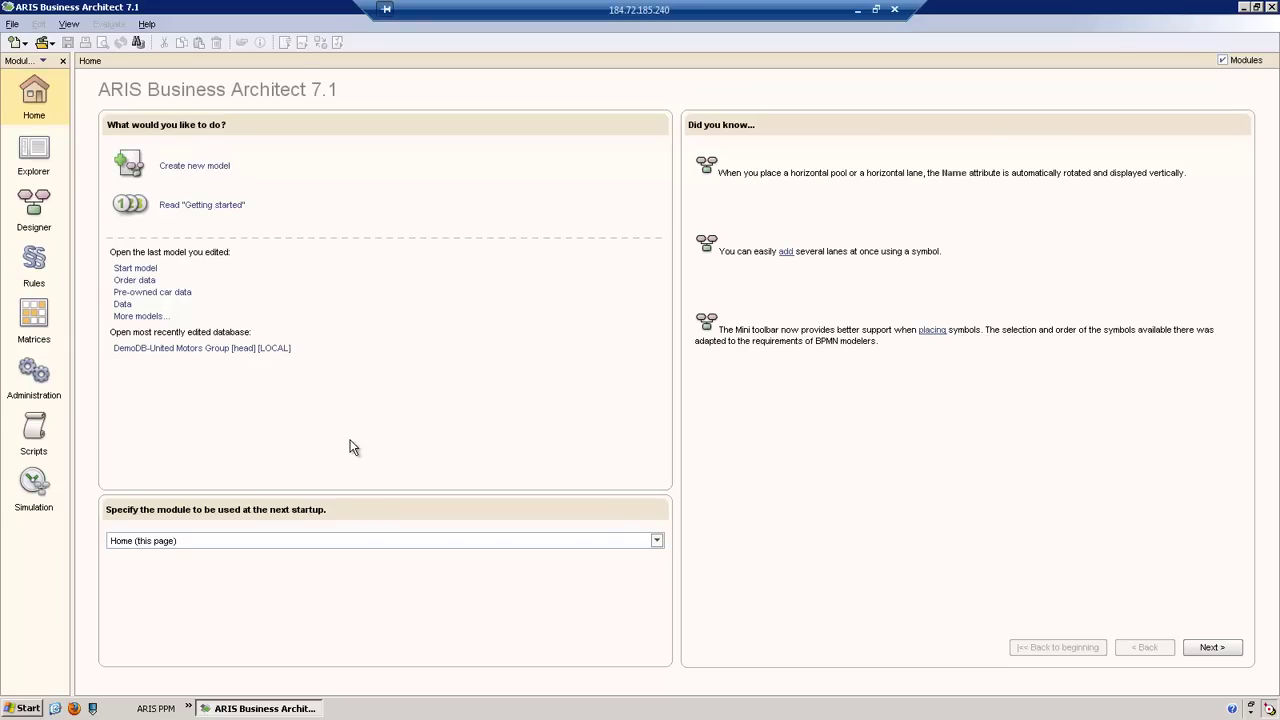
# Step: Add a new database ACME under the LOCAL server with the Versionable option ticked
pyautogui.click(40, 158)
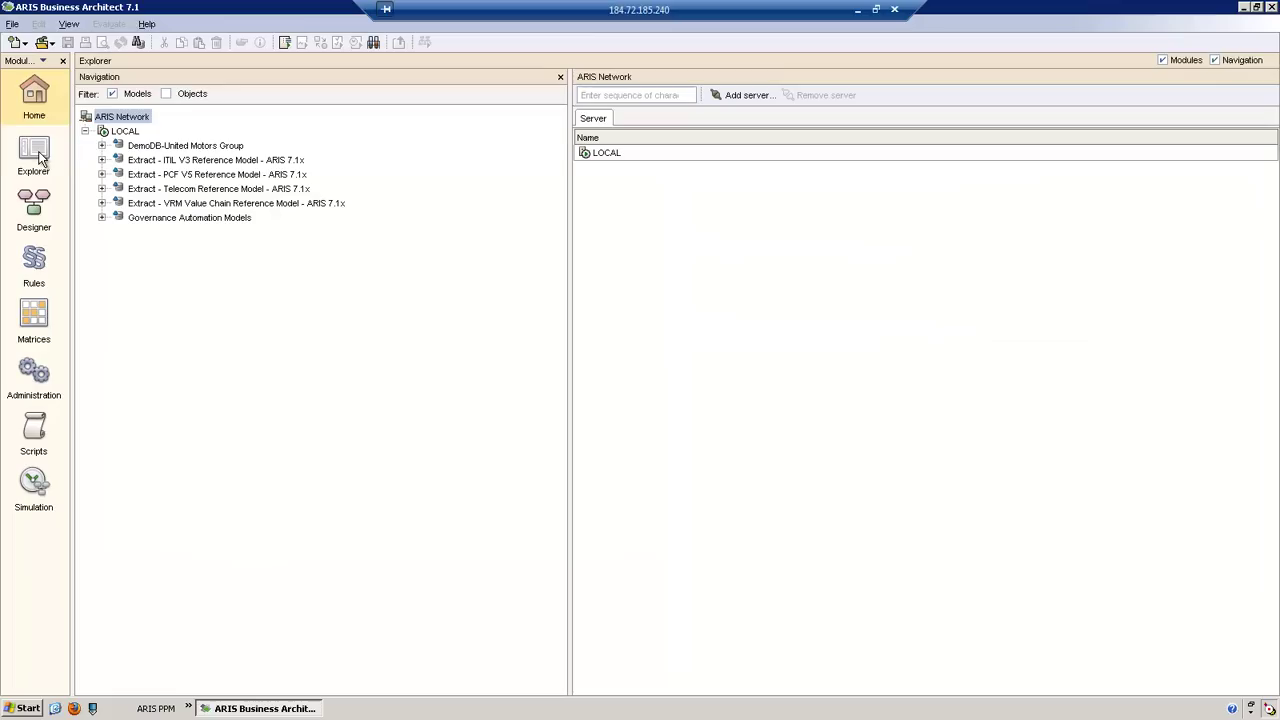
pyautogui.rightClick(133, 137)
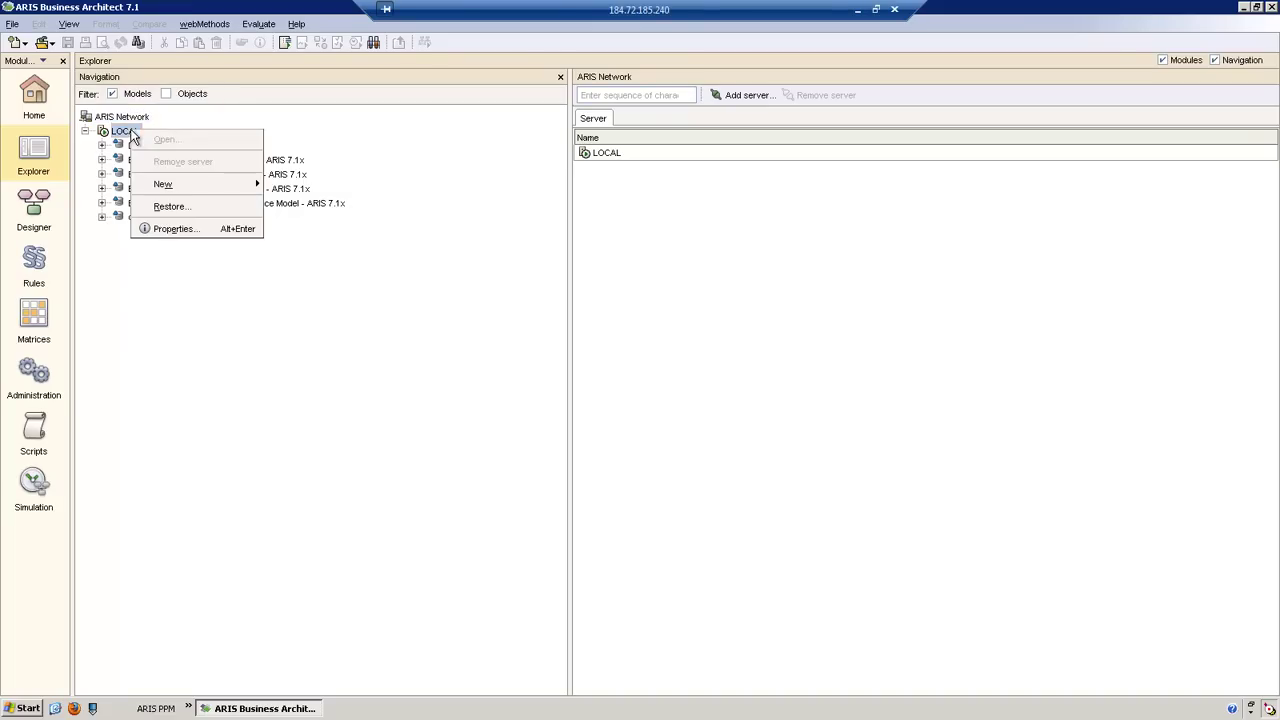
pyautogui.moveTo(186, 188)
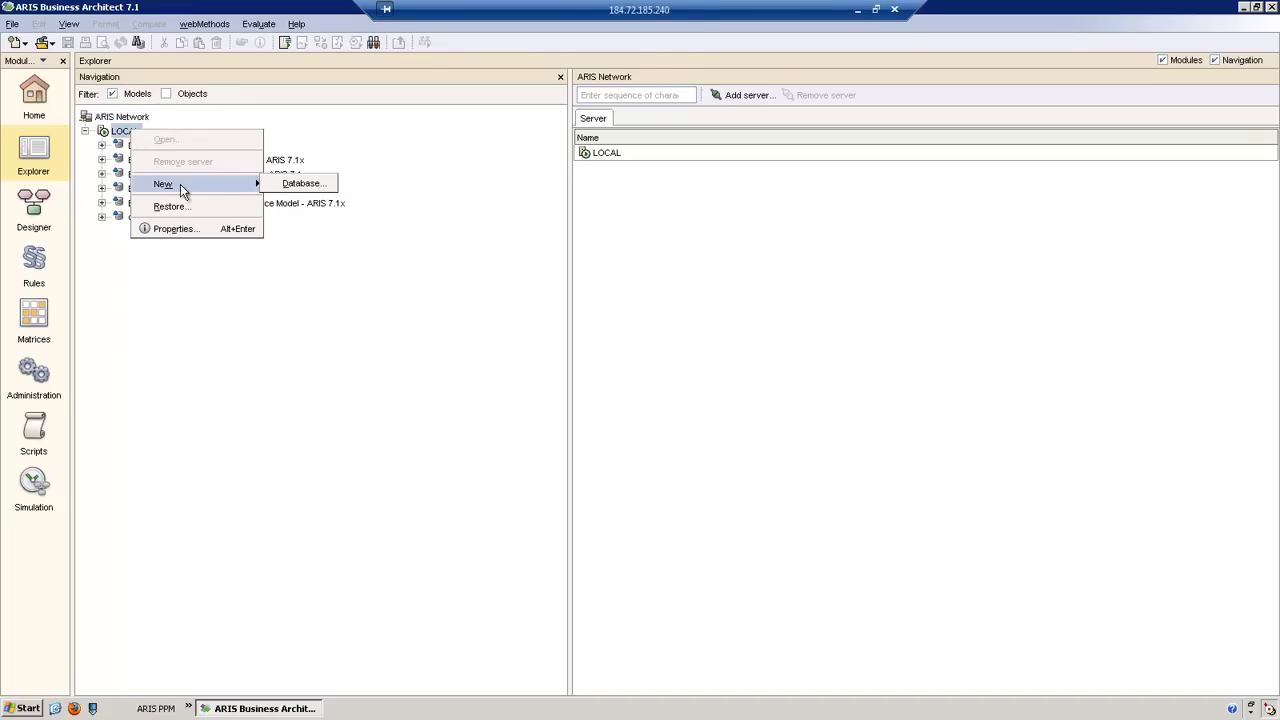
pyautogui.click(300, 184)
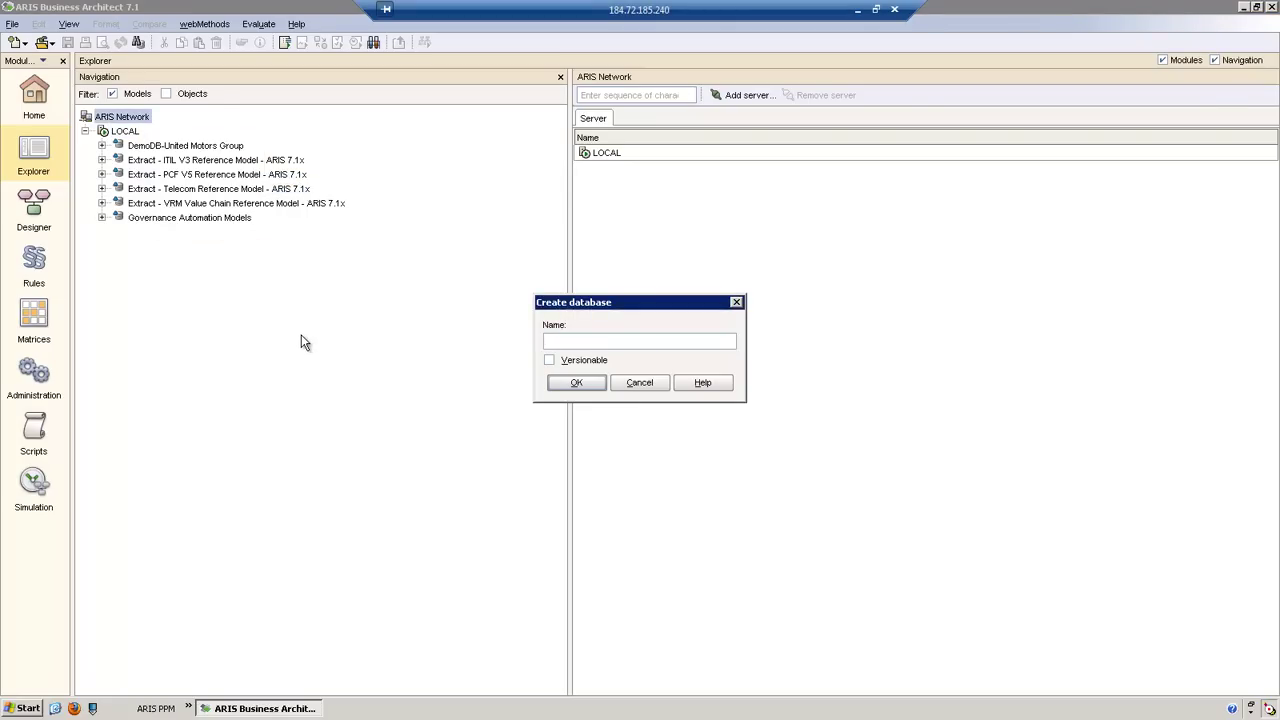
pyautogui.write('ACME')
pyautogui.click(550, 361)
pyautogui.click(576, 388)
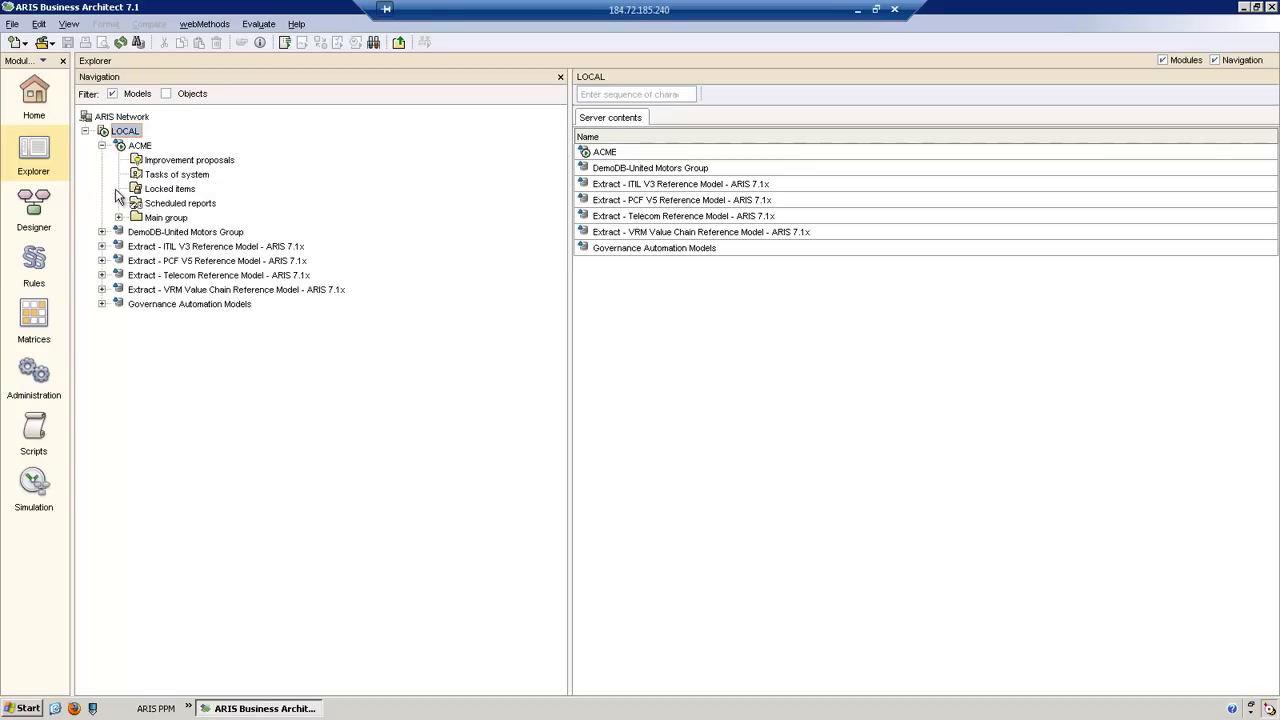
# Step: Rename the Main group folder to ACME
pyautogui.click(160, 218)
pyautogui.rightClick(160, 222)
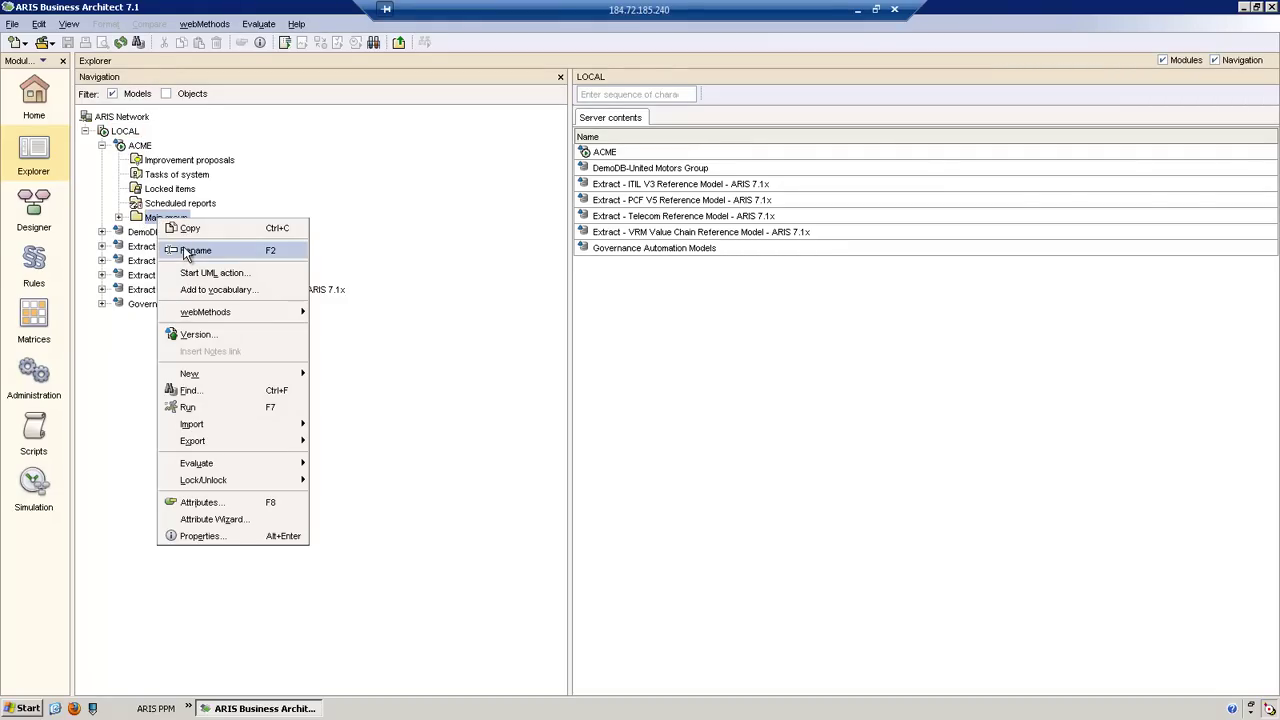
pyautogui.click(190, 250)
pyautogui.write('ACME EN')
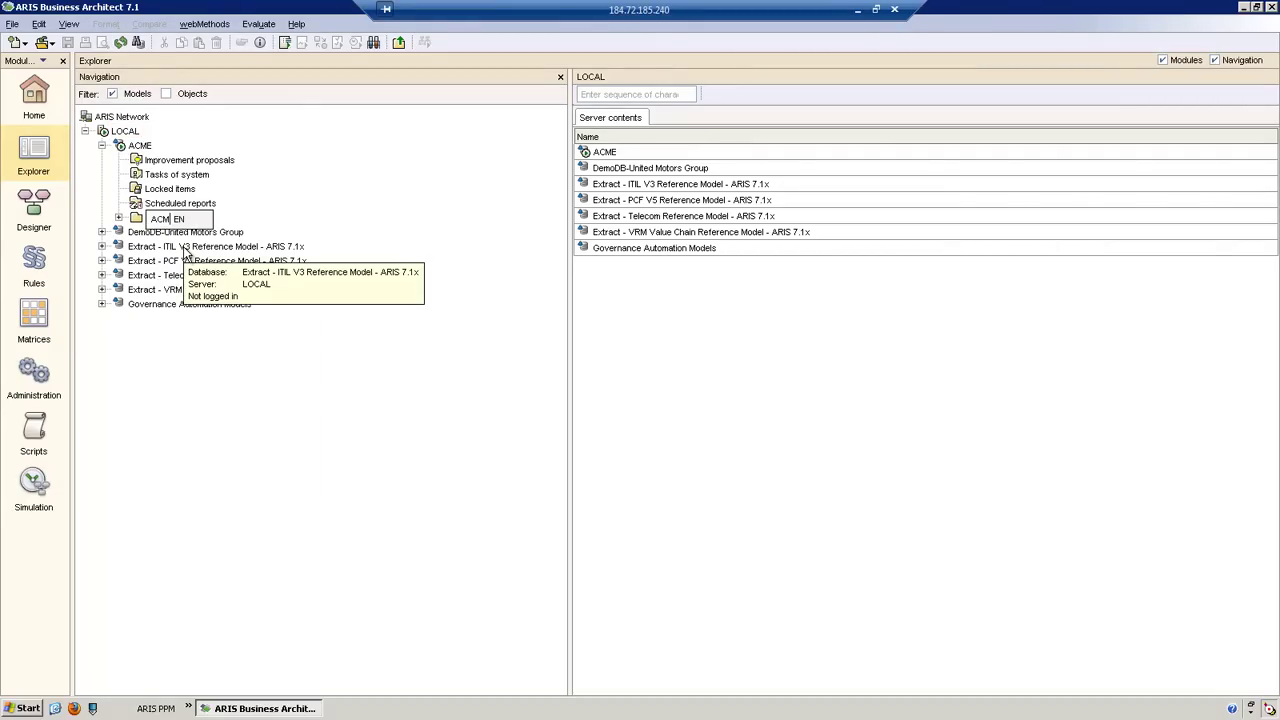
pyautogui.press('Return')
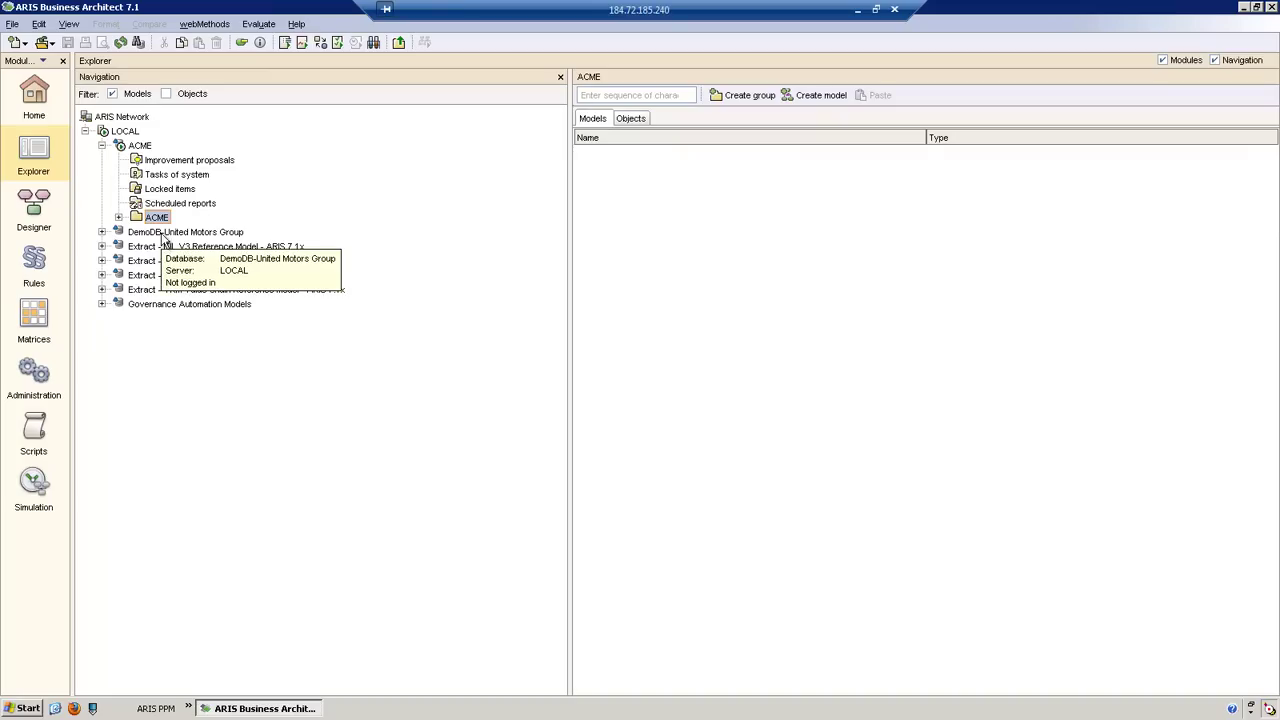
# Step: Add two subgroups under ACME: Organization and Processes
pyautogui.rightClick(150, 221)
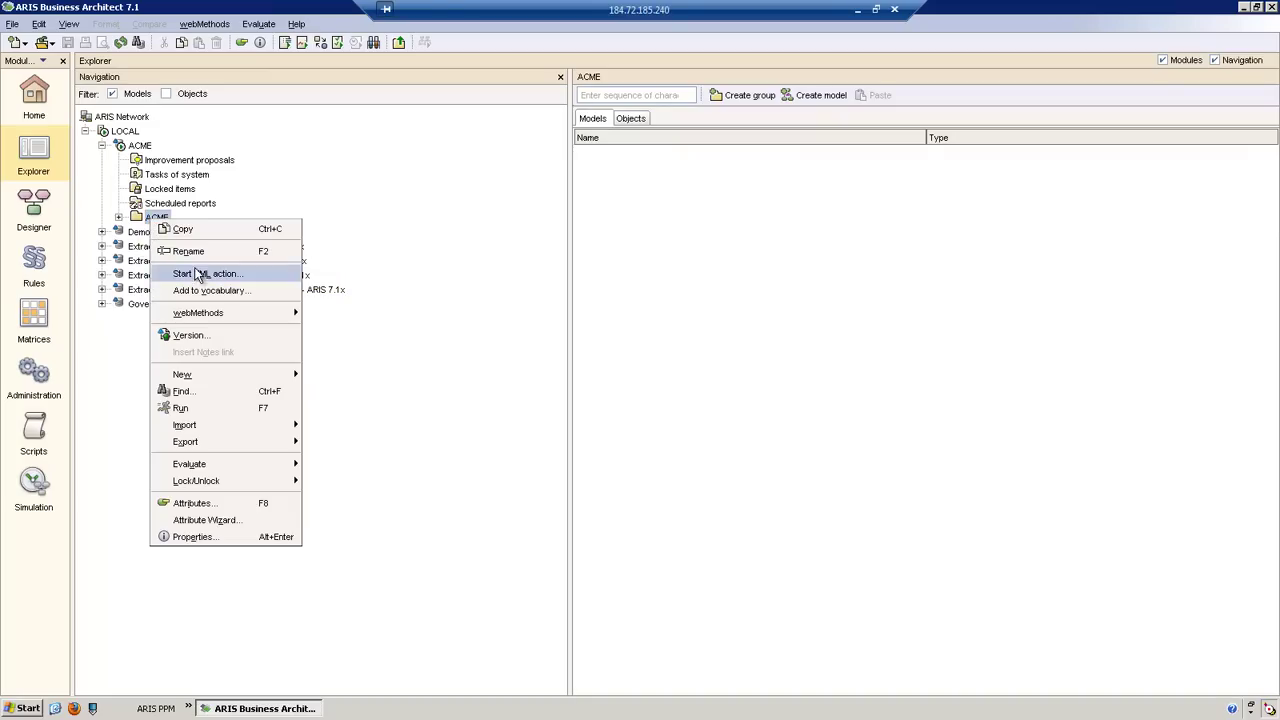
pyautogui.moveTo(272, 378)
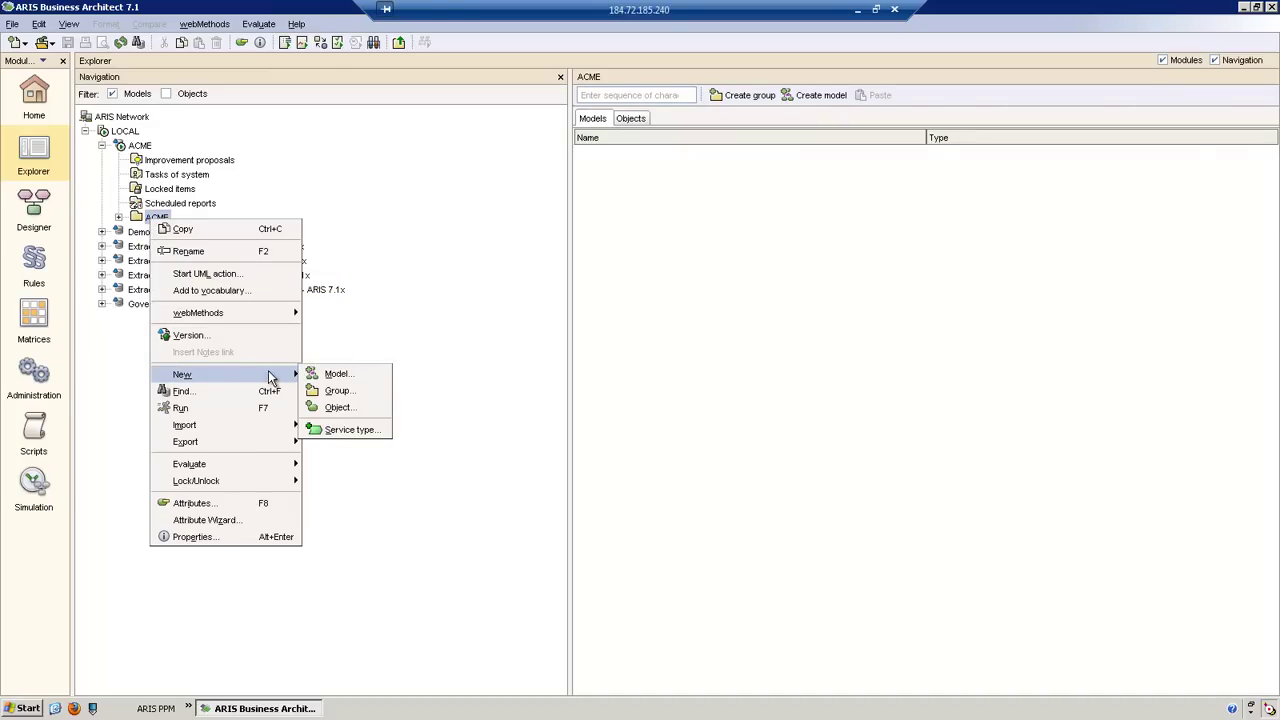
pyautogui.click(358, 390)
pyautogui.write('Organization')
pyautogui.press('Return')
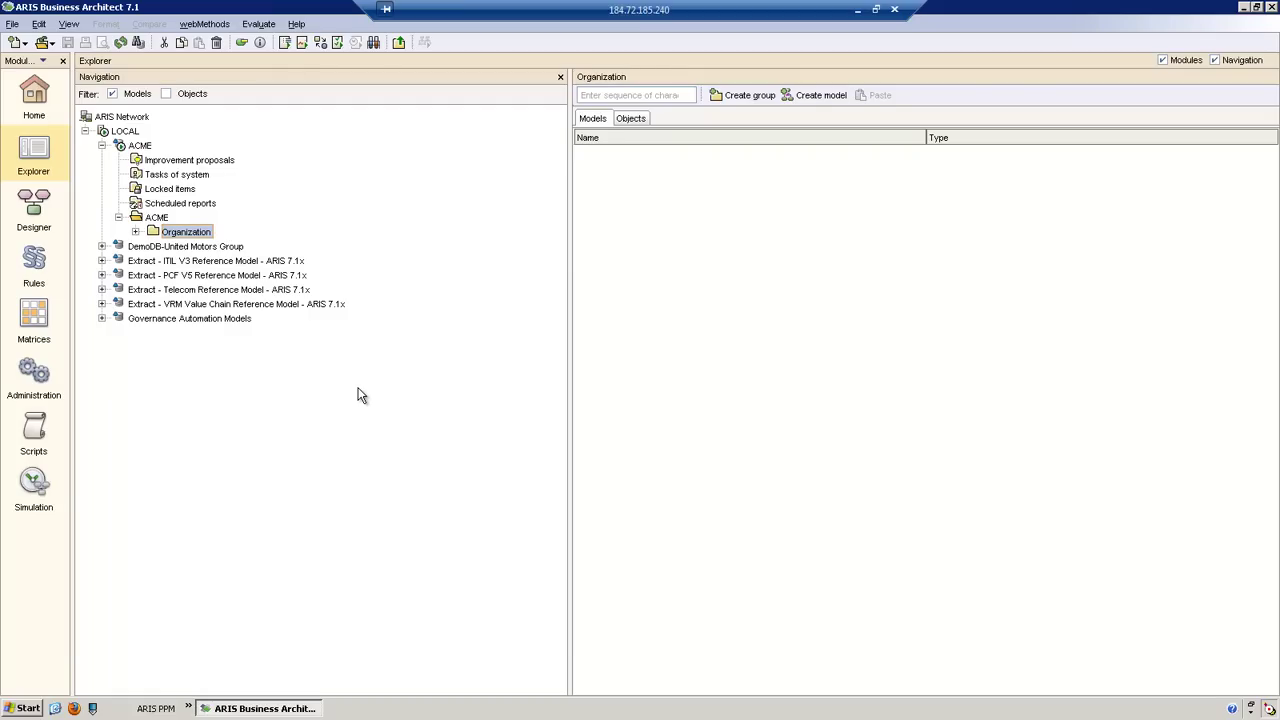
pyautogui.rightClick(164, 221)
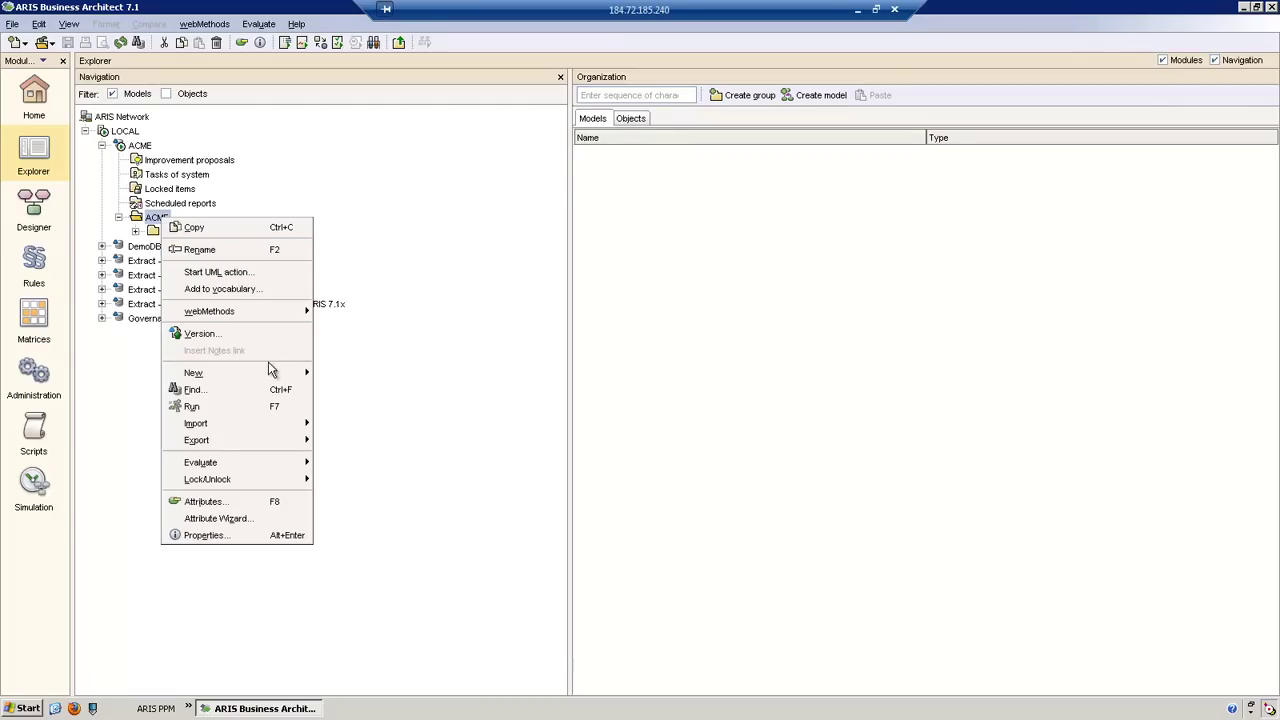
pyautogui.moveTo(287, 373)
pyautogui.click(343, 372)
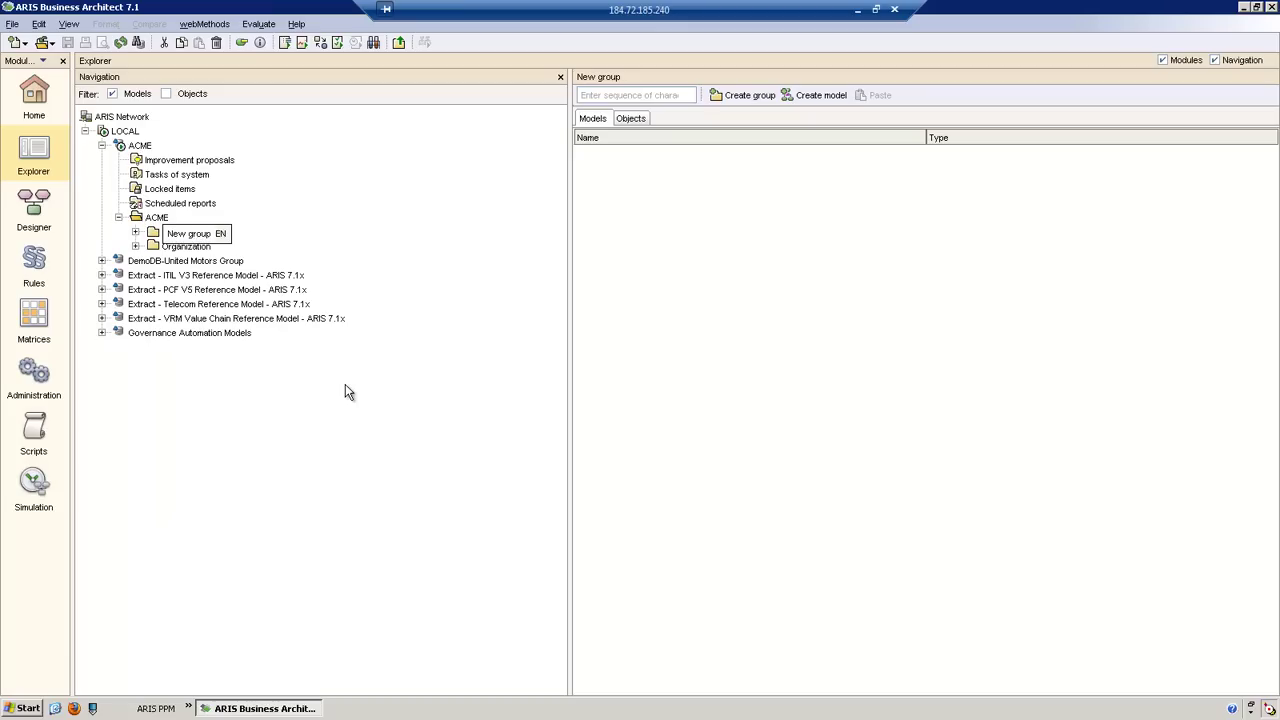
pyautogui.write('Processes')
pyautogui.press('Return')
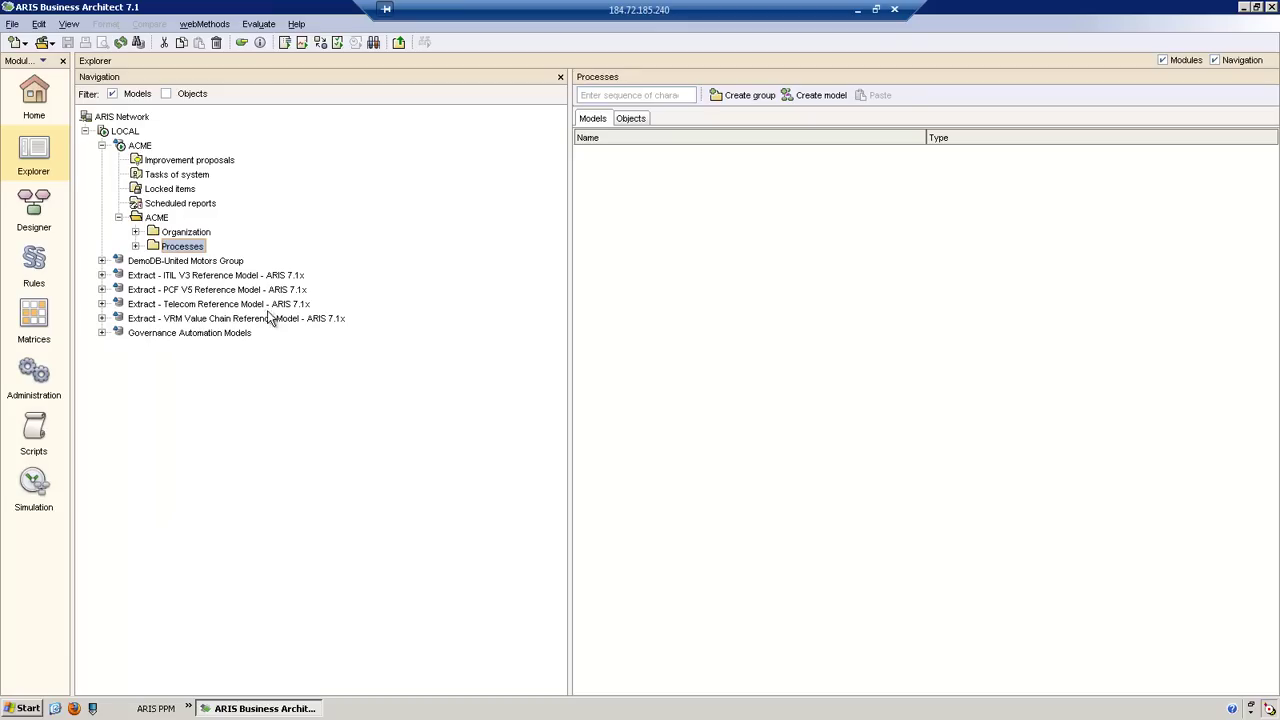
# Step: Start creating a new model in the Organization group
pyautogui.rightClick(186, 232)
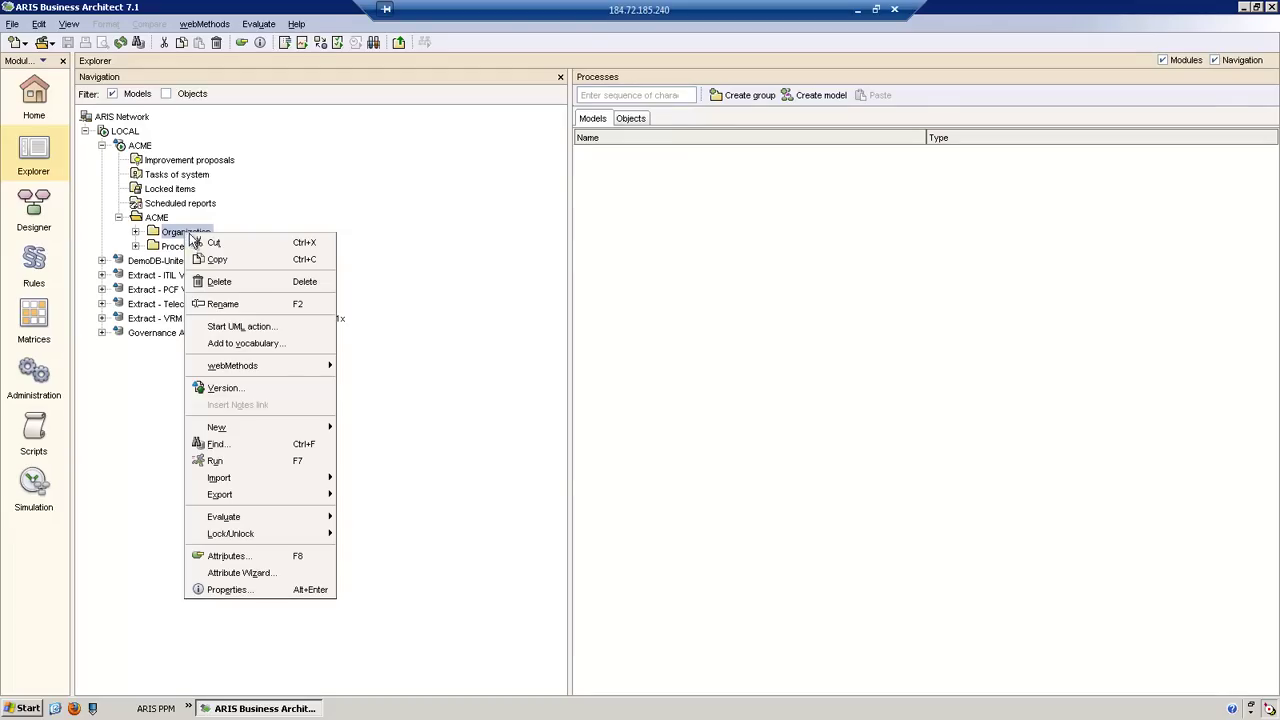
pyautogui.moveTo(322, 428)
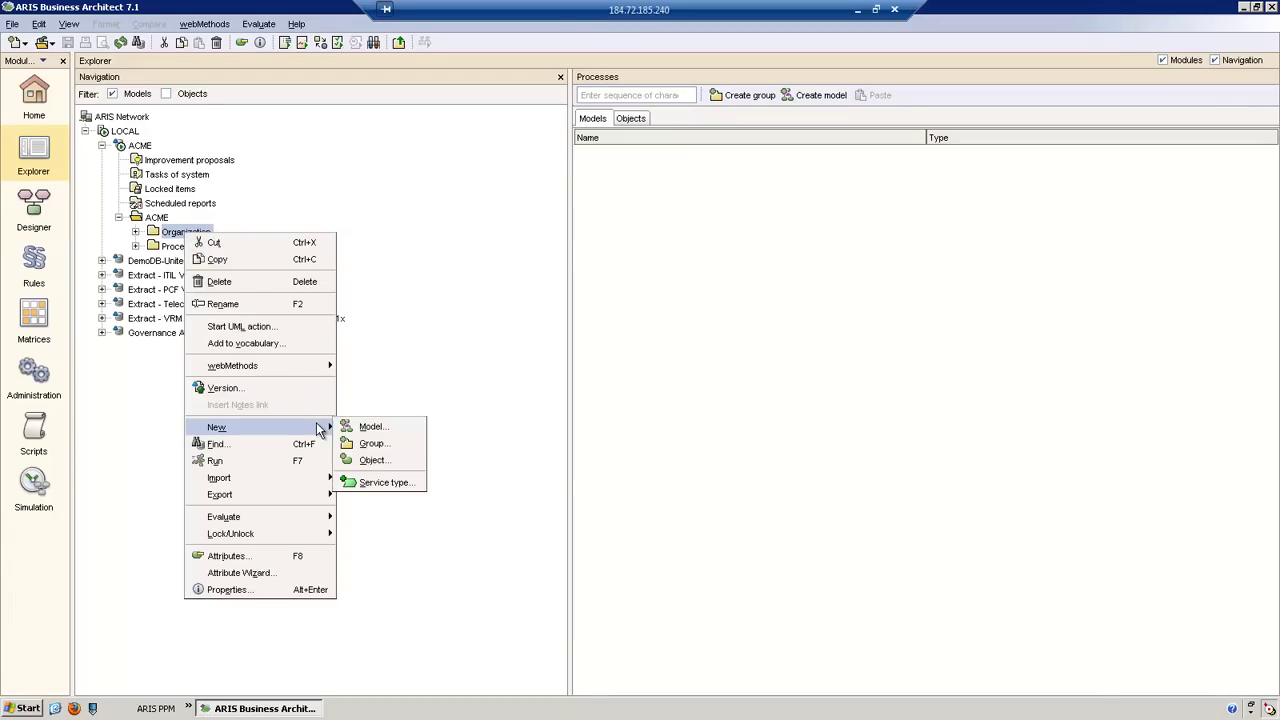
pyautogui.click(370, 427)
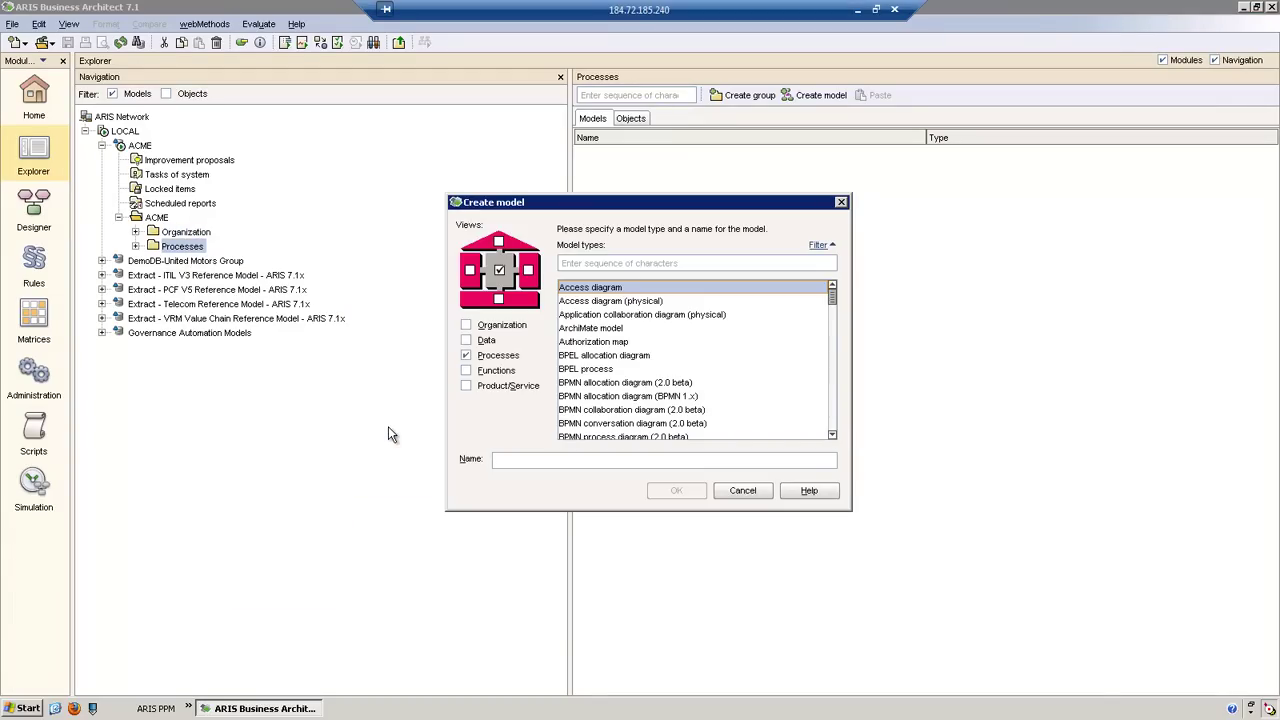
# Step: Filter model types by 'org', pick Organizational chart, and name it Organization Chart
pyautogui.click(598, 263)
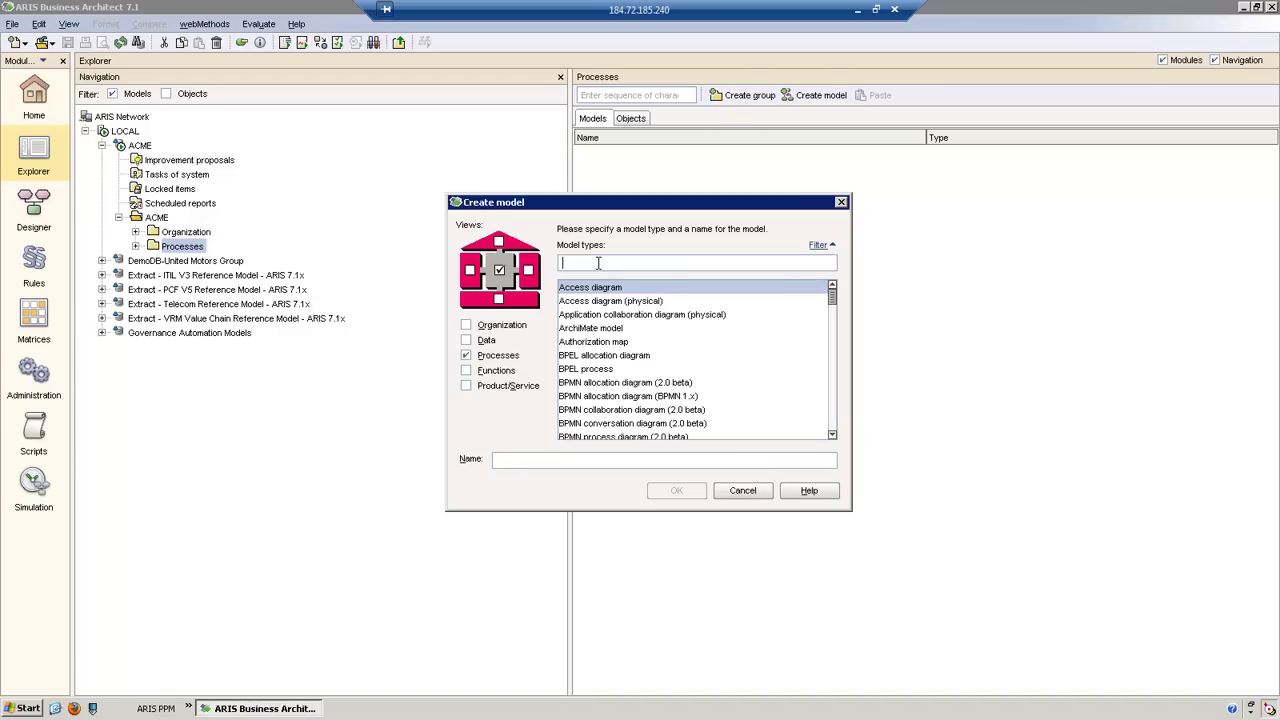
pyautogui.write('org')
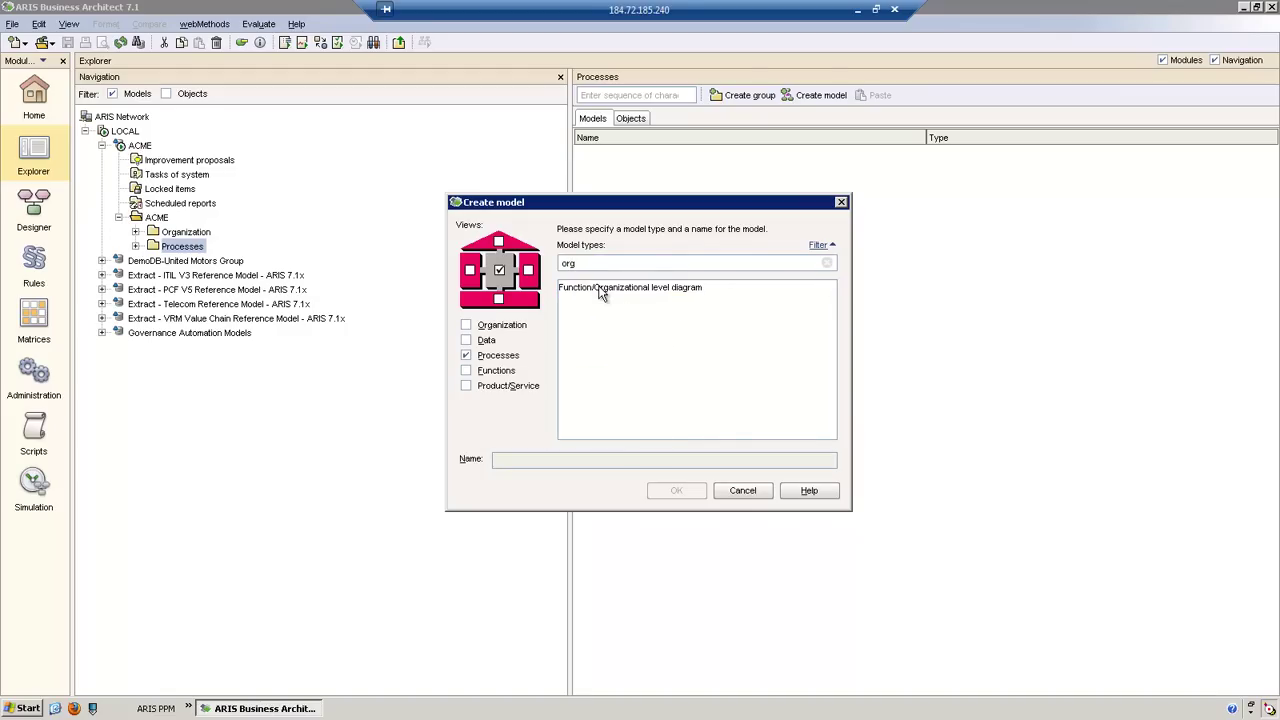
pyautogui.click(466, 329)
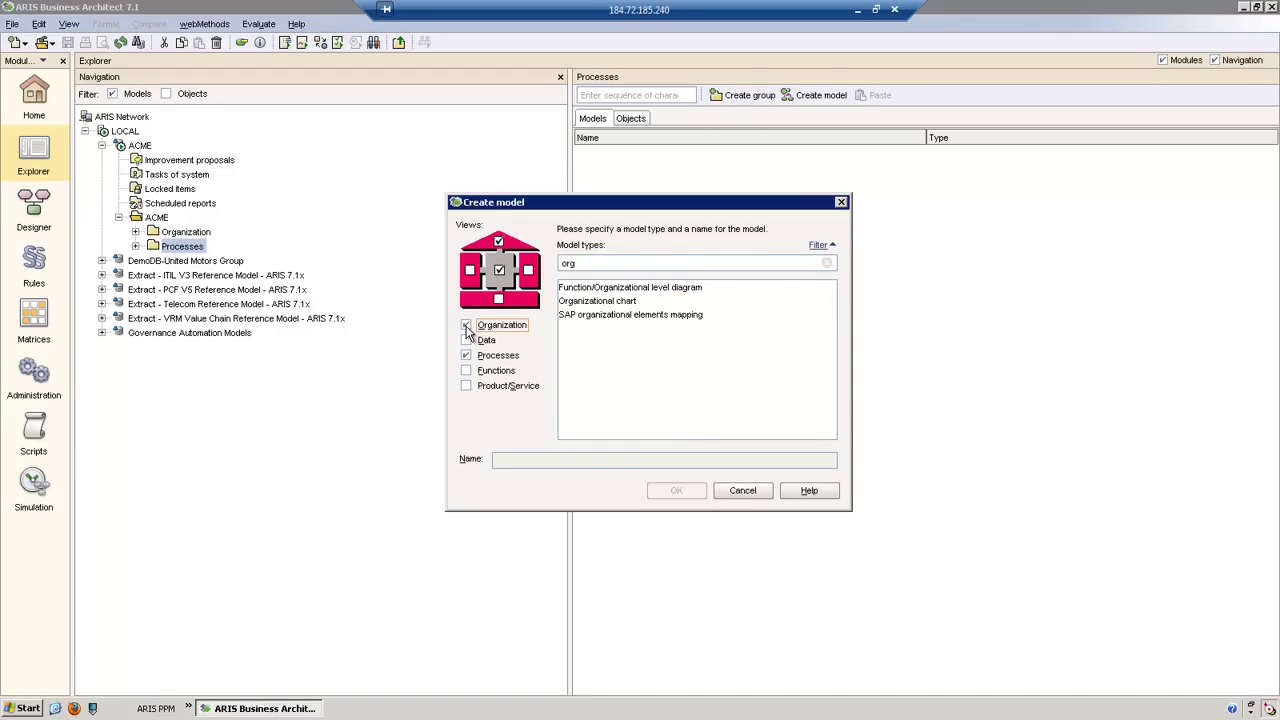
pyautogui.click(581, 305)
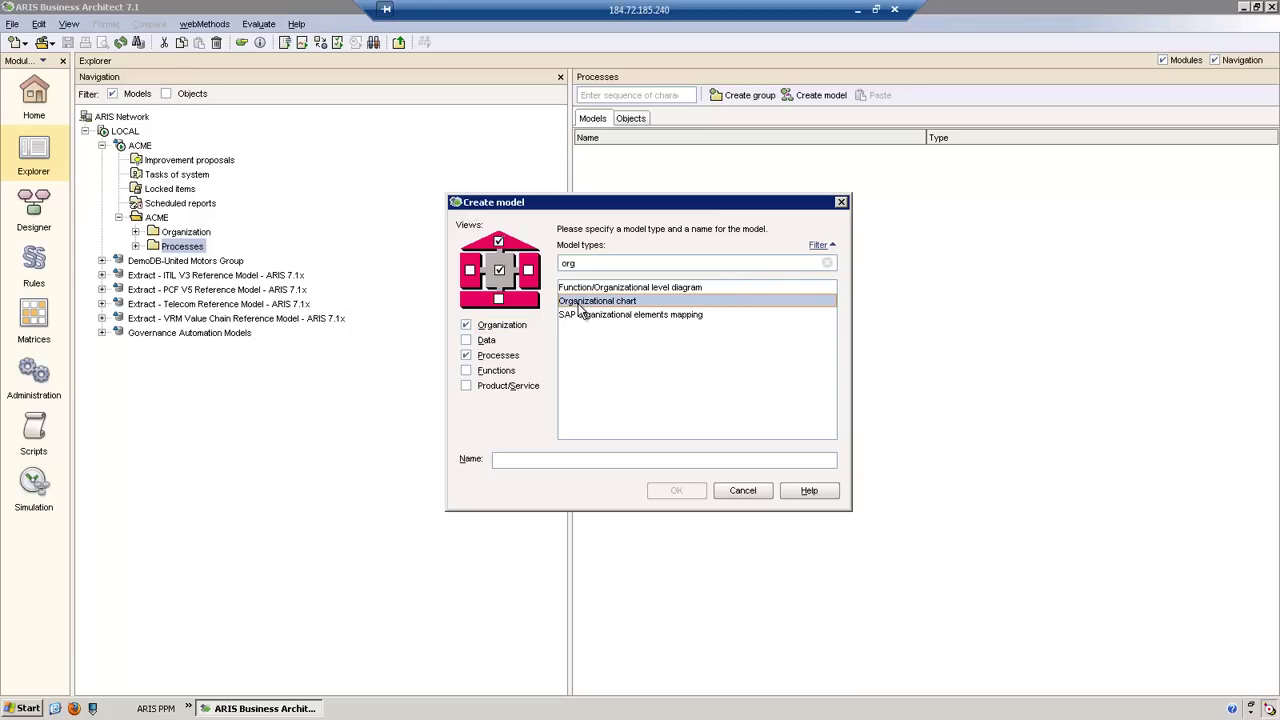
pyautogui.click(565, 461)
pyautogui.write('Organization Char')
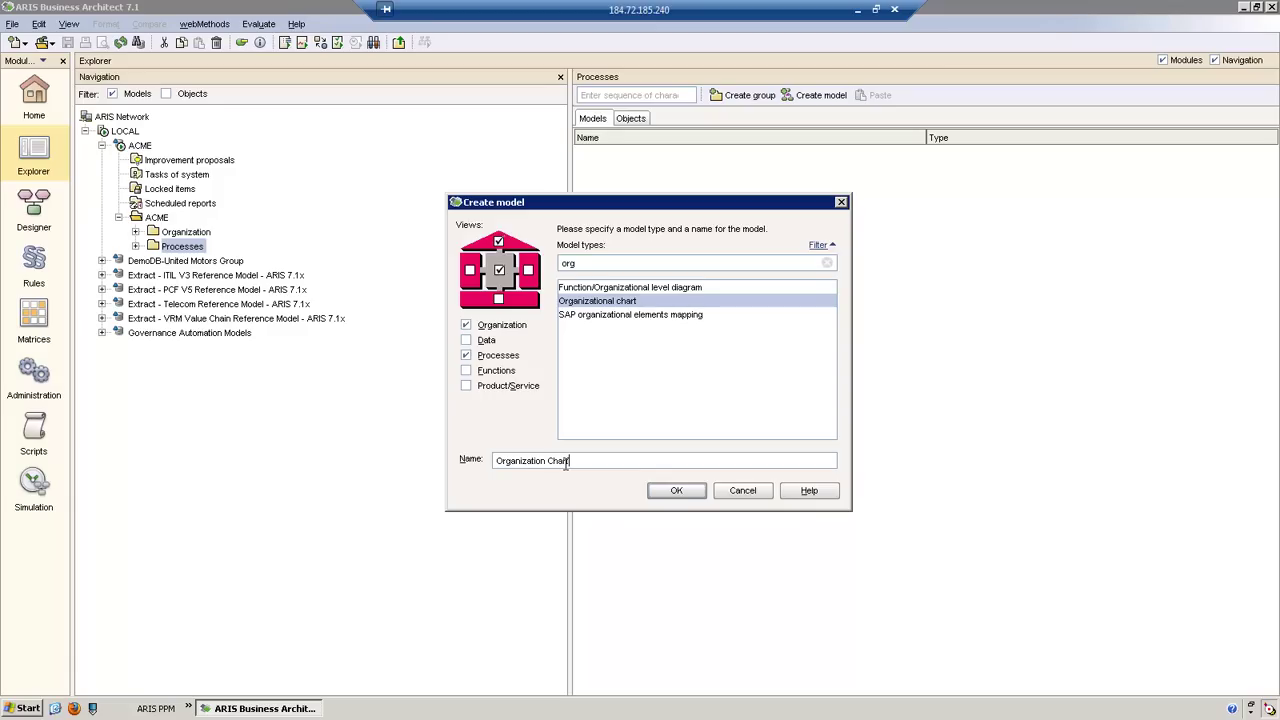
pyautogui.write('t')
# Step: Create the Organization Chart model and show a widened Symbols palette
pyautogui.click(680, 491)
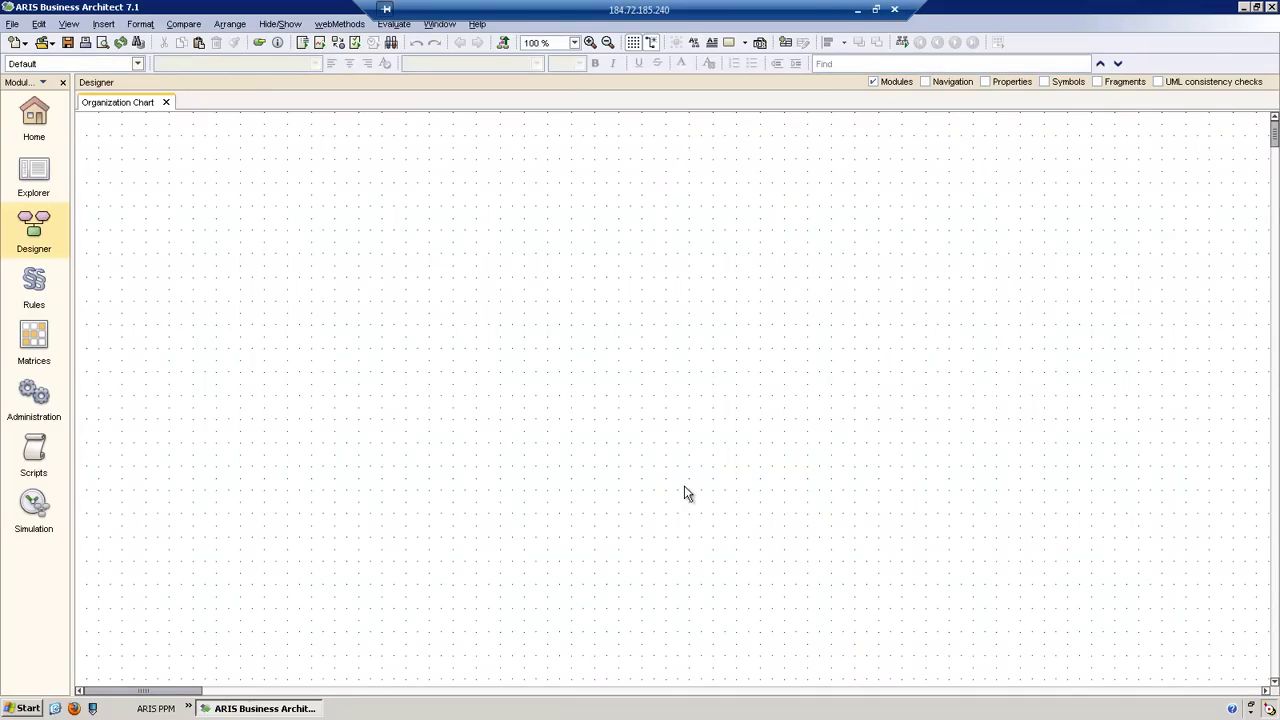
pyautogui.click(1044, 82)
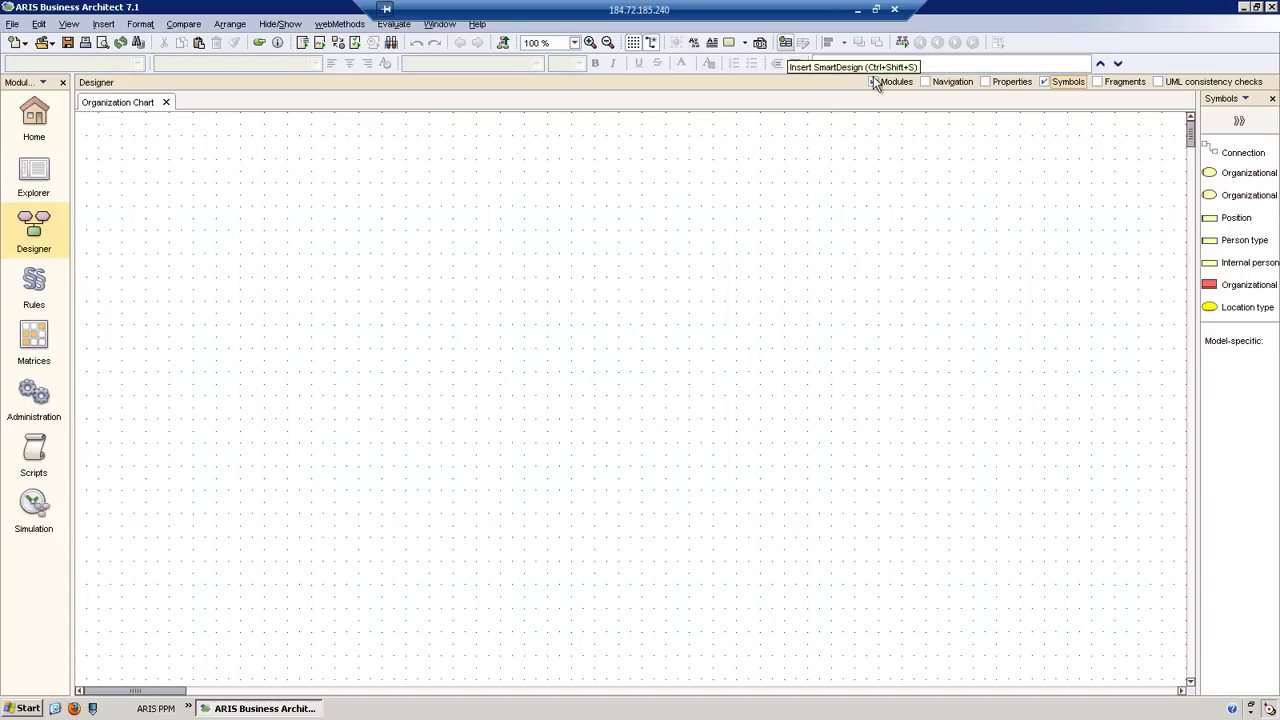
pyautogui.moveTo(1197, 218); pyautogui.dragTo(1132, 212)
# Step: Place an organizational unit named Accounts Payable on the canvas
pyautogui.click(1165, 197)
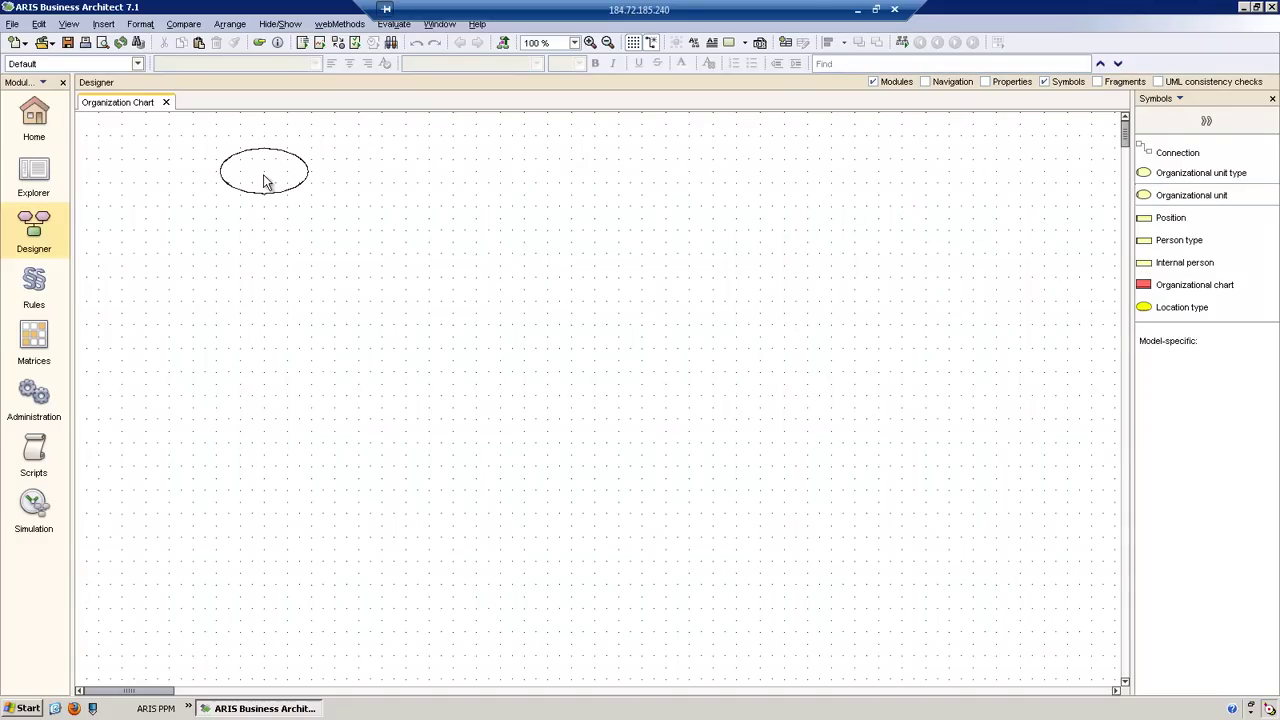
pyautogui.click(263, 177)
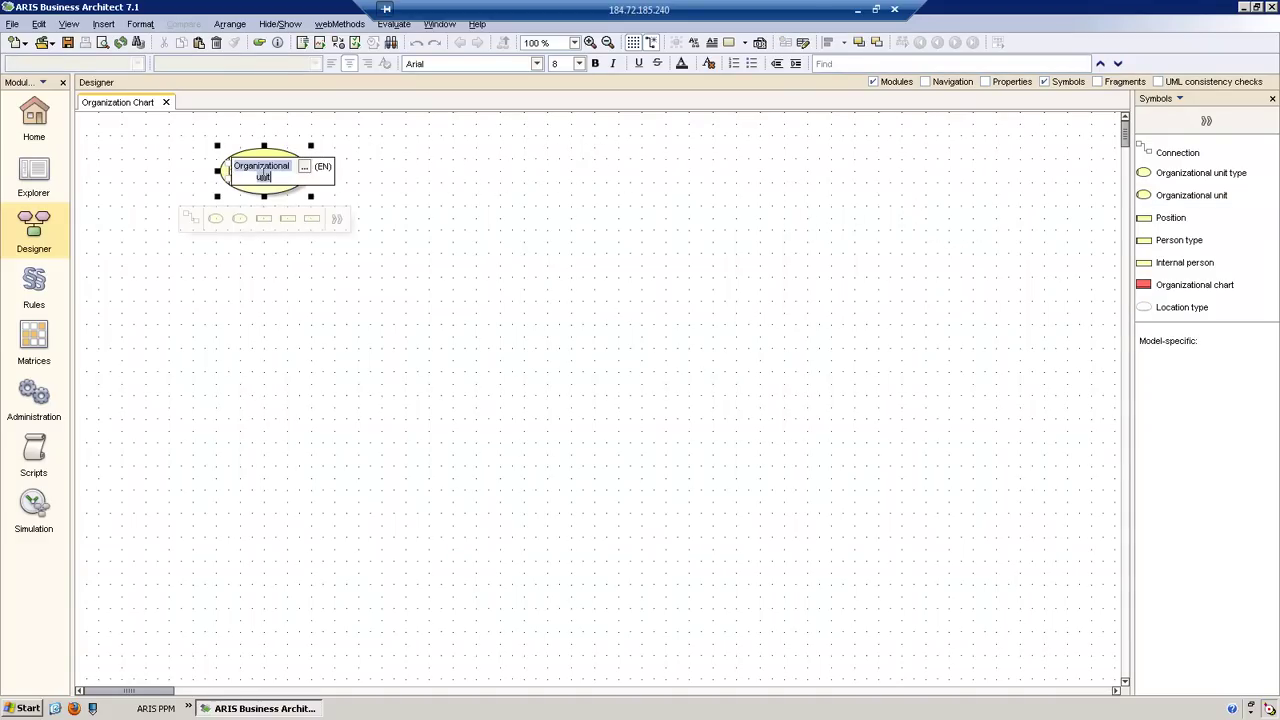
pyautogui.write('Accounts Payable')
pyautogui.press('Return')
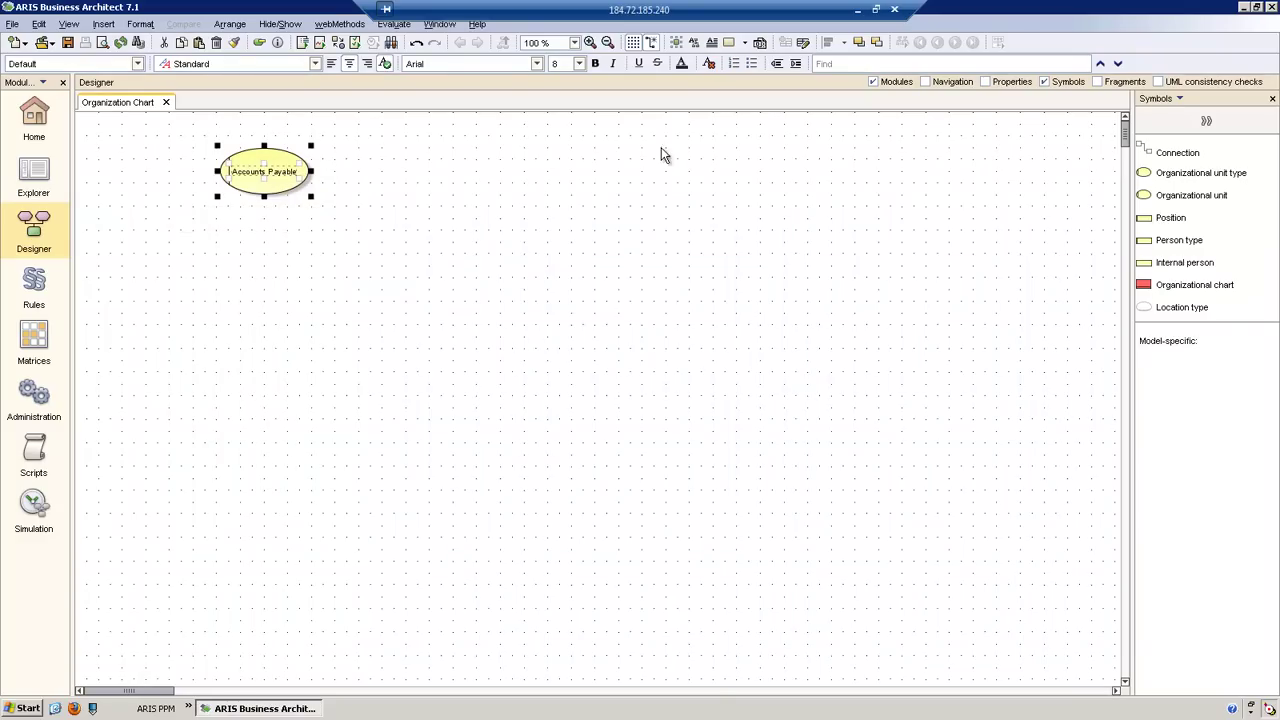
pyautogui.click(763, 149)
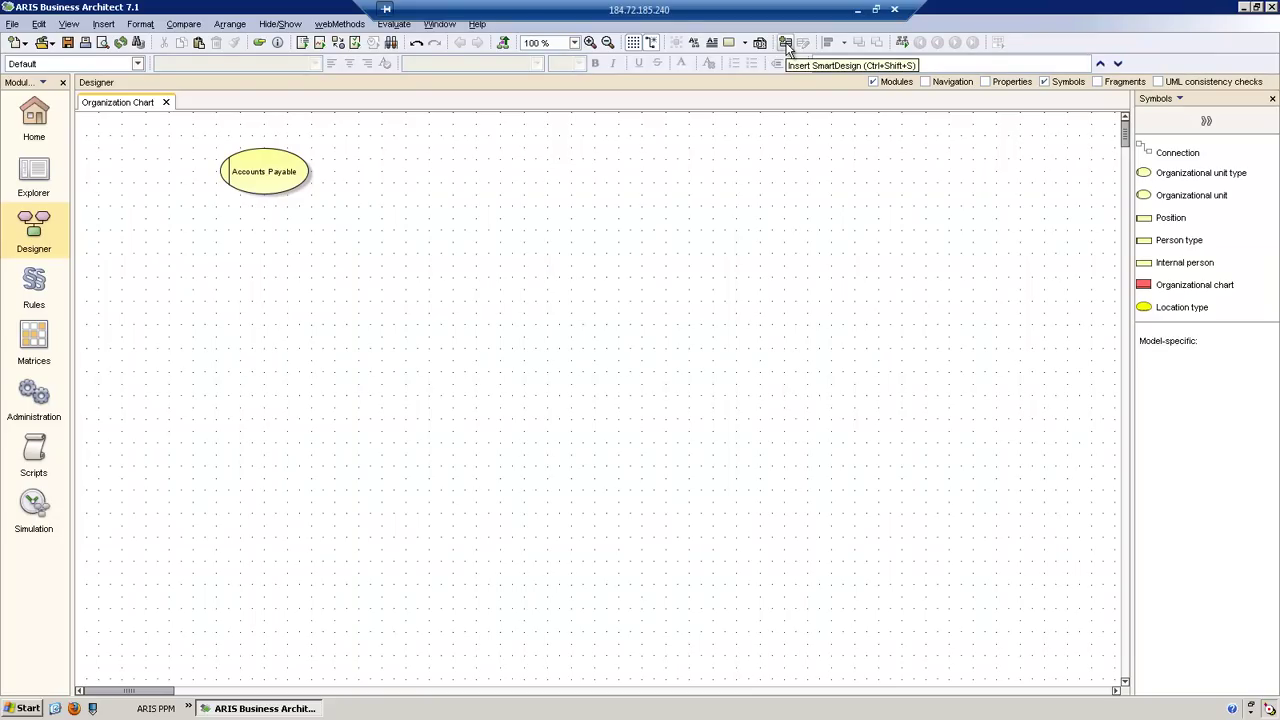
# Step: Insert an organizational structure outline headed by the unit Invoice Team
pyautogui.click(786, 44)
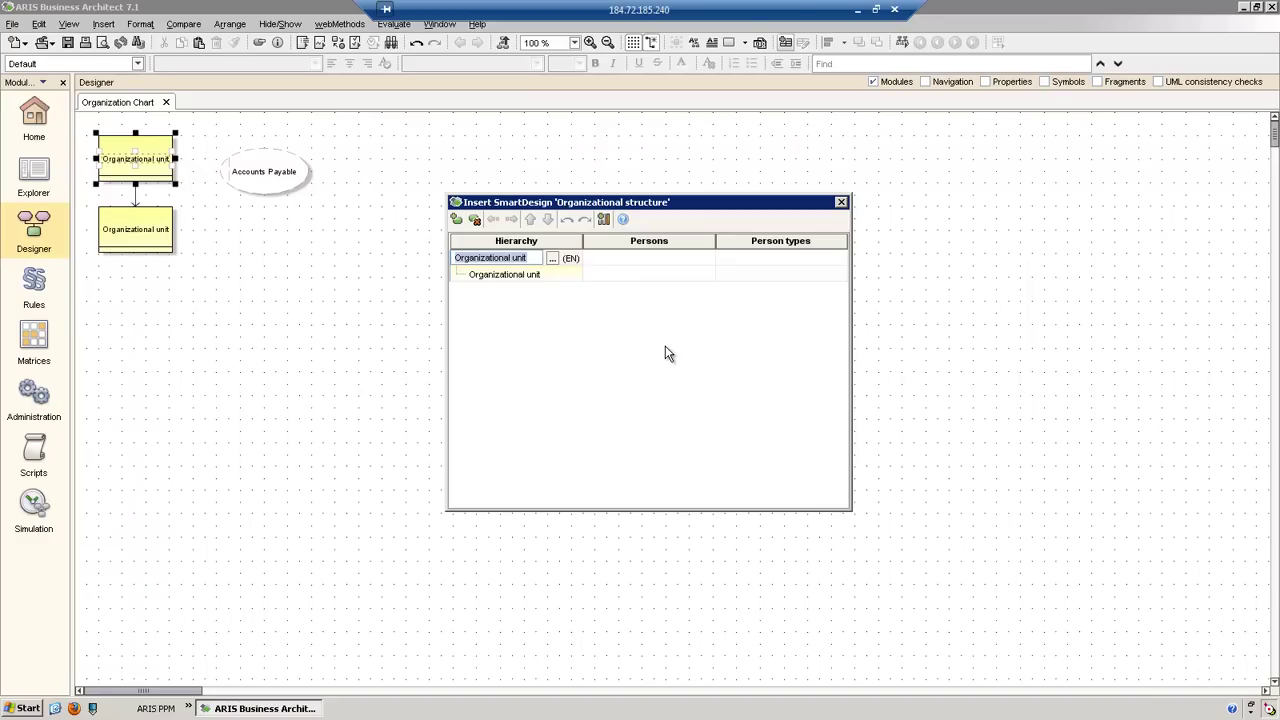
pyautogui.write('A')
pyautogui.press('BackSpace')
pyautogui.write('Invoice Team')
# Step: Name its child units Invoice Receival and Invoice Approval and close the structure editor
pyautogui.click(505, 275)
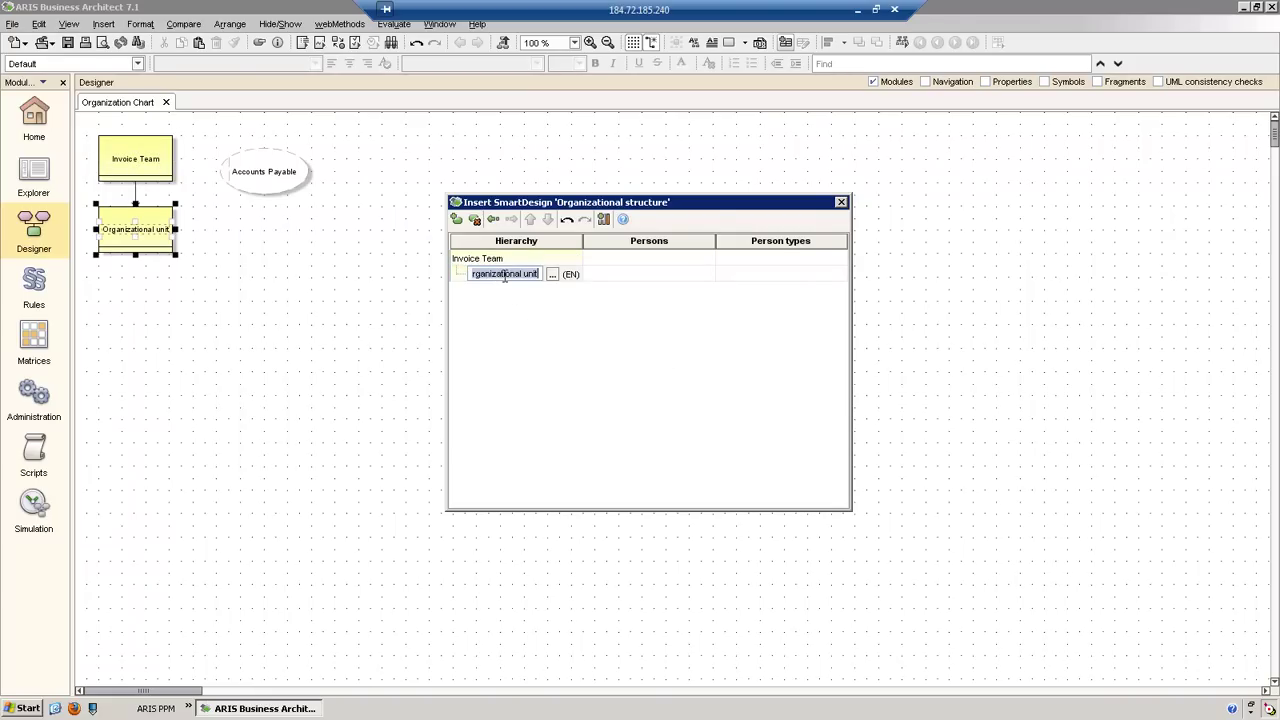
pyautogui.write('Invoice Receival')
pyautogui.press('Return')
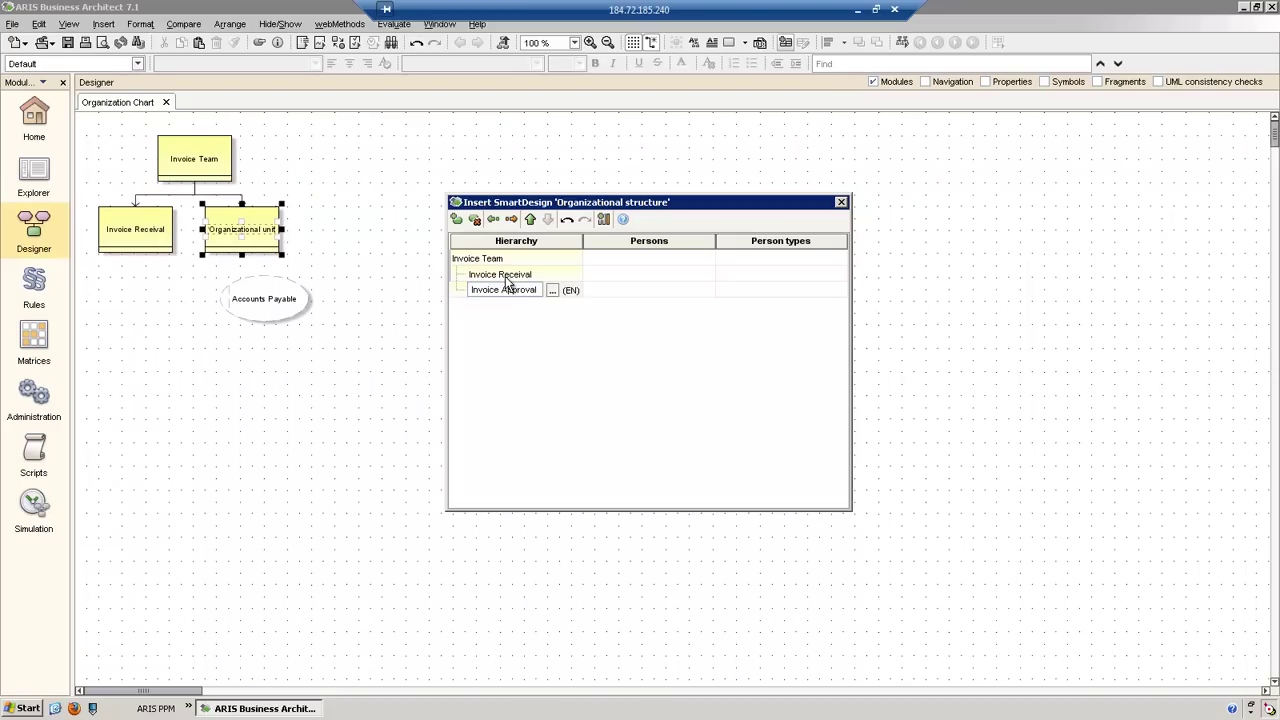
pyautogui.click(517, 273)
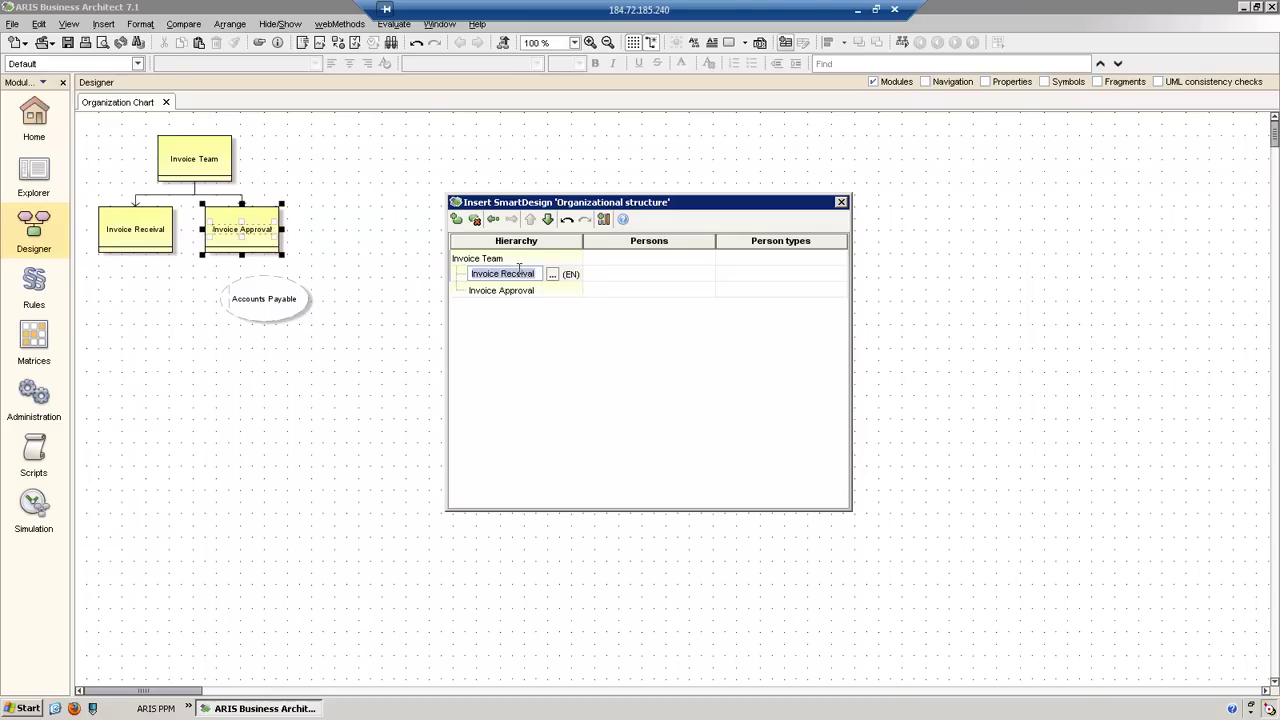
pyautogui.click(841, 203)
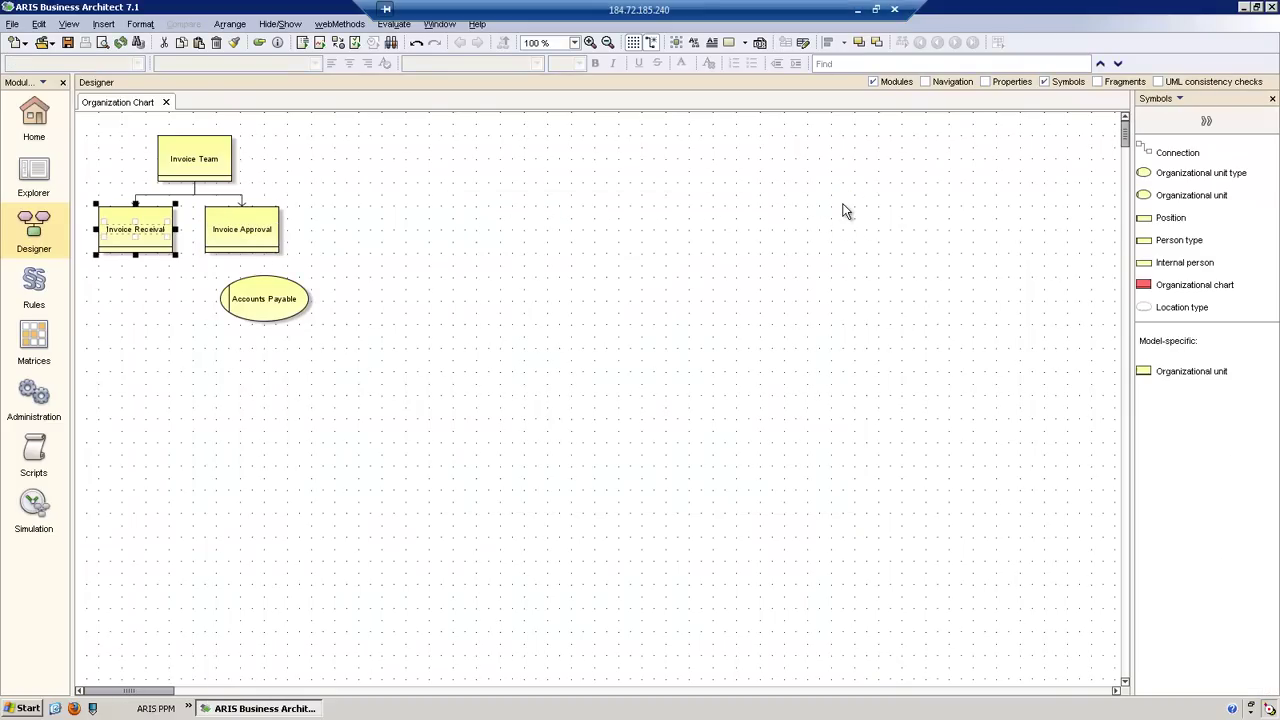
# Step: Connect Accounts Payable to Invoice Team with an 'is superior' relationship
pyautogui.click(285, 307)
pyautogui.rightClick(285, 308)
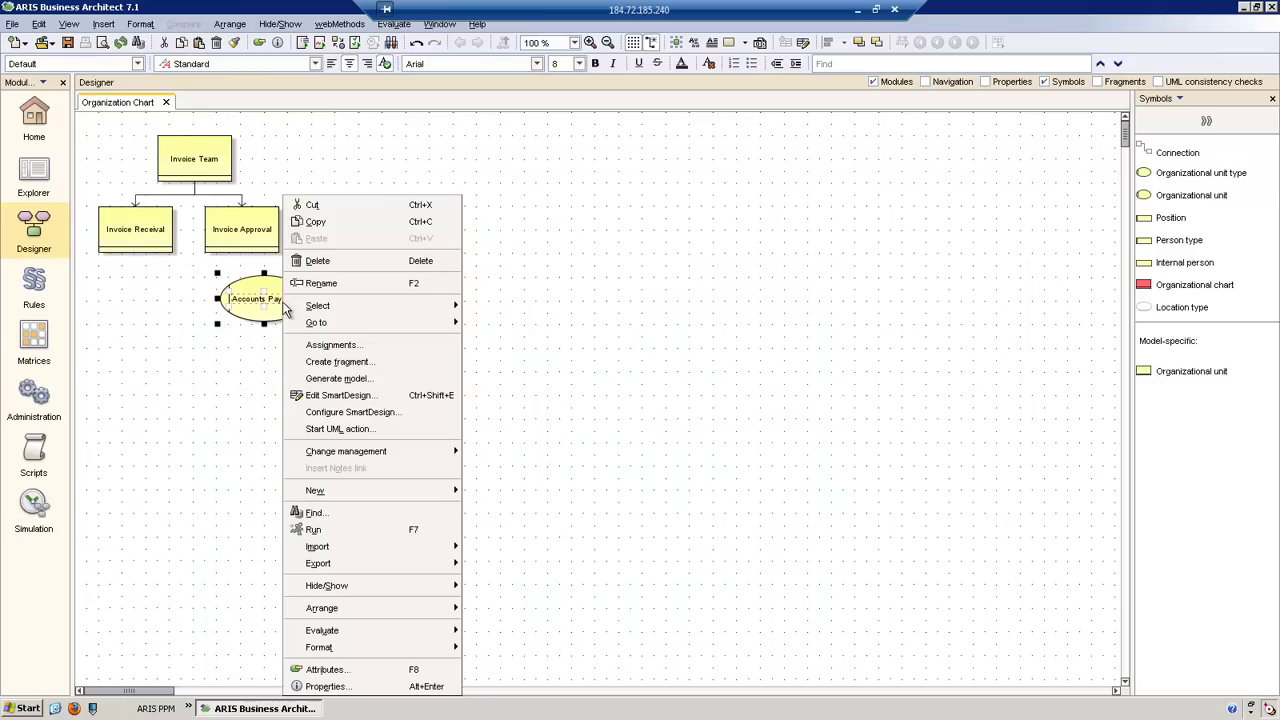
pyautogui.click(165, 298)
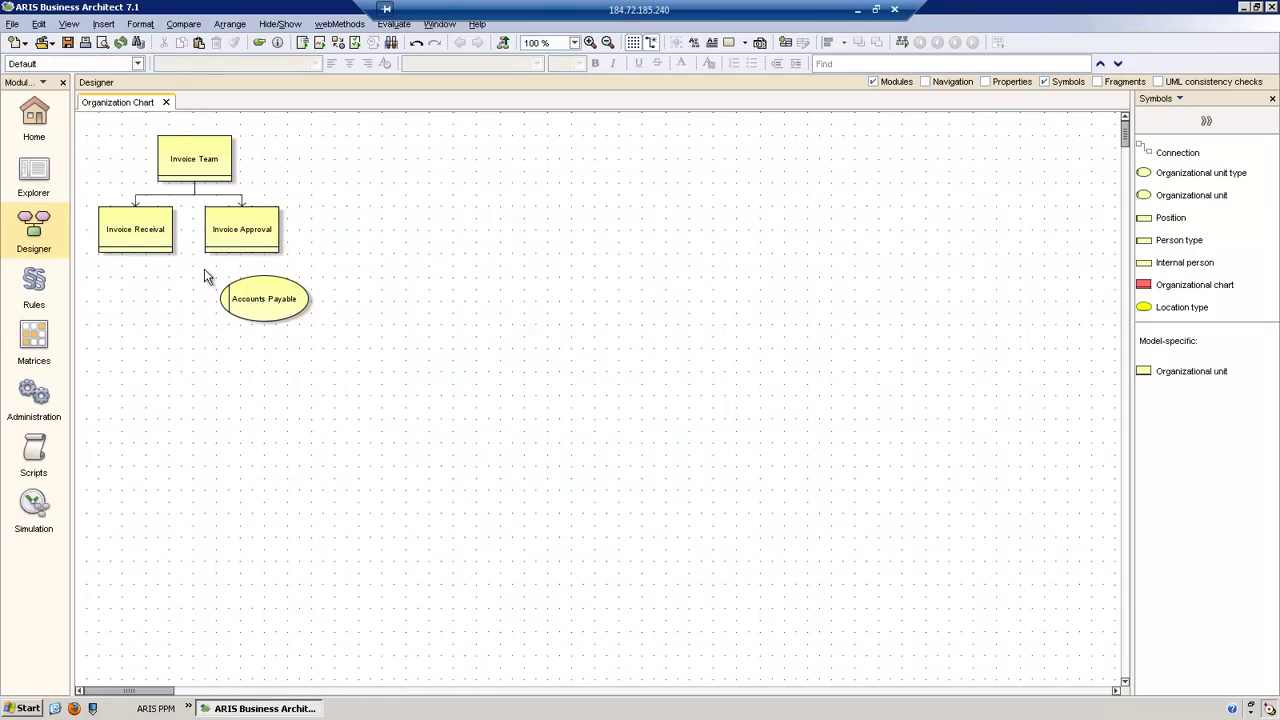
pyautogui.click(272, 308)
pyautogui.moveTo(193, 347); pyautogui.dragTo(233, 160)
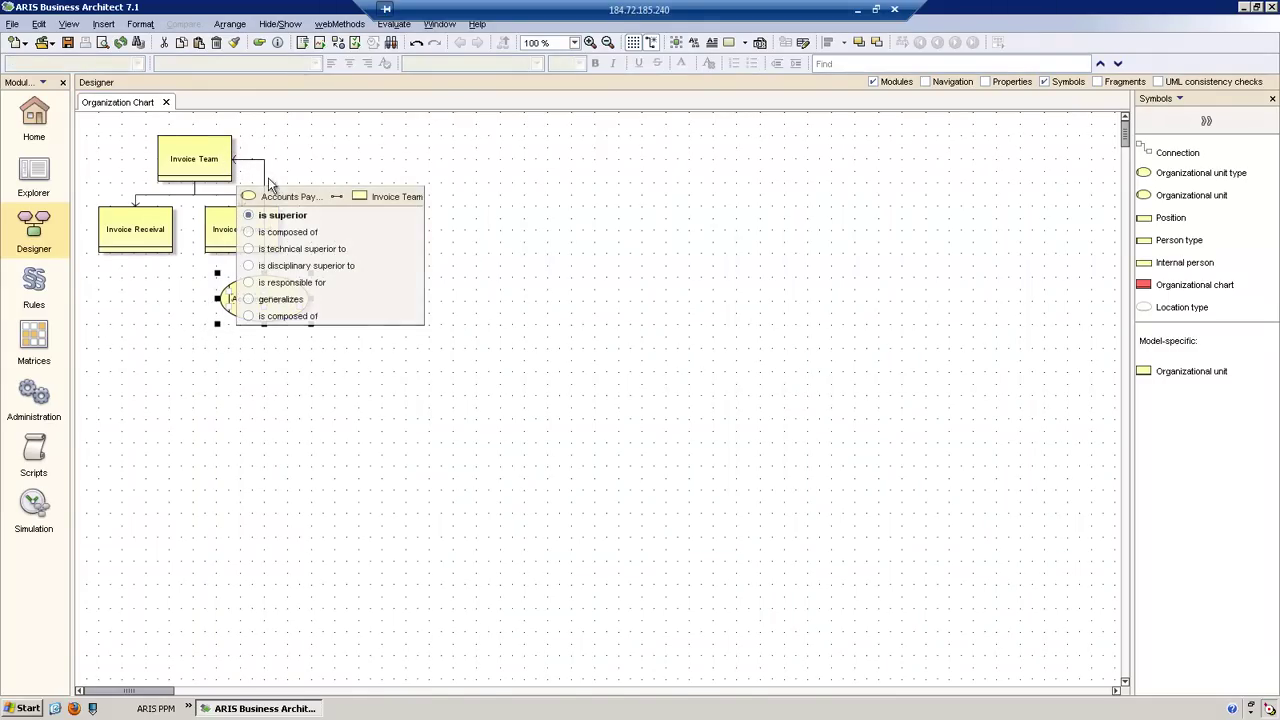
pyautogui.click(295, 213)
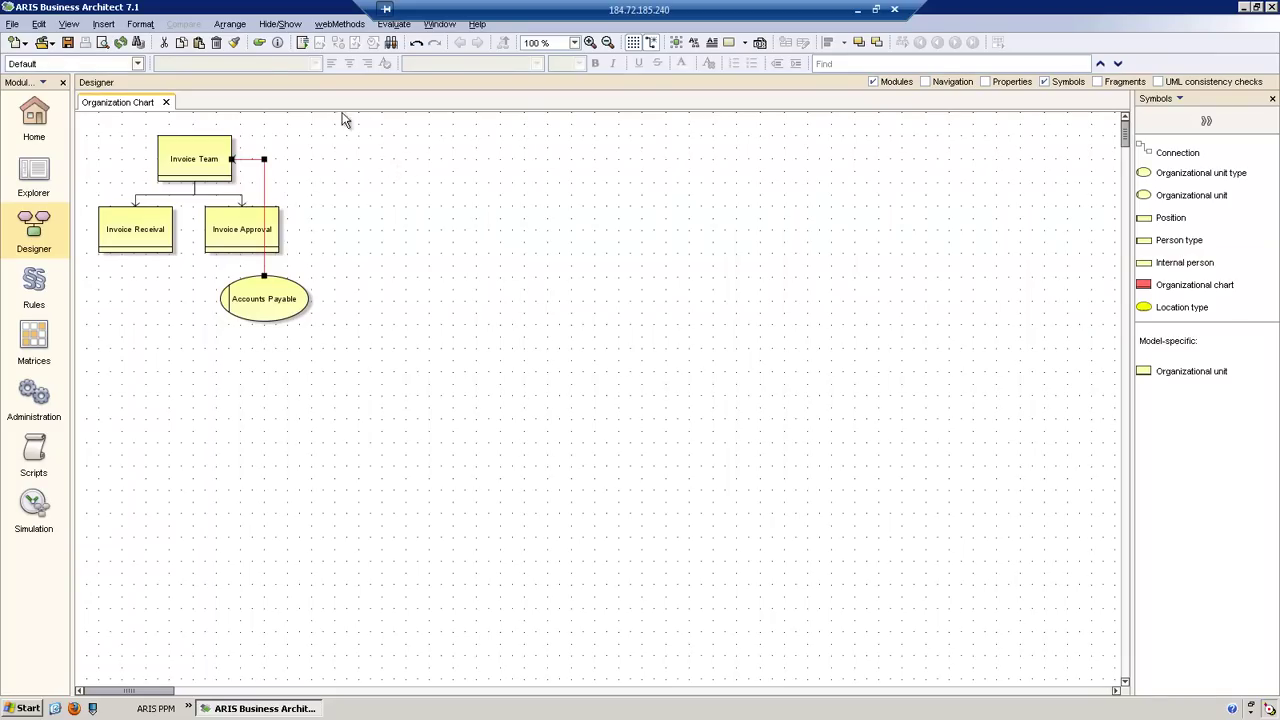
# Step: Apply the Hierarchy auto-layout to the organization chart and save it
pyautogui.click(230, 24)
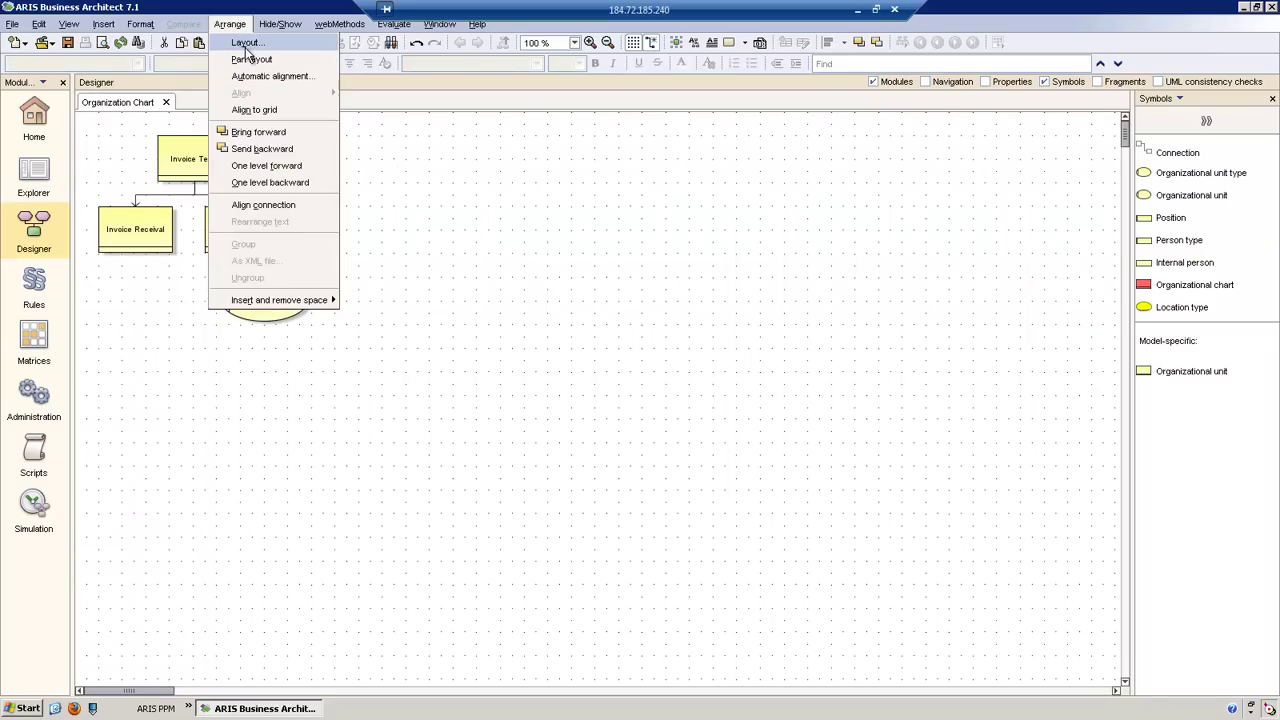
pyautogui.click(244, 45)
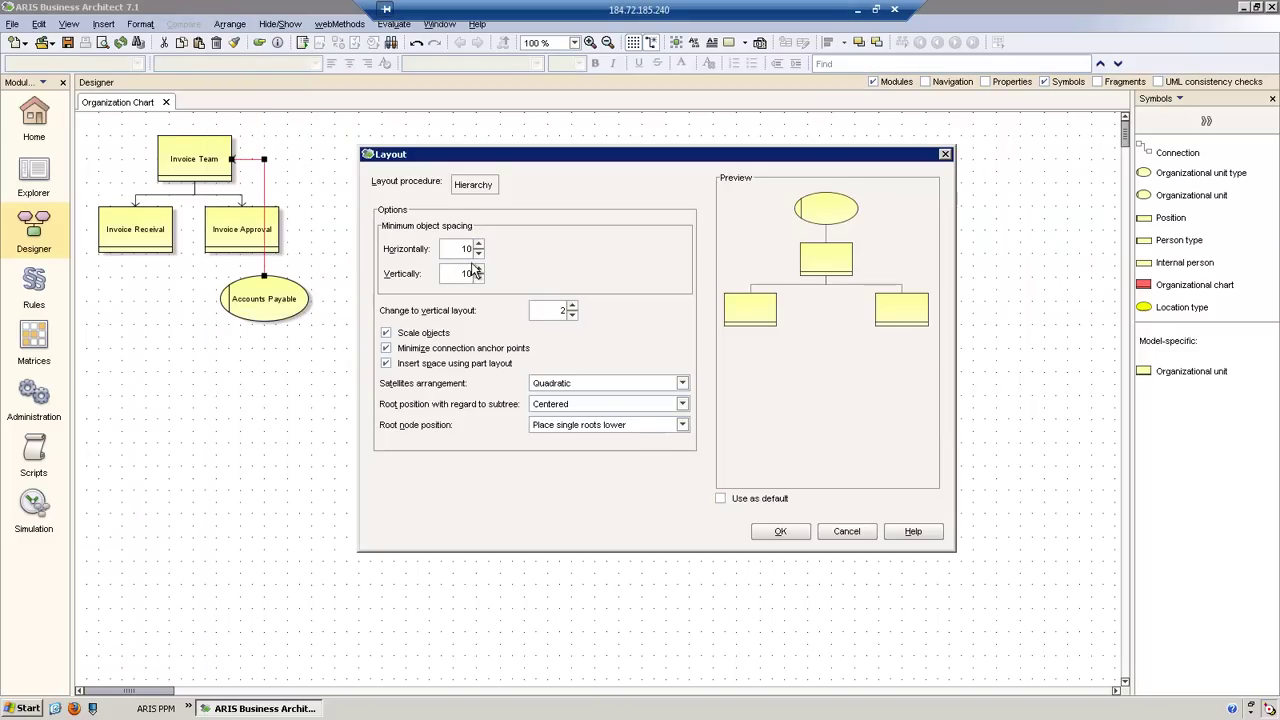
pyautogui.click(780, 531)
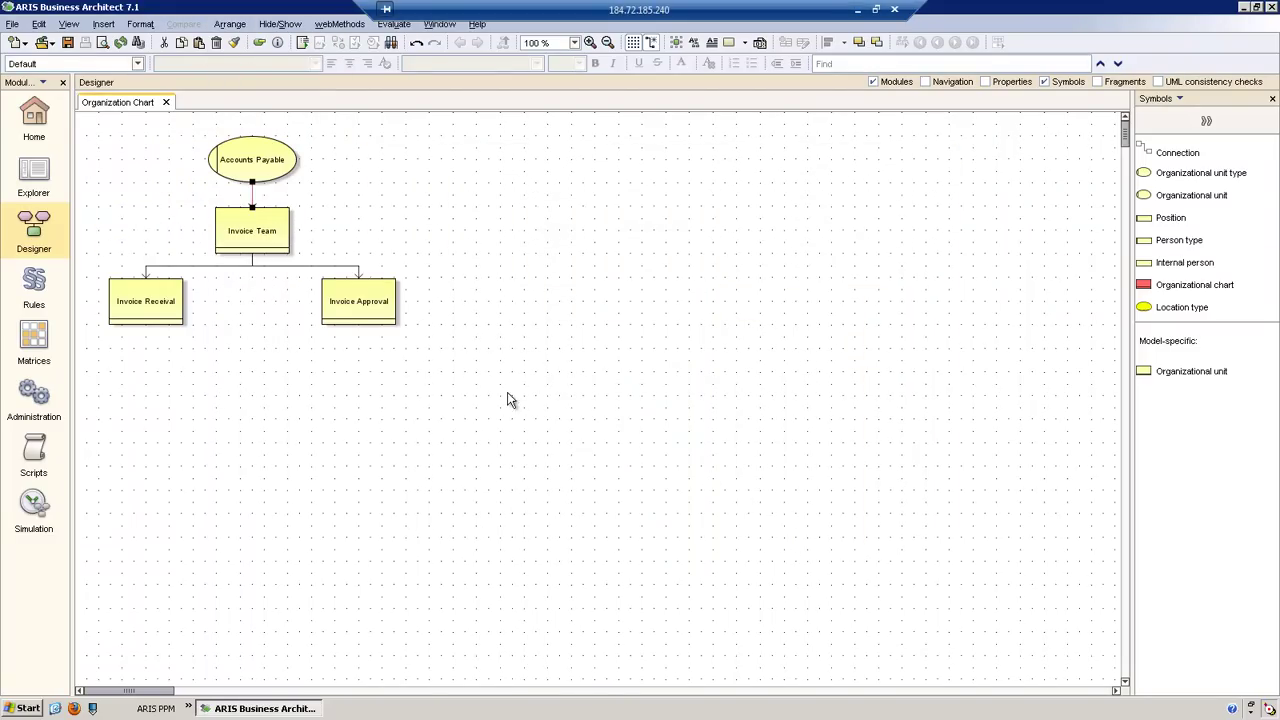
pyautogui.click(67, 42)
# Step: Start a new model in Processes, including the Data, Functions and Product/Service views
pyautogui.click(35, 177)
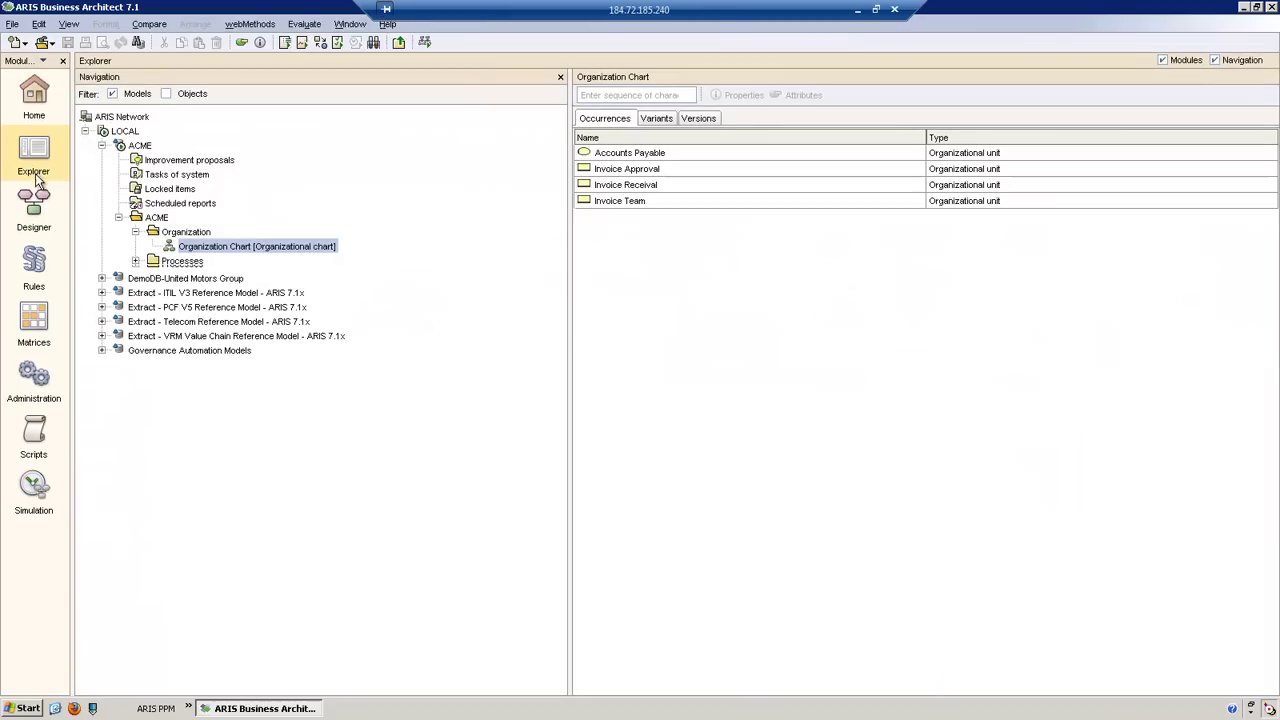
pyautogui.rightClick(190, 262)
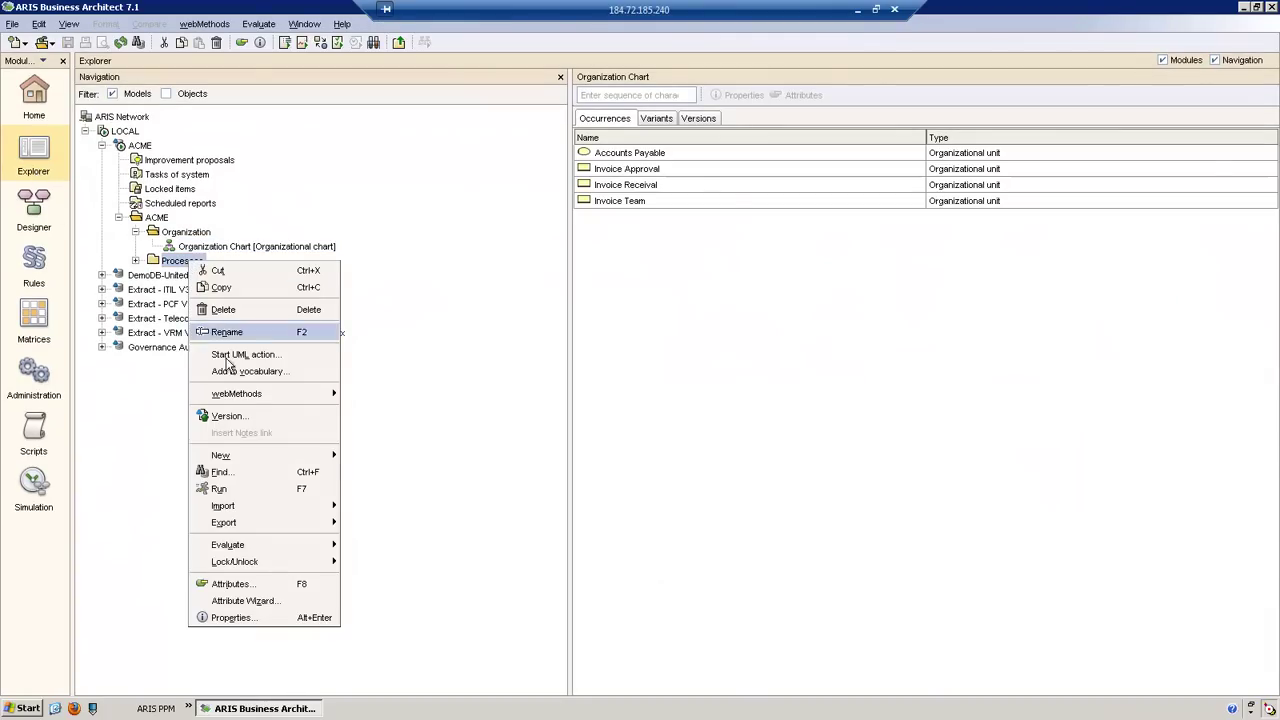
pyautogui.moveTo(312, 462)
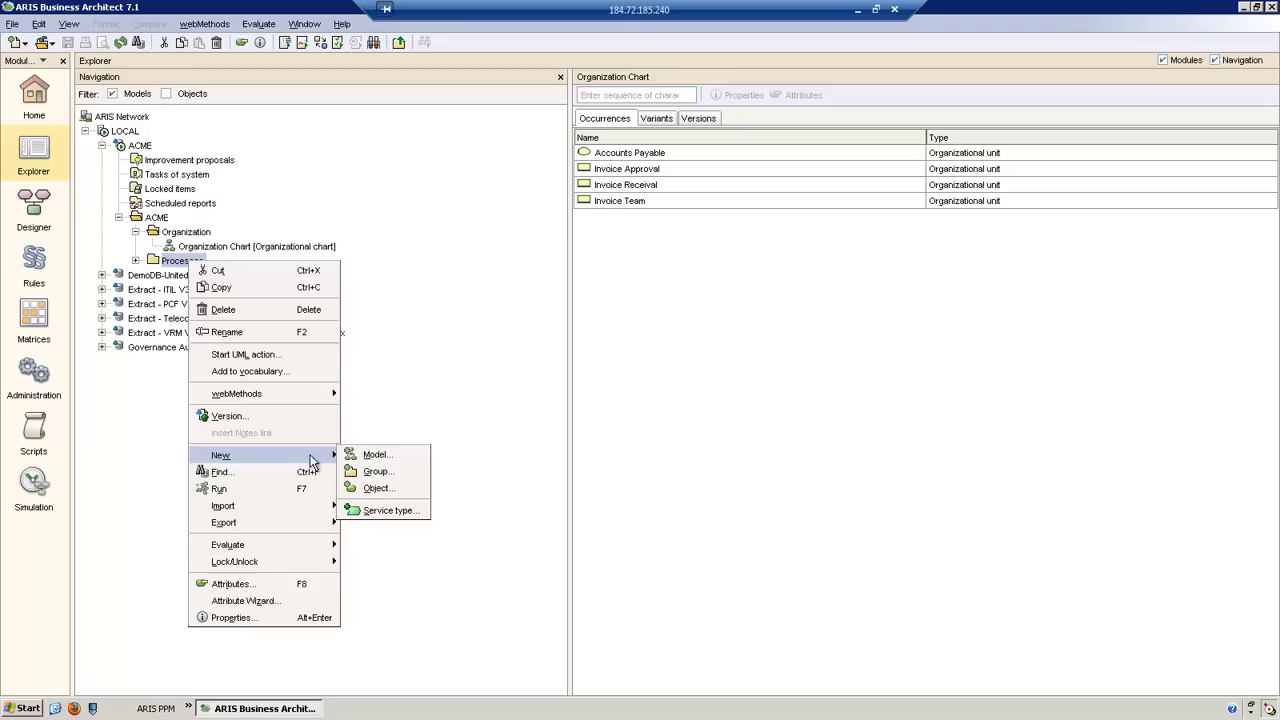
pyautogui.click(378, 456)
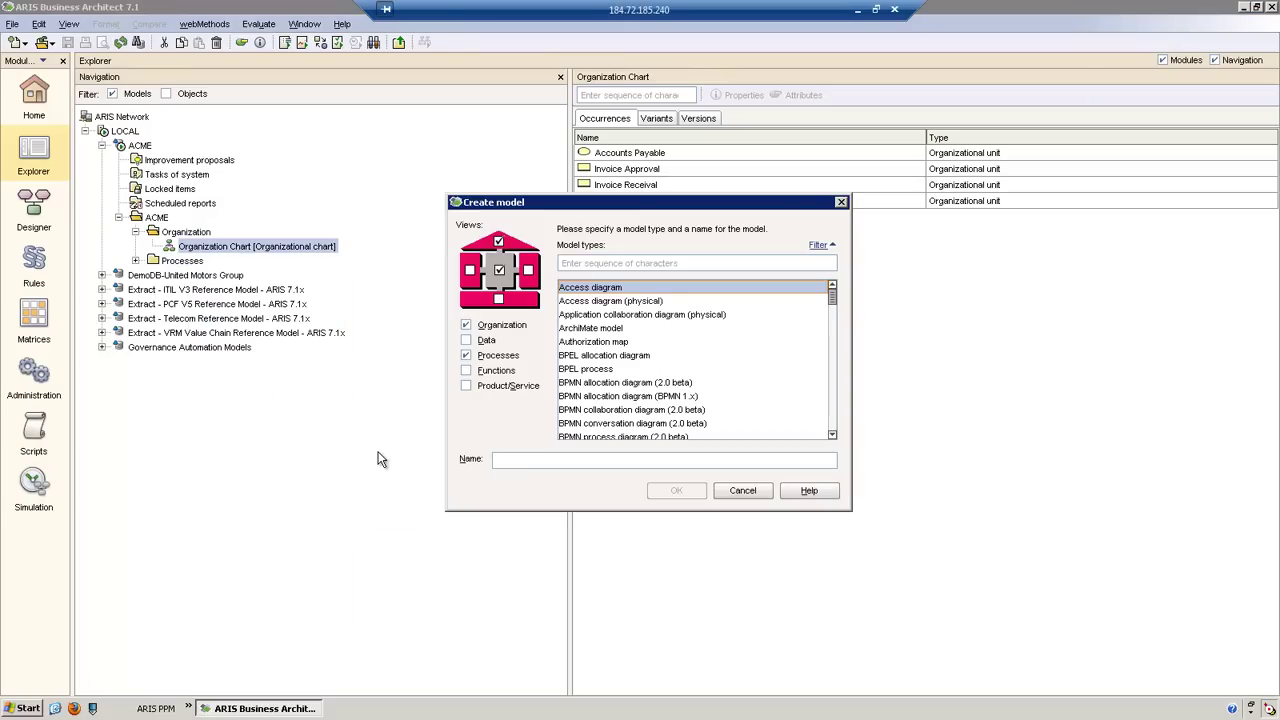
pyautogui.click(466, 340)
pyautogui.click(466, 385)
pyautogui.click(466, 370)
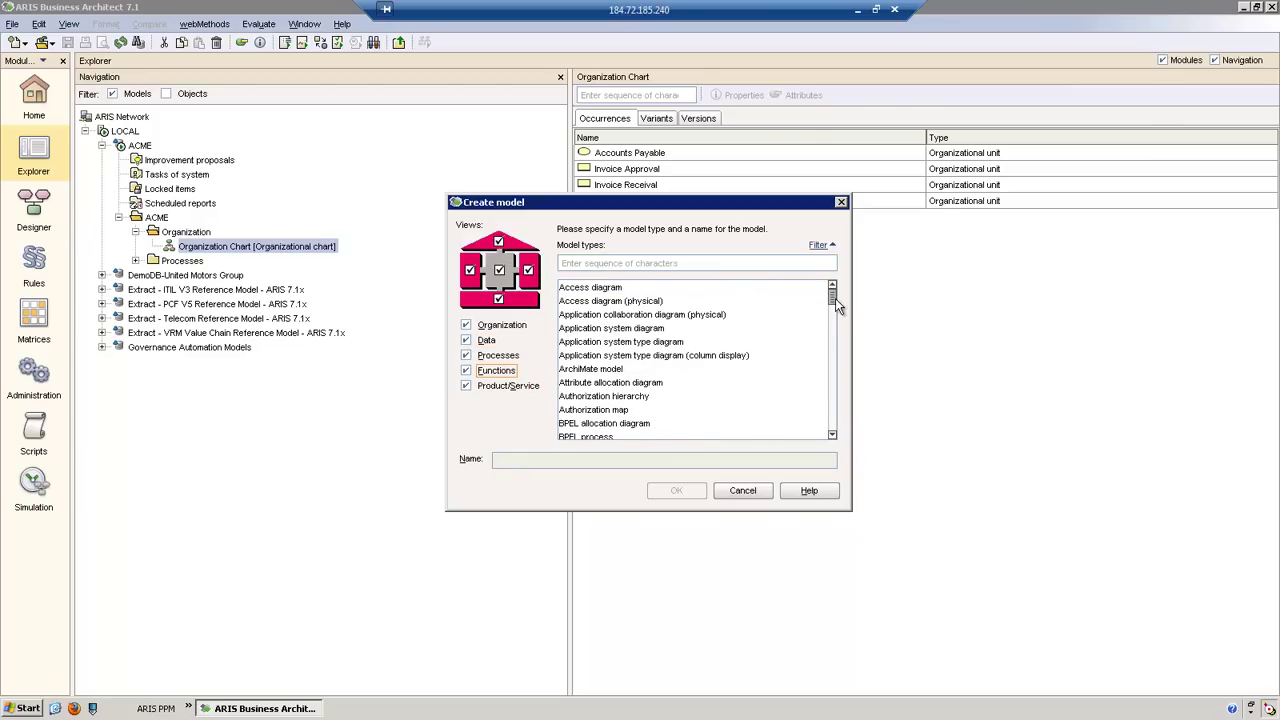
pyautogui.moveTo(835, 298); pyautogui.dragTo(832, 337)
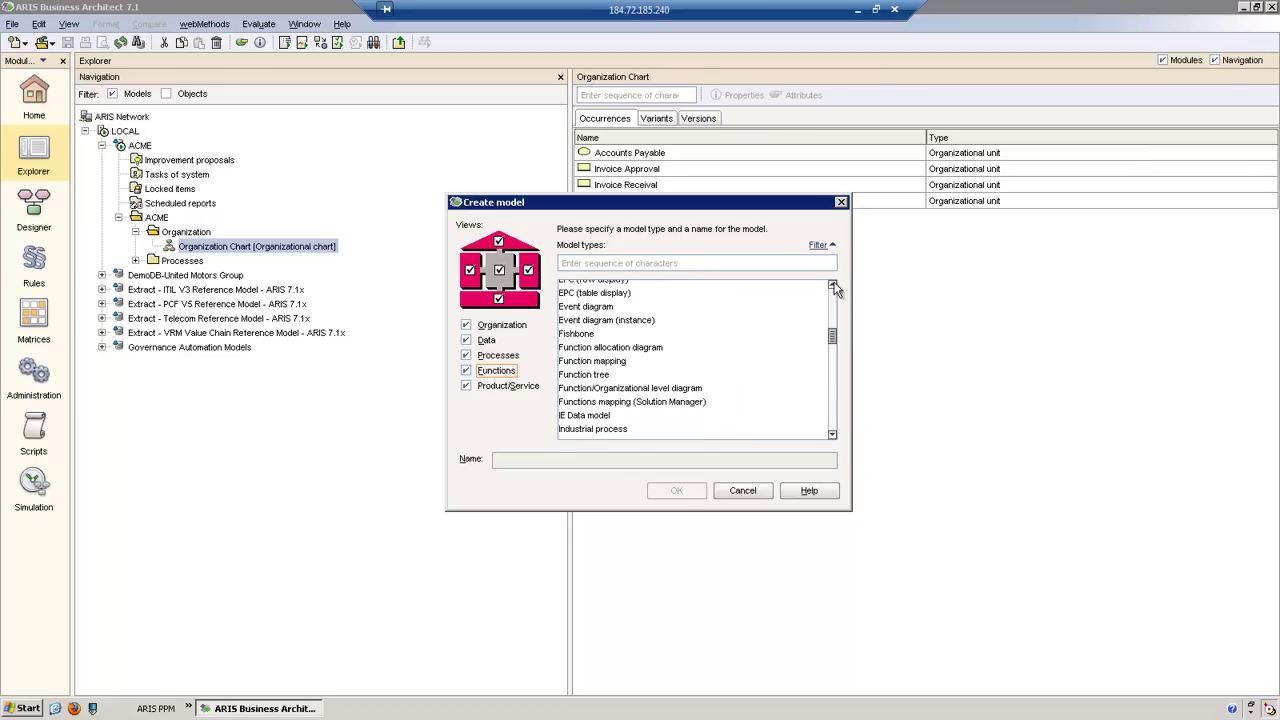
pyautogui.click(832, 286)
pyautogui.click(833, 286)
pyautogui.click(832, 287)
pyautogui.click(832, 287)
pyautogui.click(832, 287)
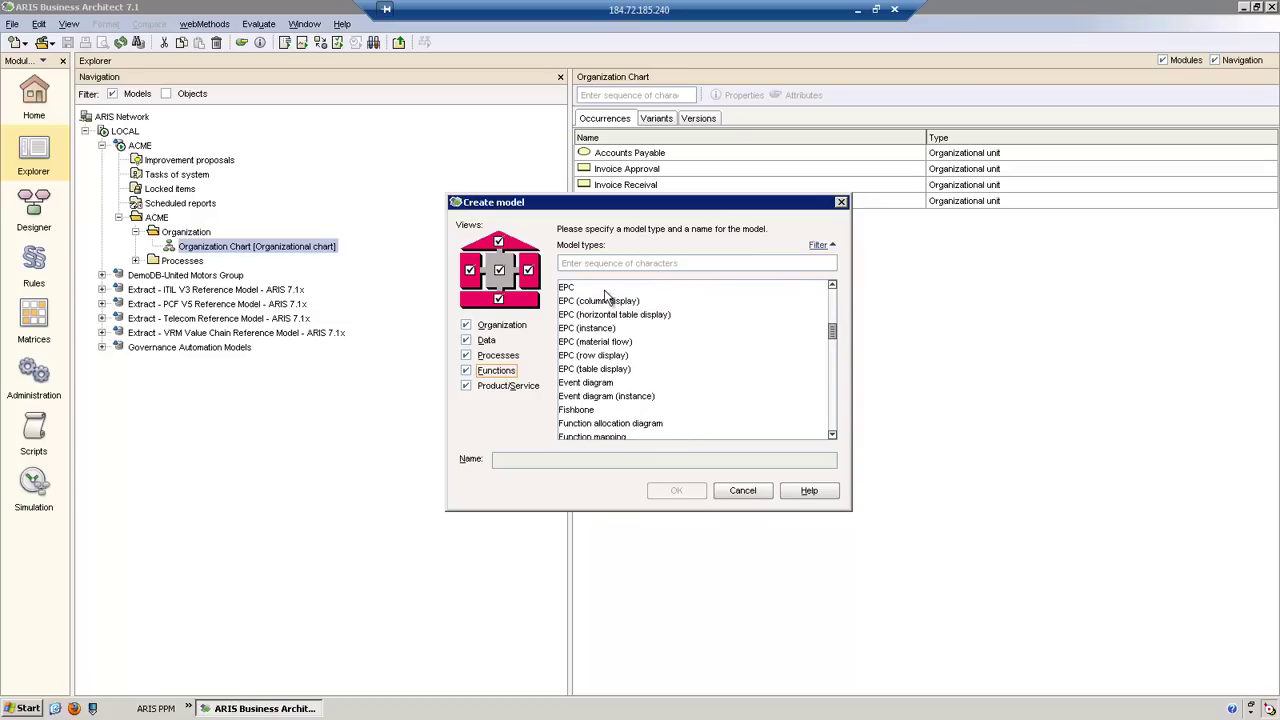
# Step: Choose the EPC model type, name it Invoice Validation, and create it
pyautogui.click(574, 290)
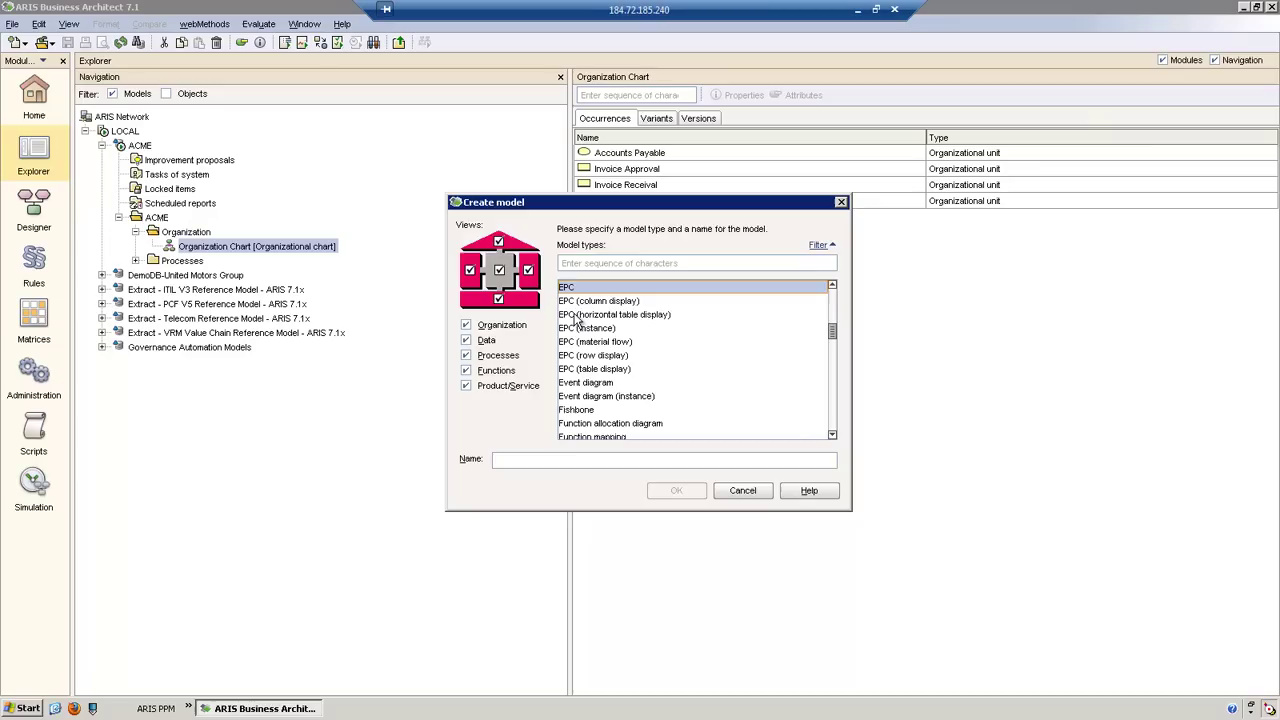
pyautogui.click(578, 460)
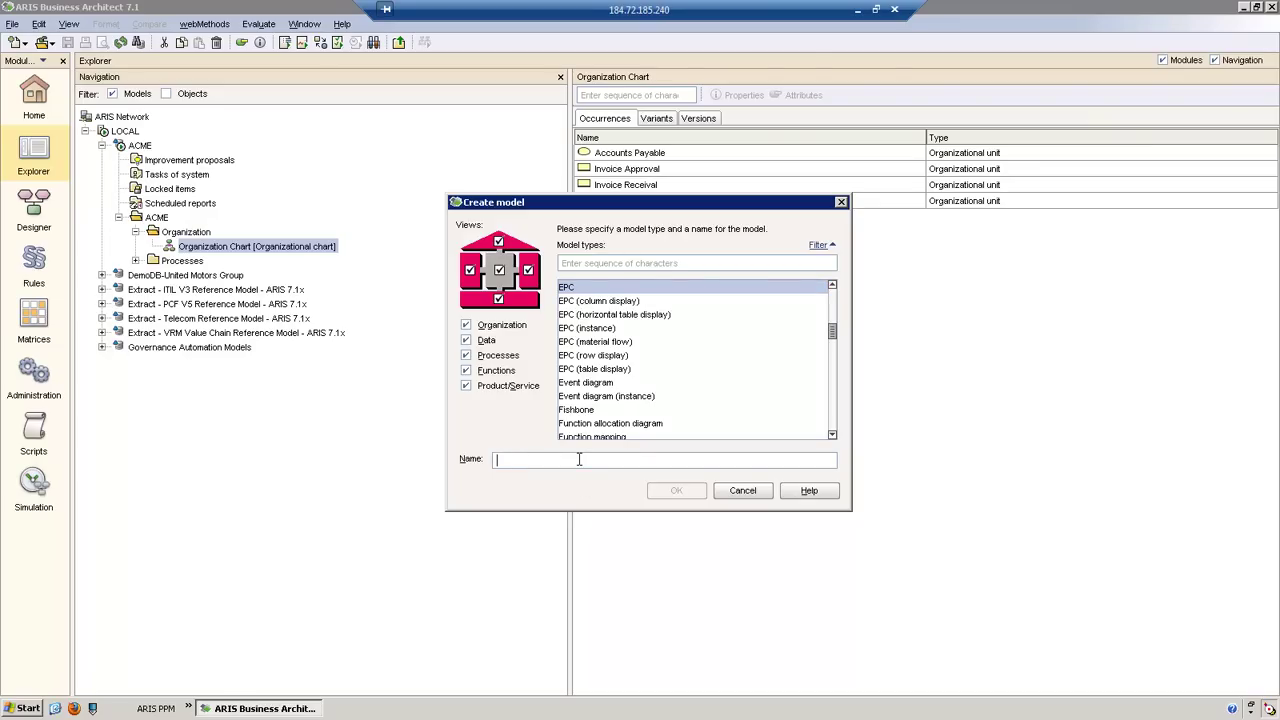
pyautogui.write('Invoice V')
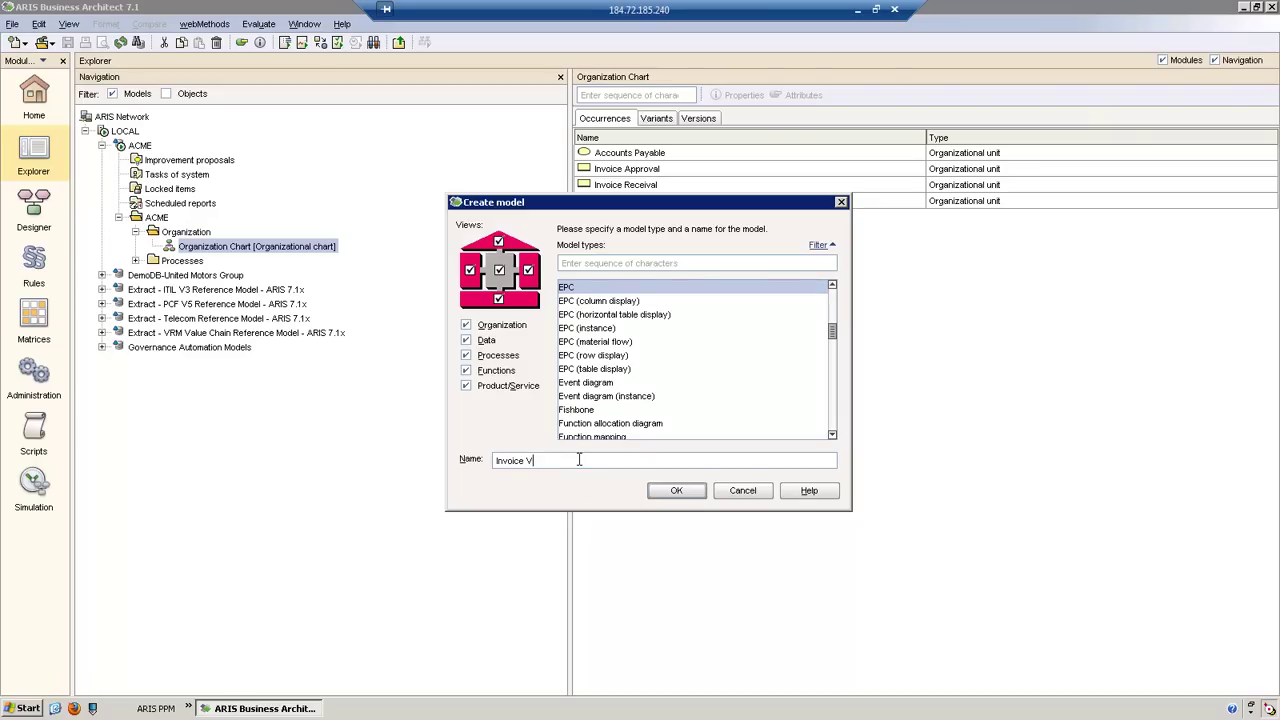
pyautogui.write('alidation')
pyautogui.click(667, 496)
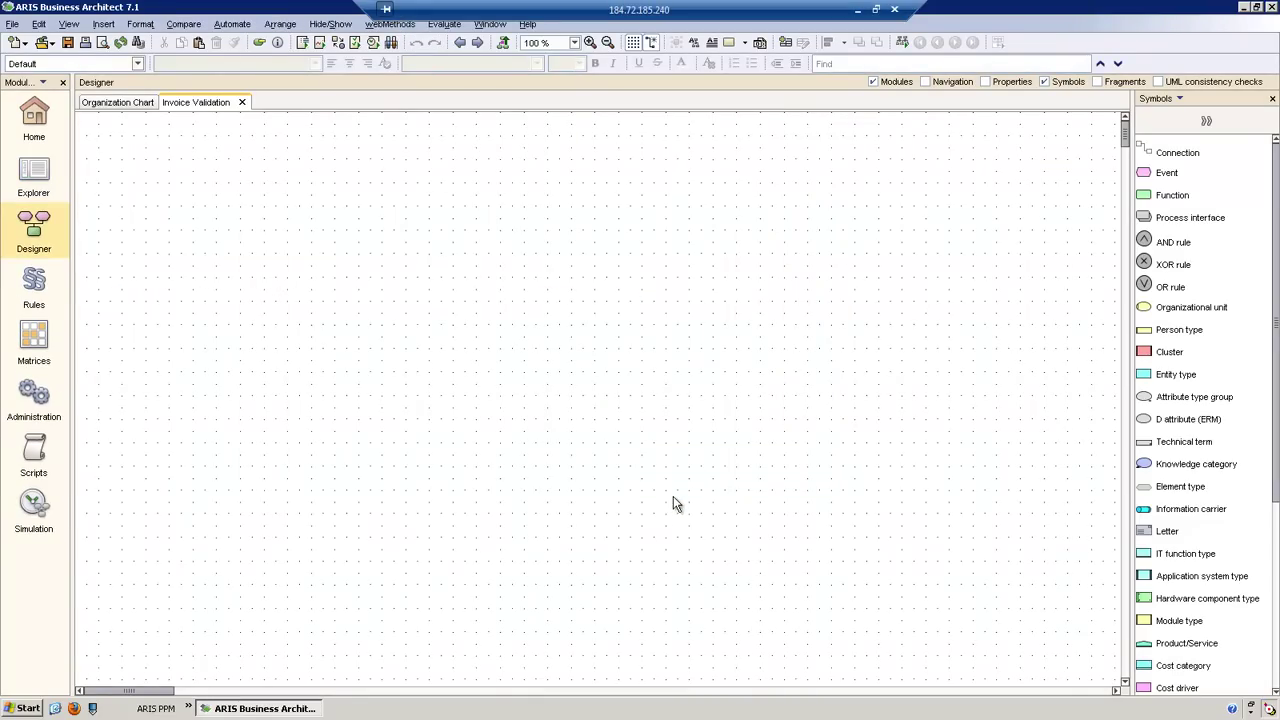
# Step: Place an event named Invoice Received and attach an activated function below it
pyautogui.click(1149, 173)
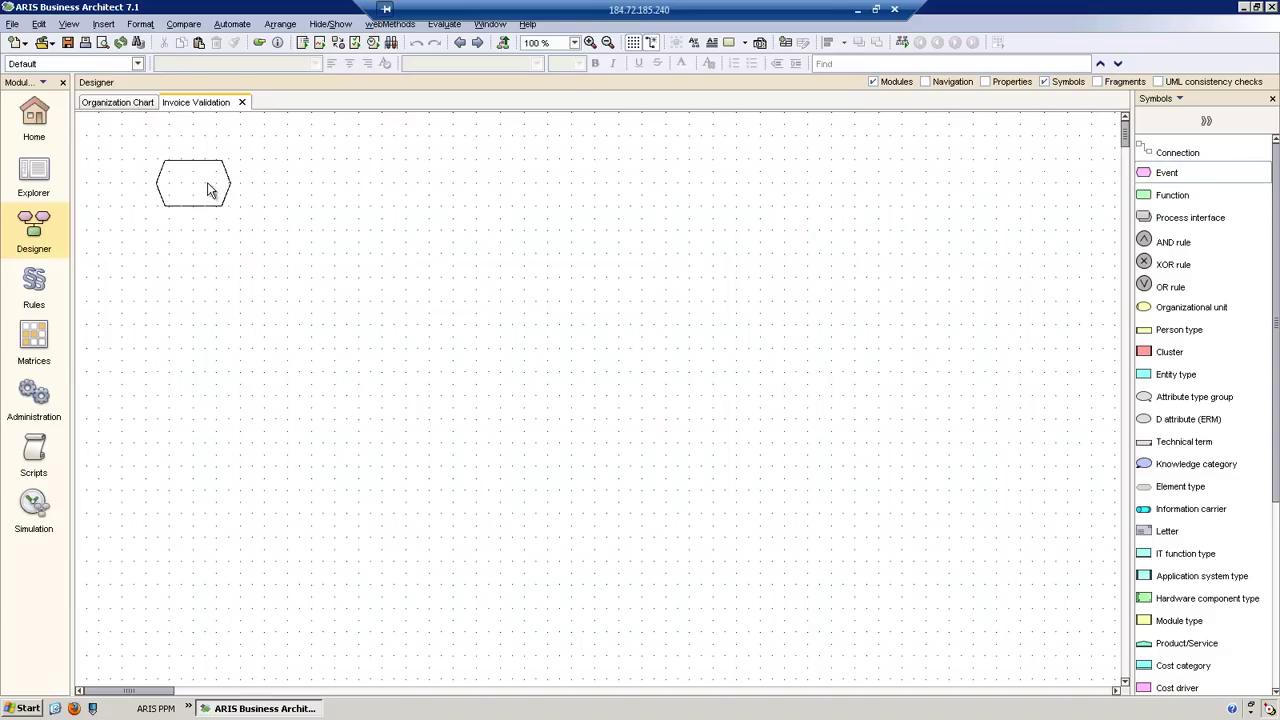
pyautogui.click(206, 190)
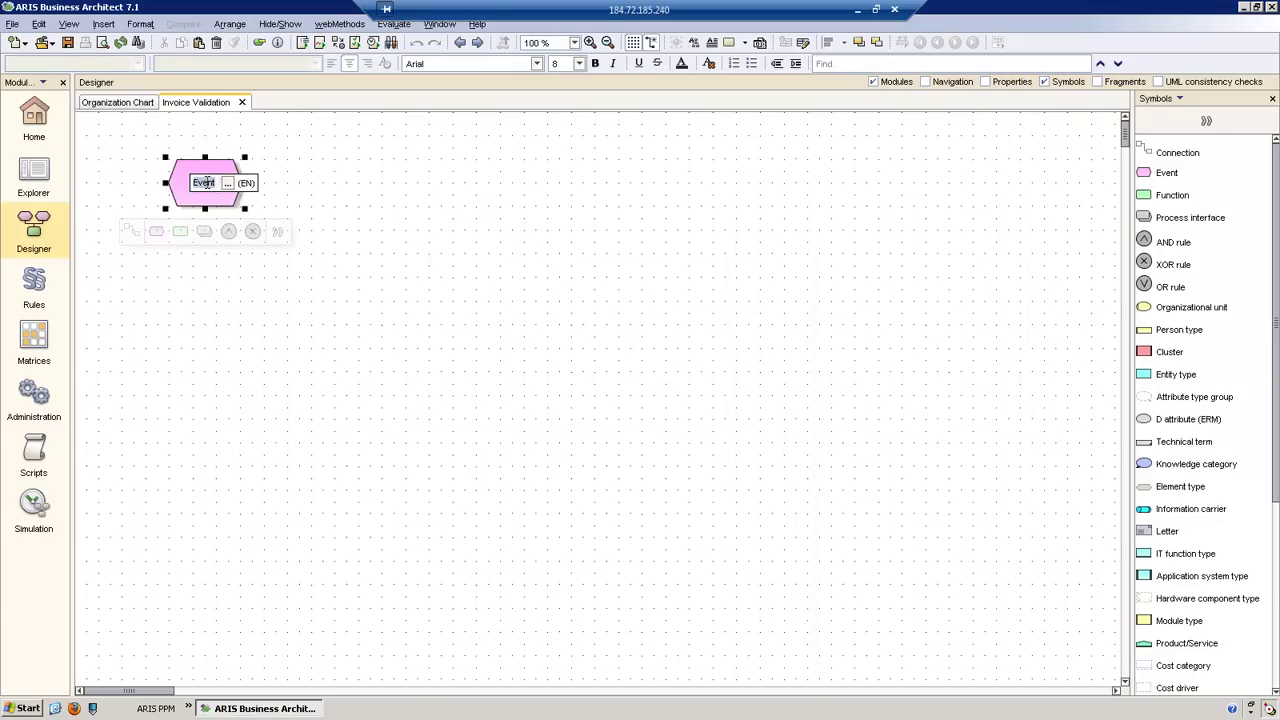
pyautogui.write('Invoice Receiv')
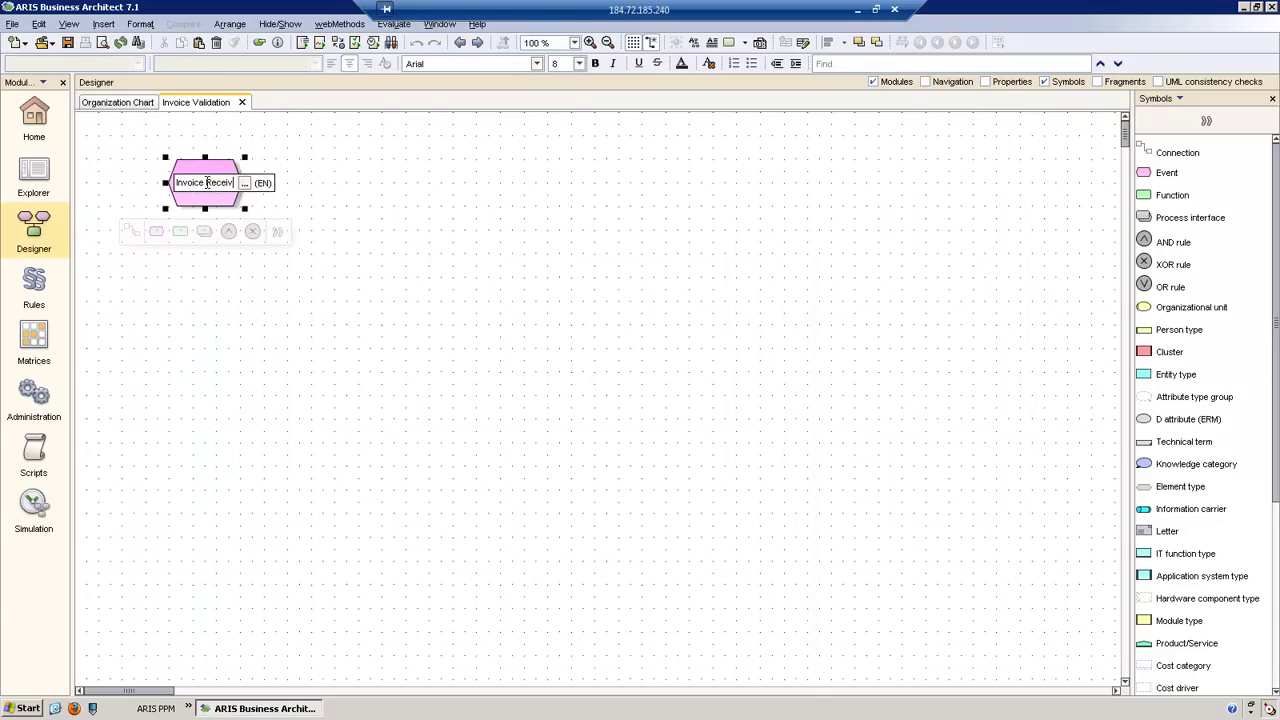
pyautogui.write('ed')
pyautogui.press('Return')
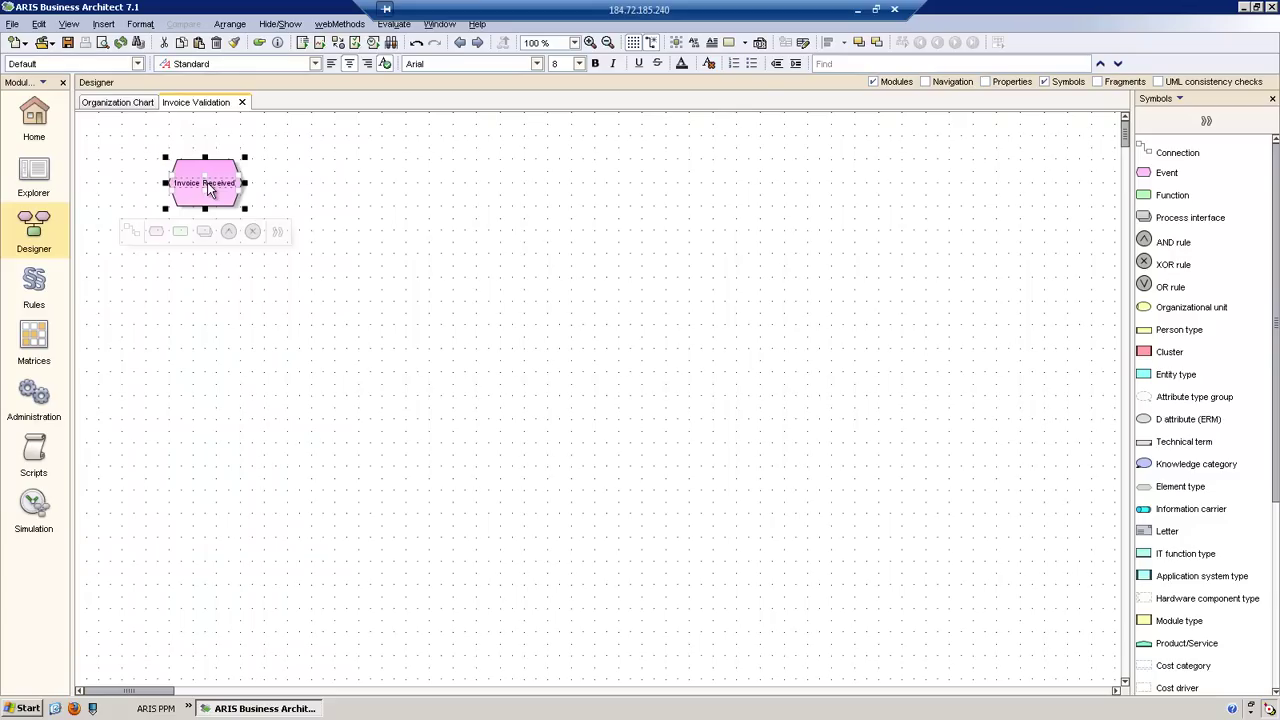
pyautogui.click(1146, 197)
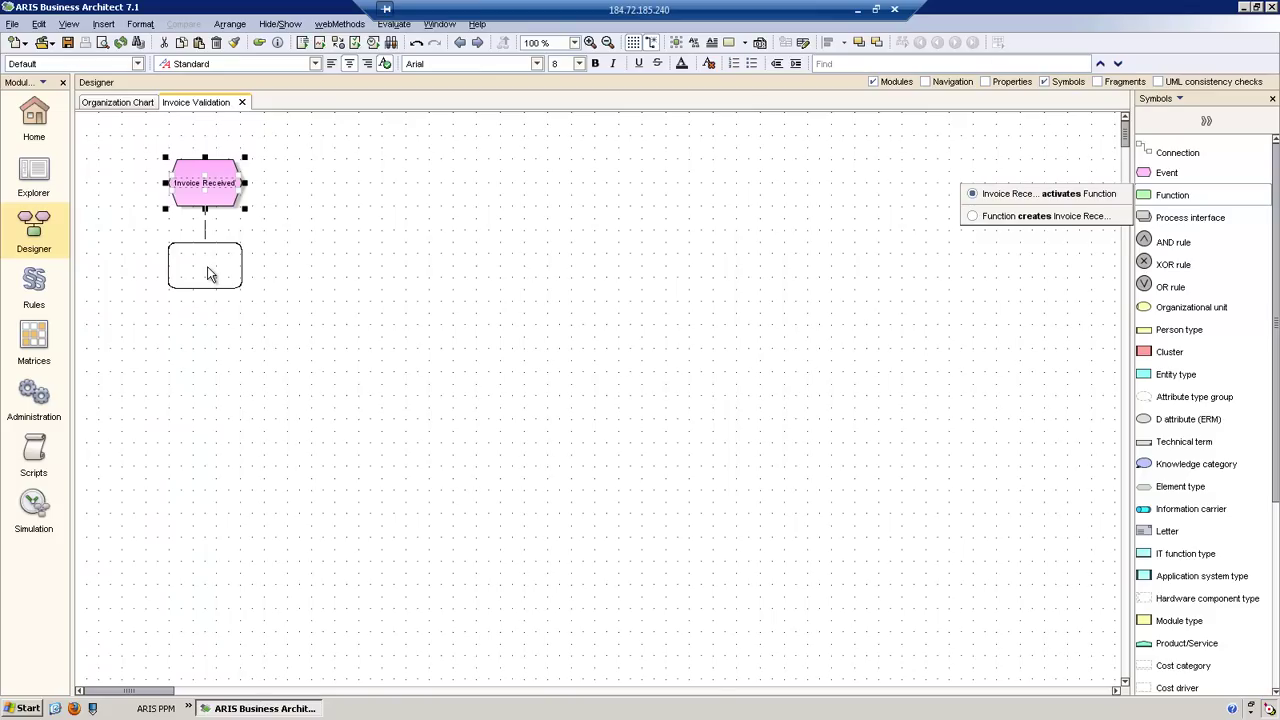
# Step: Name the new function Validate Invoice and attach an XOR rule beneath it
pyautogui.click(209, 274)
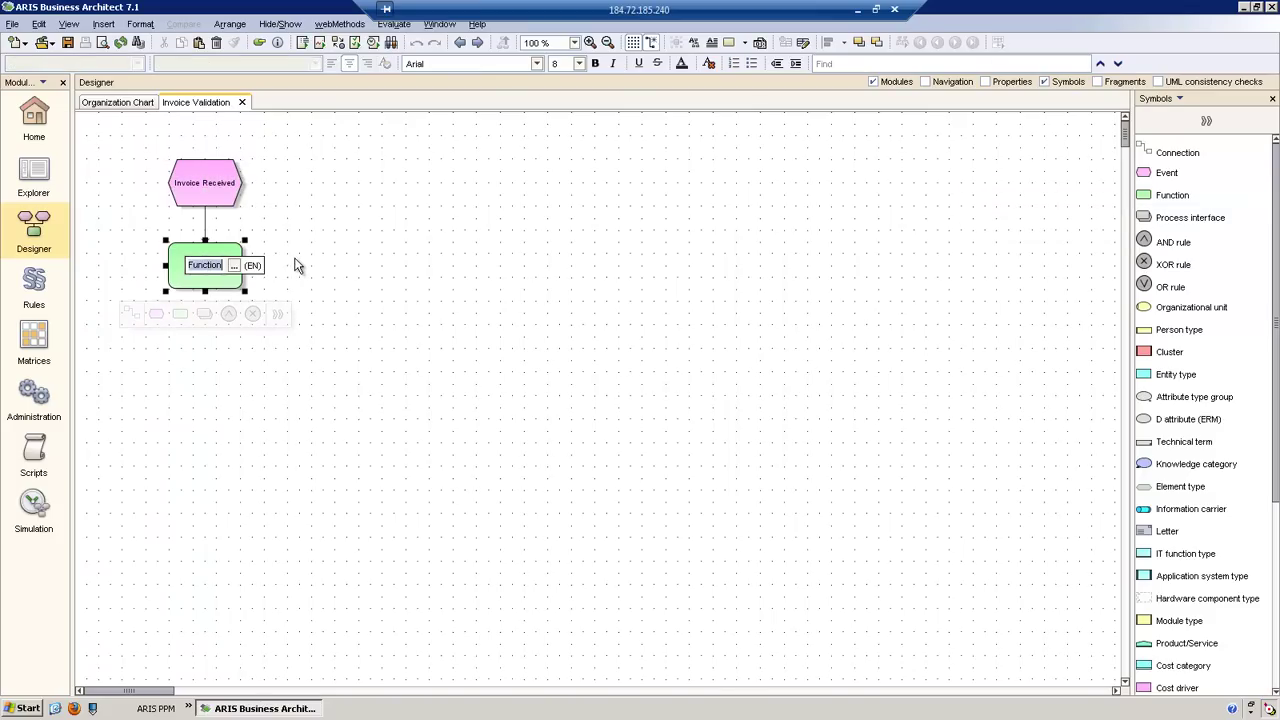
pyautogui.write('Validate Invoice')
pyautogui.press('Return')
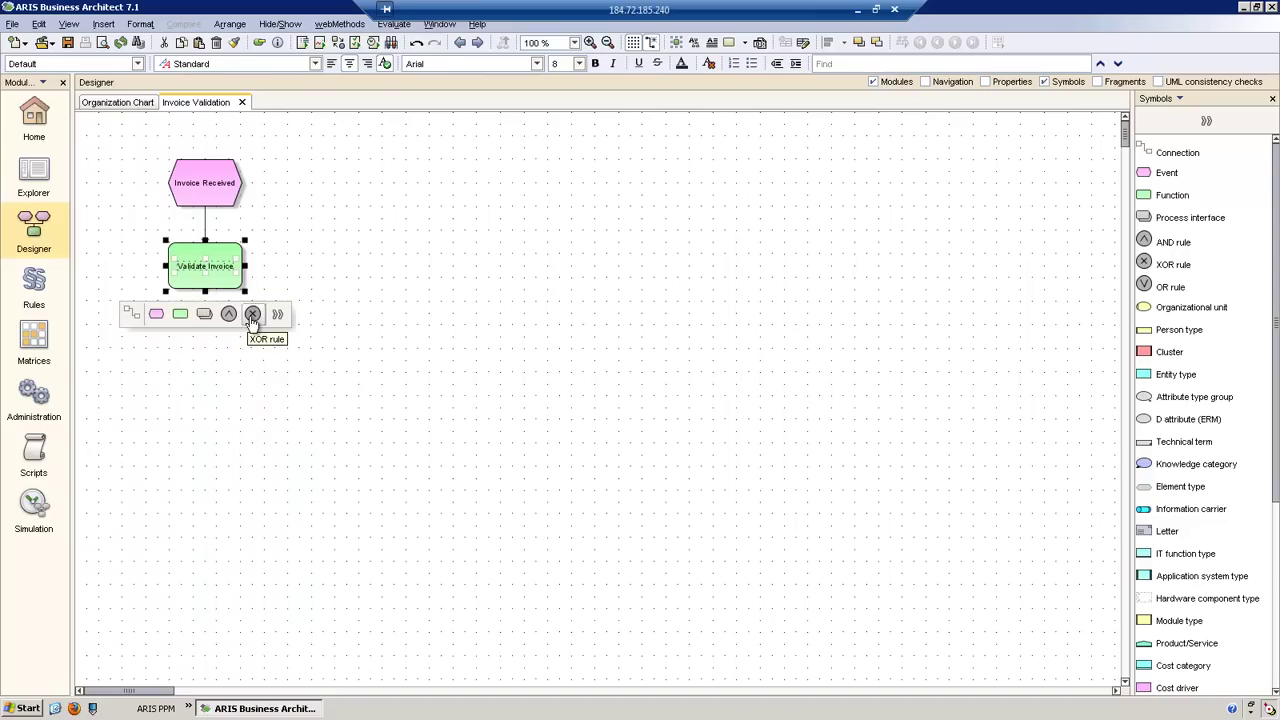
pyautogui.click(252, 315)
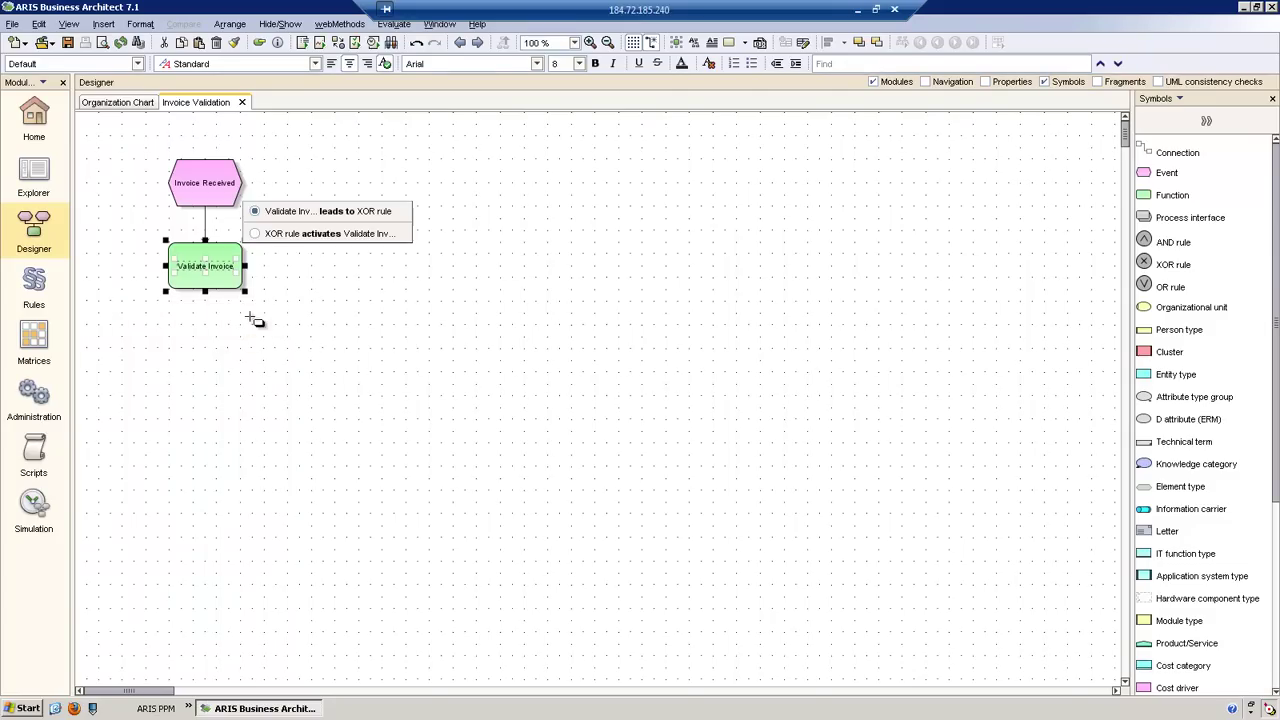
# Step: Place an XOR rule below Validate Invoice and branch it to an event named Invoice Validation Passed
pyautogui.click(205, 348)
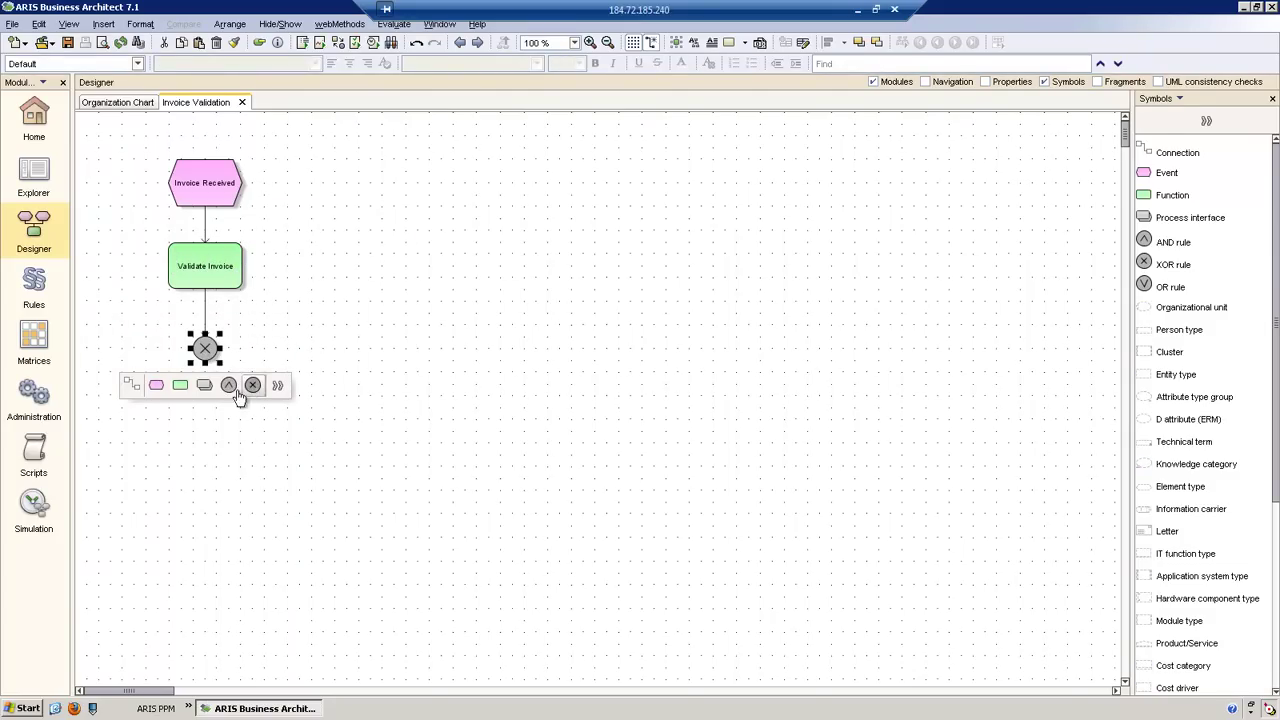
pyautogui.click(157, 386)
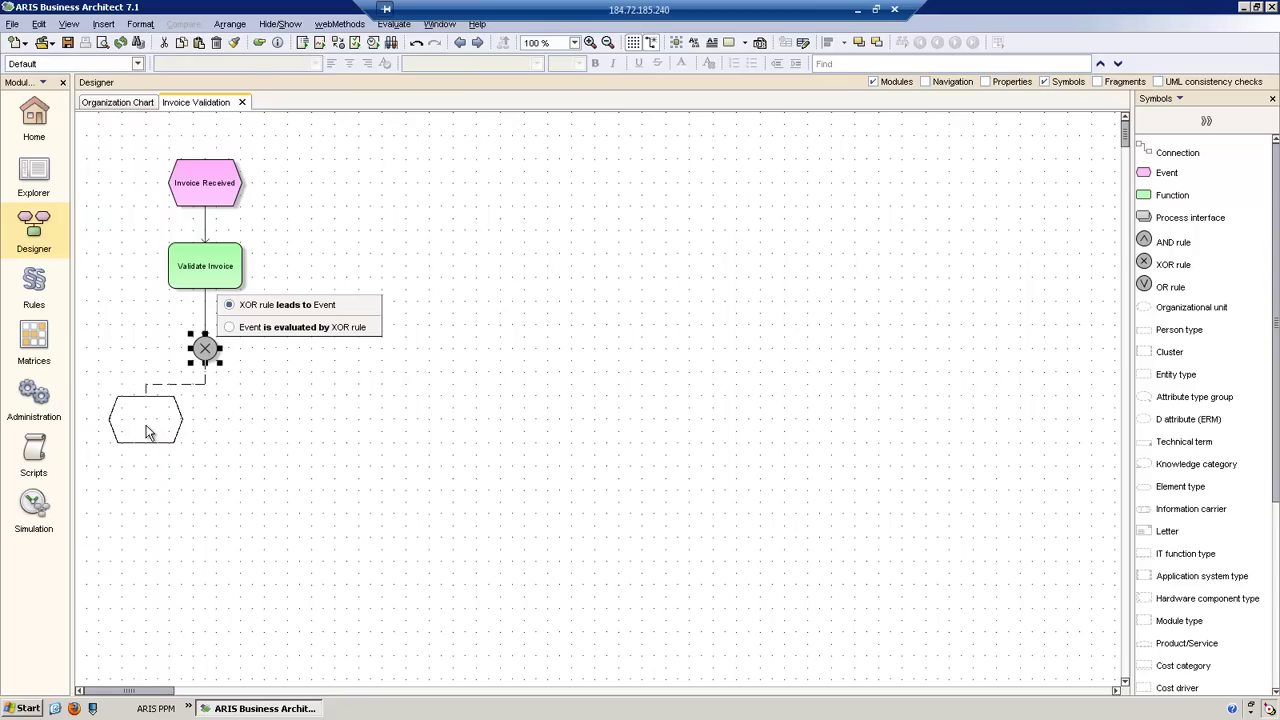
pyautogui.click(146, 432)
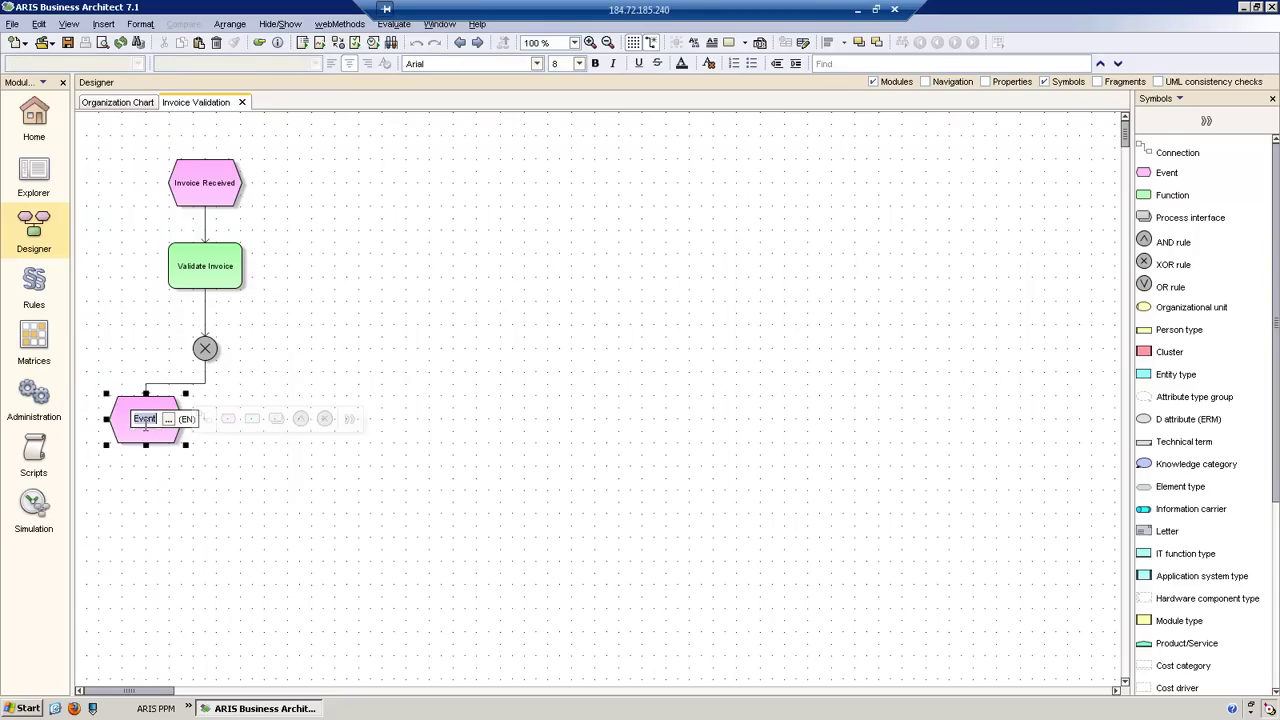
pyautogui.write('Invoice Valu')
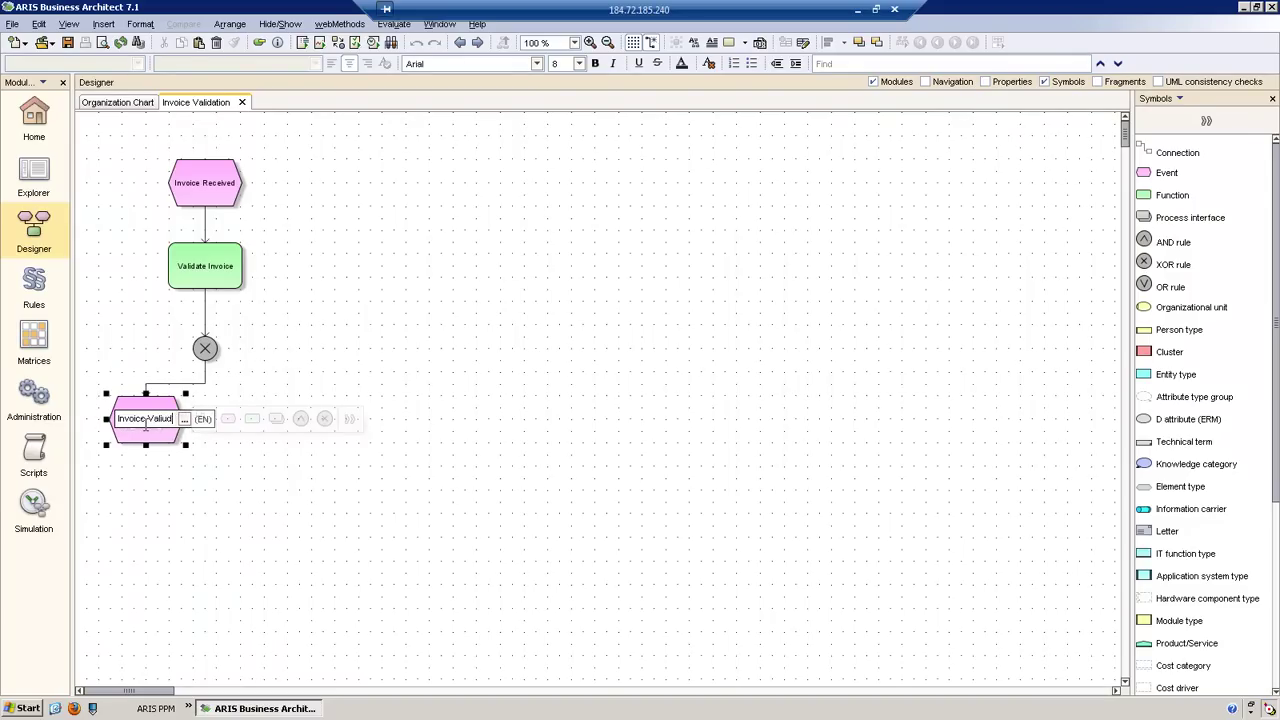
pyautogui.write('dation ')
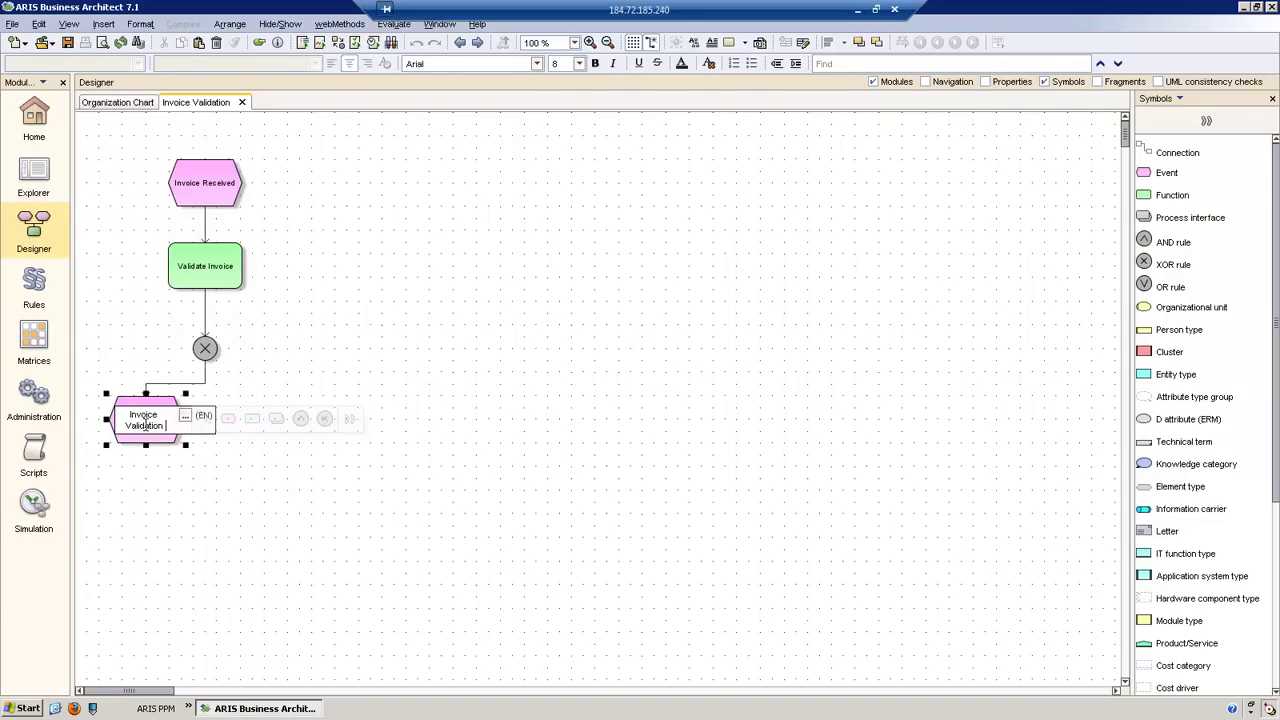
pyautogui.write('Passed')
pyautogui.press('Return')
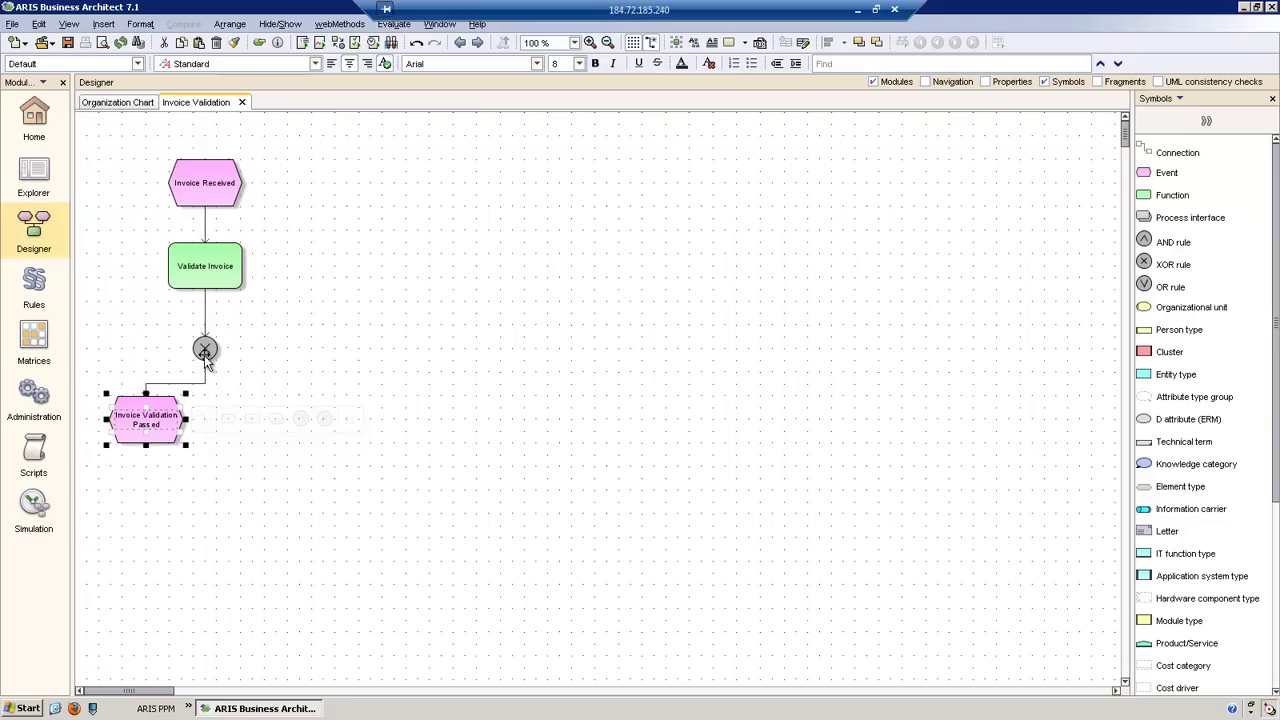
# Step: Add a second event from the XOR rule, to its right, named Invoice Validation Failed
pyautogui.click(204, 349)
pyautogui.moveTo(204, 349); pyautogui.dragTo(157, 389)
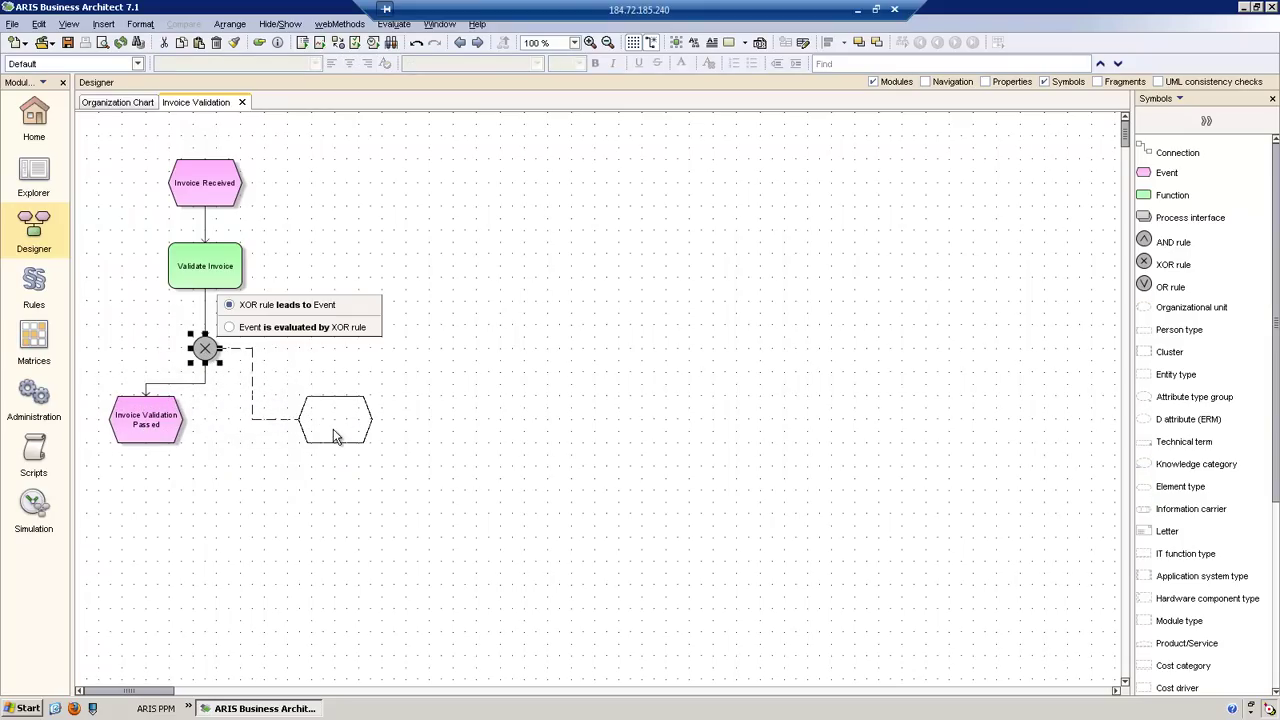
pyautogui.click(322, 425)
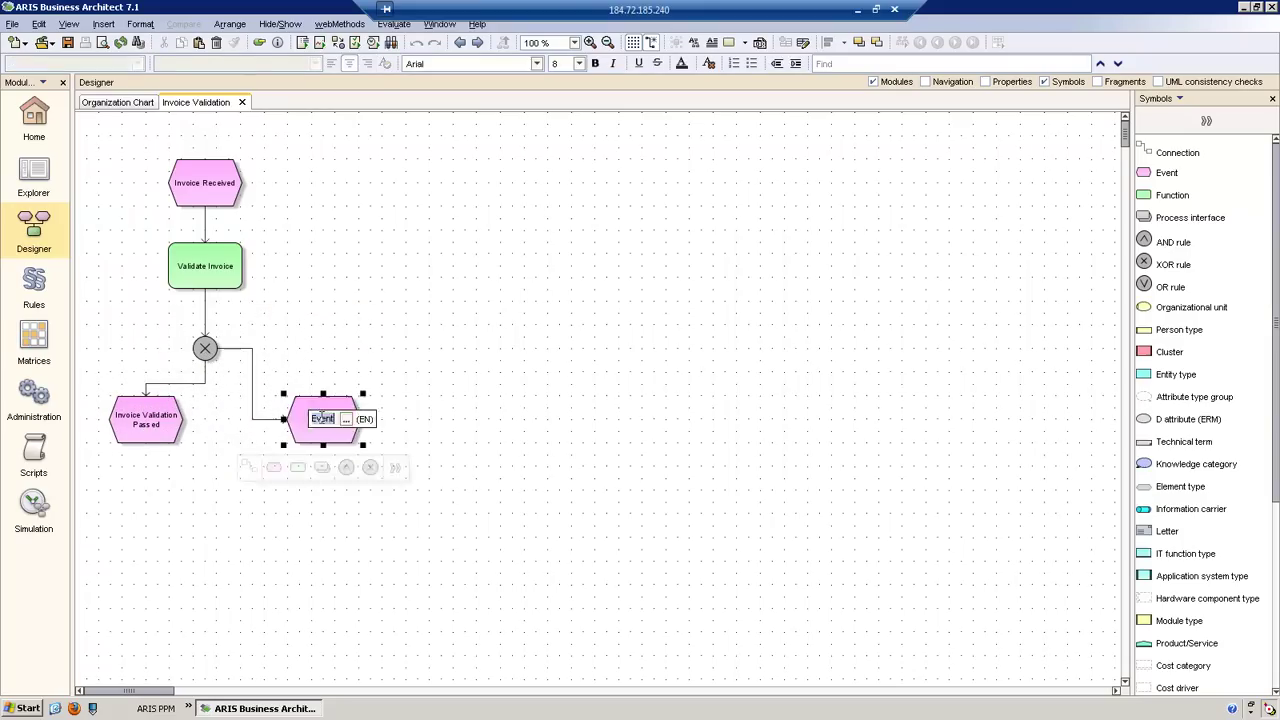
pyautogui.write('Invoice Validatio')
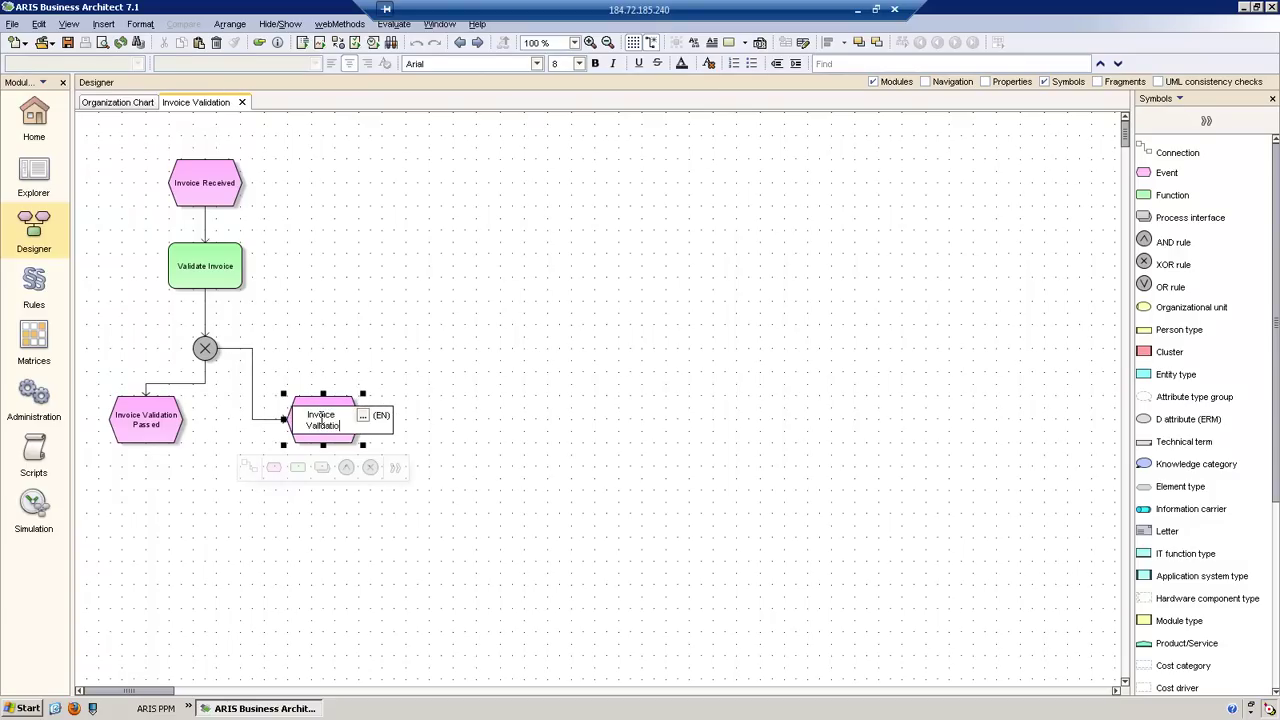
pyautogui.write('n Failed')
pyautogui.press('Return')
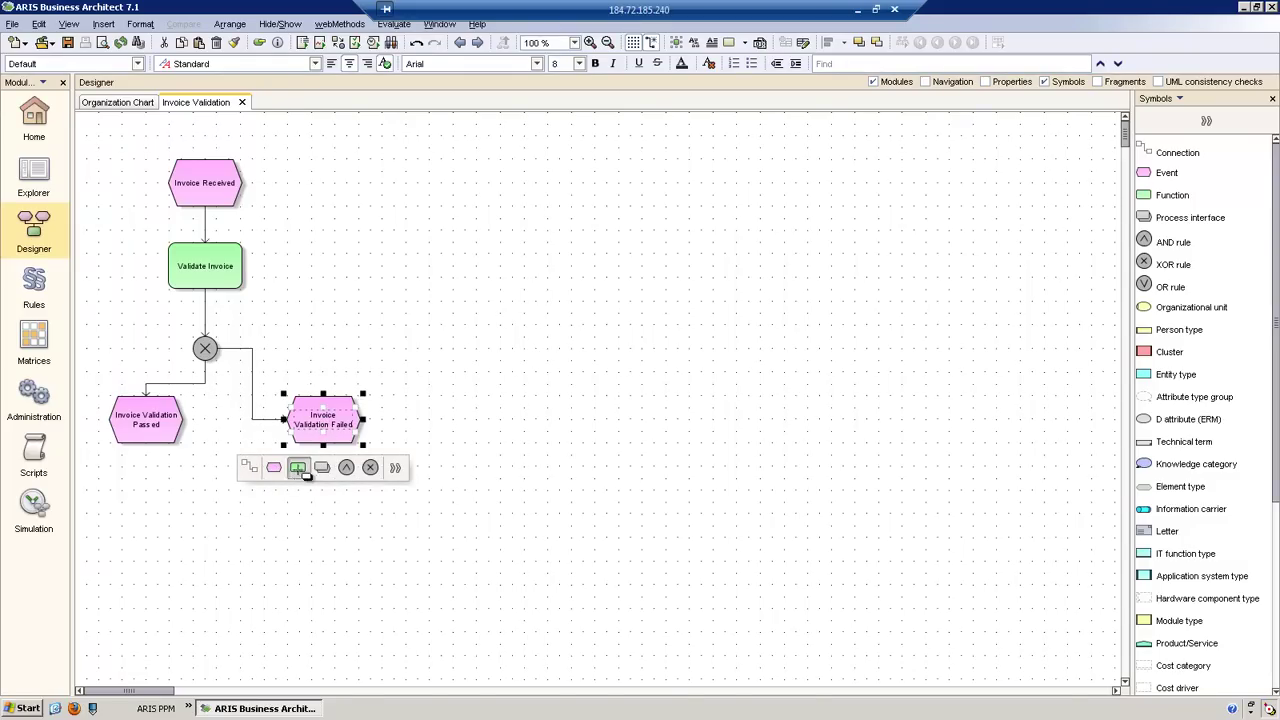
# Step: Add a function named Send Invoice Validation Failed Message below the failed event
pyautogui.click(298, 470)
pyautogui.click(322, 518)
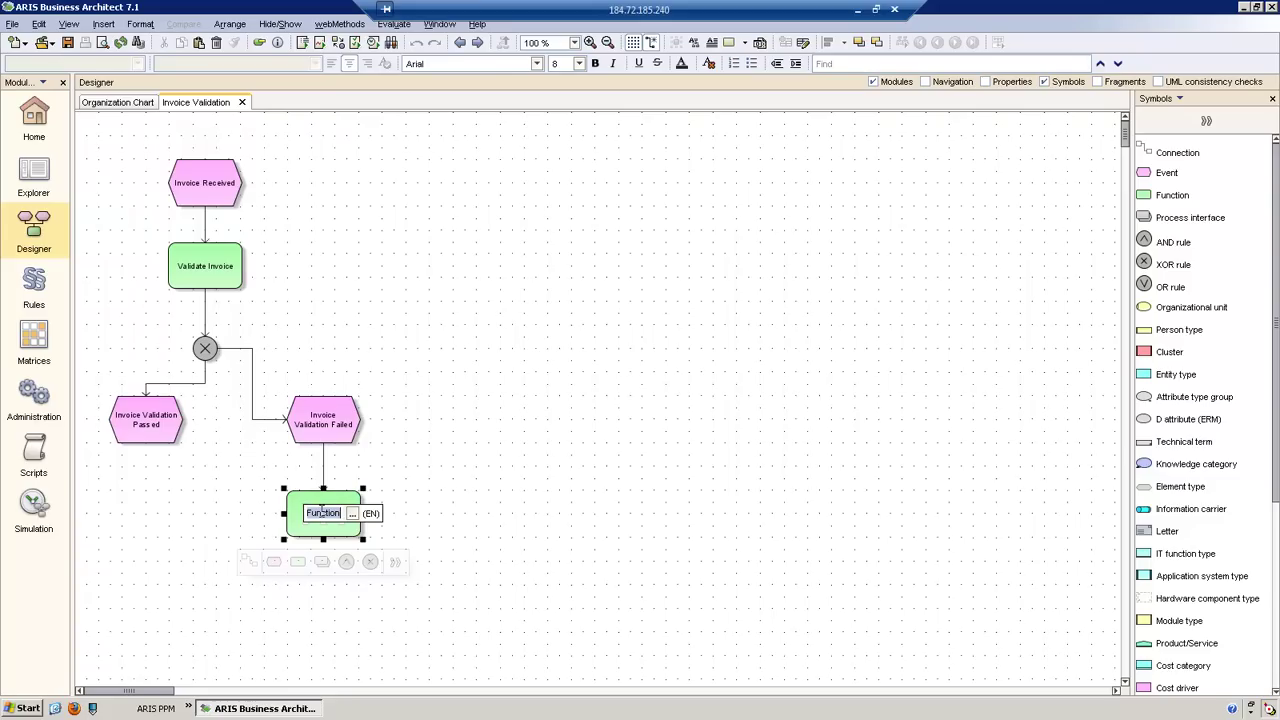
pyautogui.write('Send Failed M')
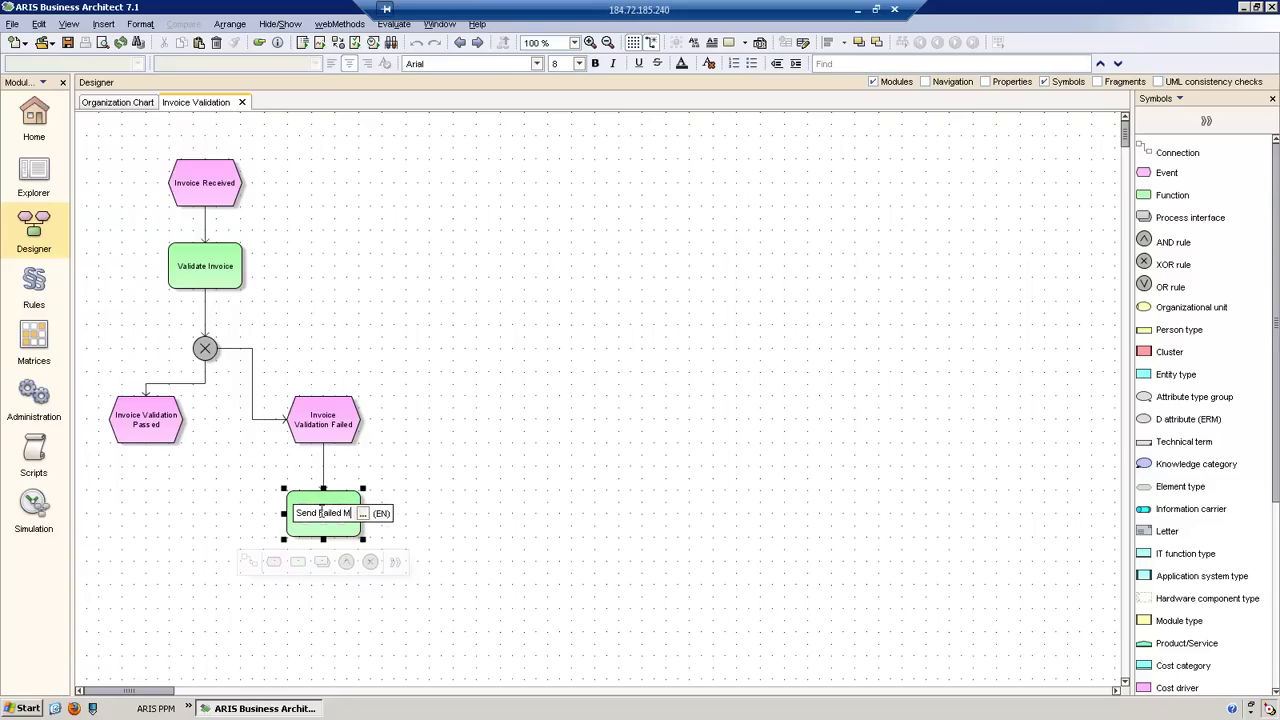
pyautogui.press('BackSpace')
pyautogui.press('BackSpace')
pyautogui.press('BackSpace')
pyautogui.press('BackSpace')
pyautogui.press('BackSpace')
pyautogui.press('BackSpace')
pyautogui.write('Invoice Validation Failed')
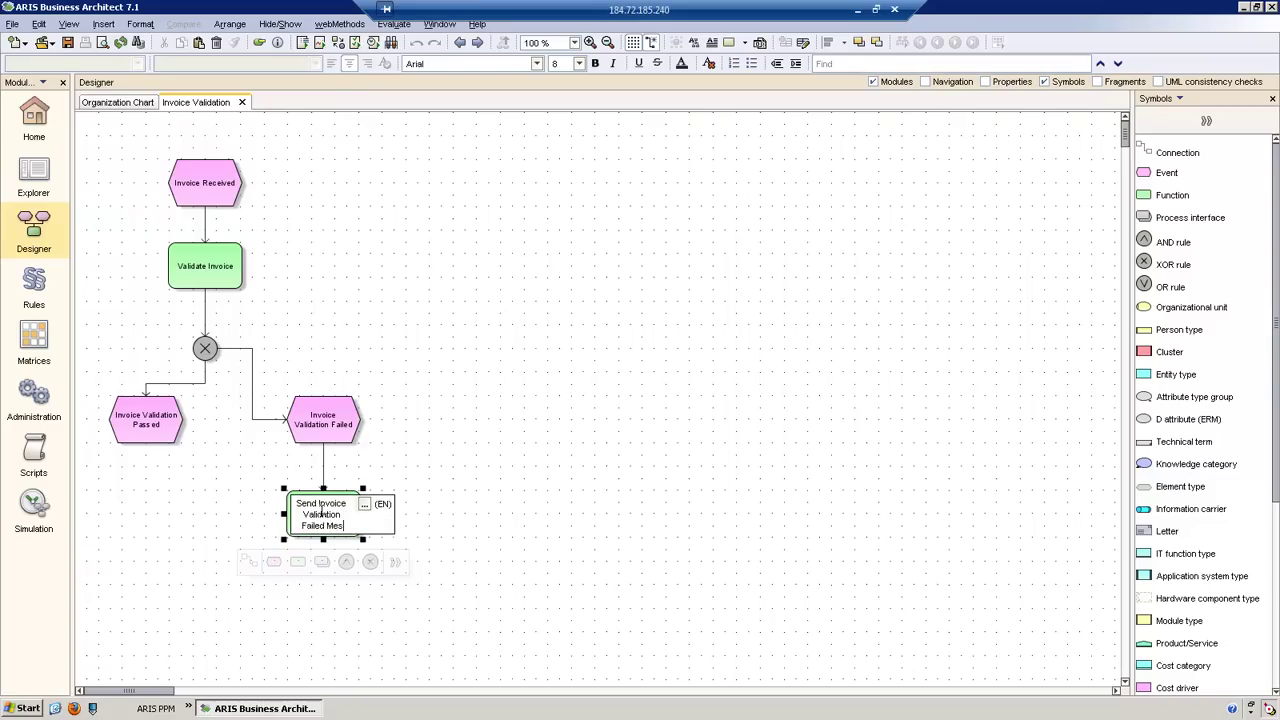
pyautogui.write(' Message')
pyautogui.press('Return')
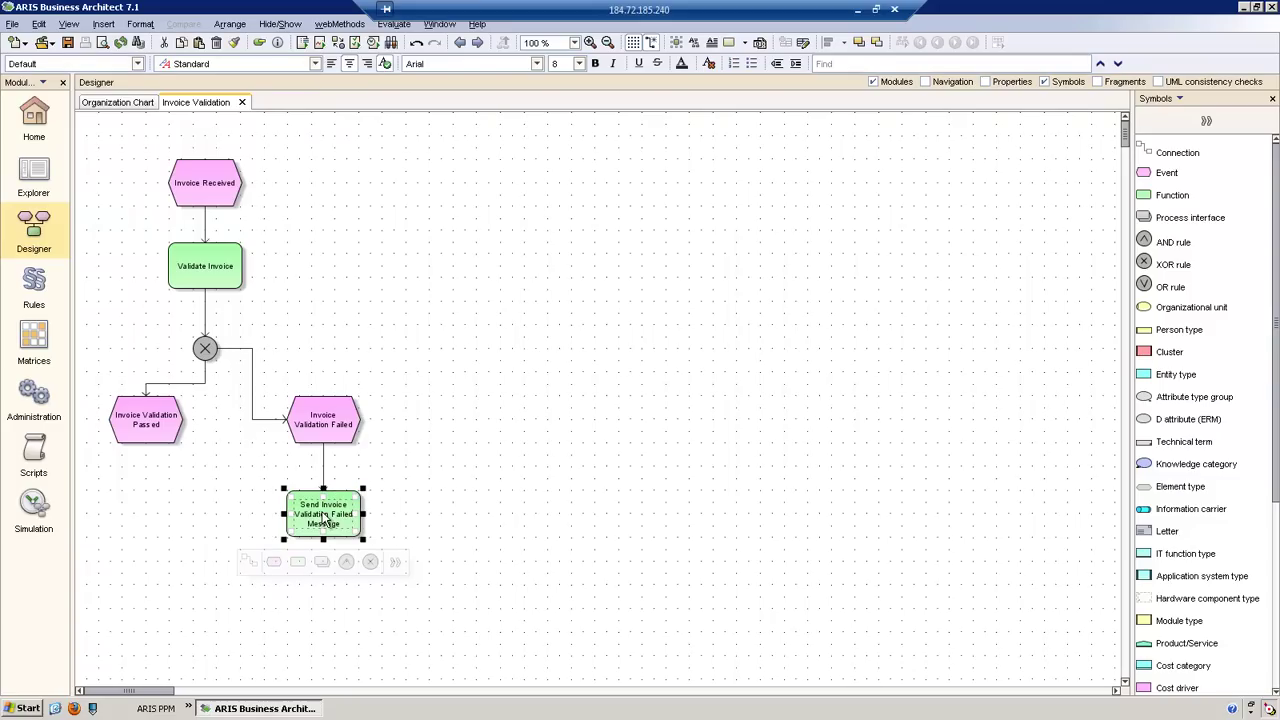
# Step: Add a function named Send Invoice Validation Passed Message below the passed event
pyautogui.click(152, 437)
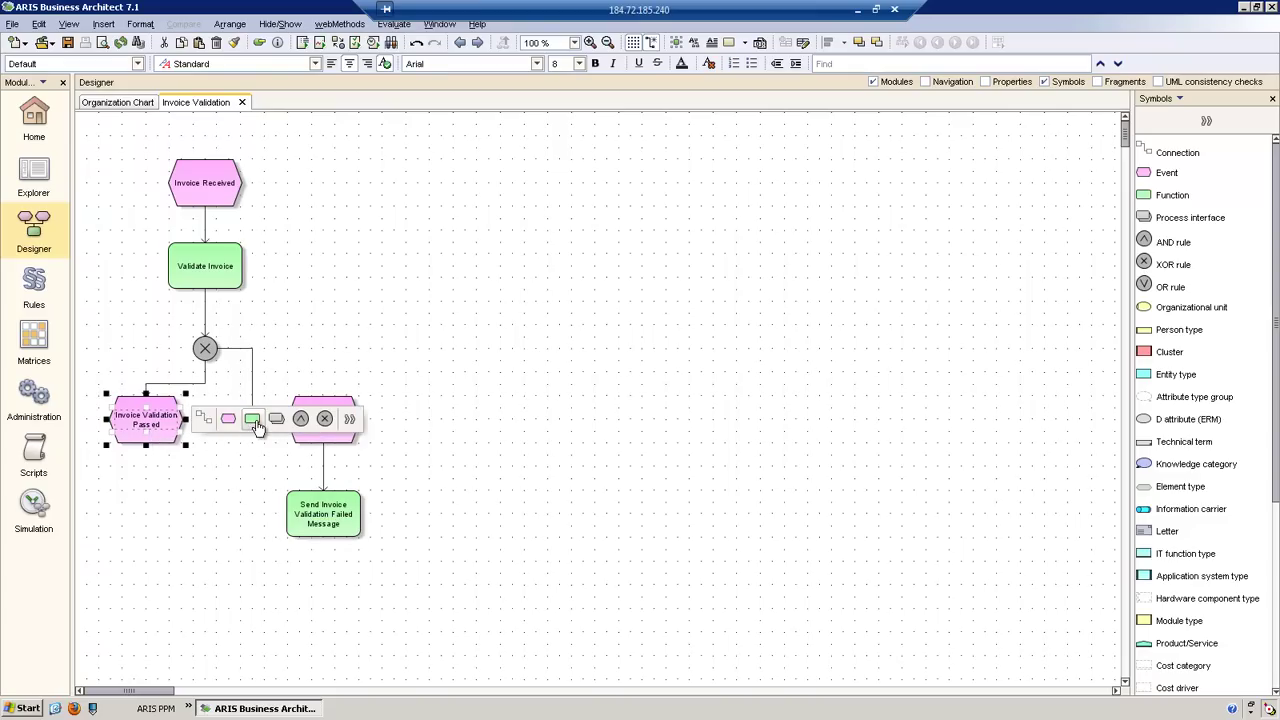
pyautogui.moveTo(257, 425); pyautogui.dragTo(124, 515)
pyautogui.write('Send Invoice Validation Passed Message')
pyautogui.press('Return')
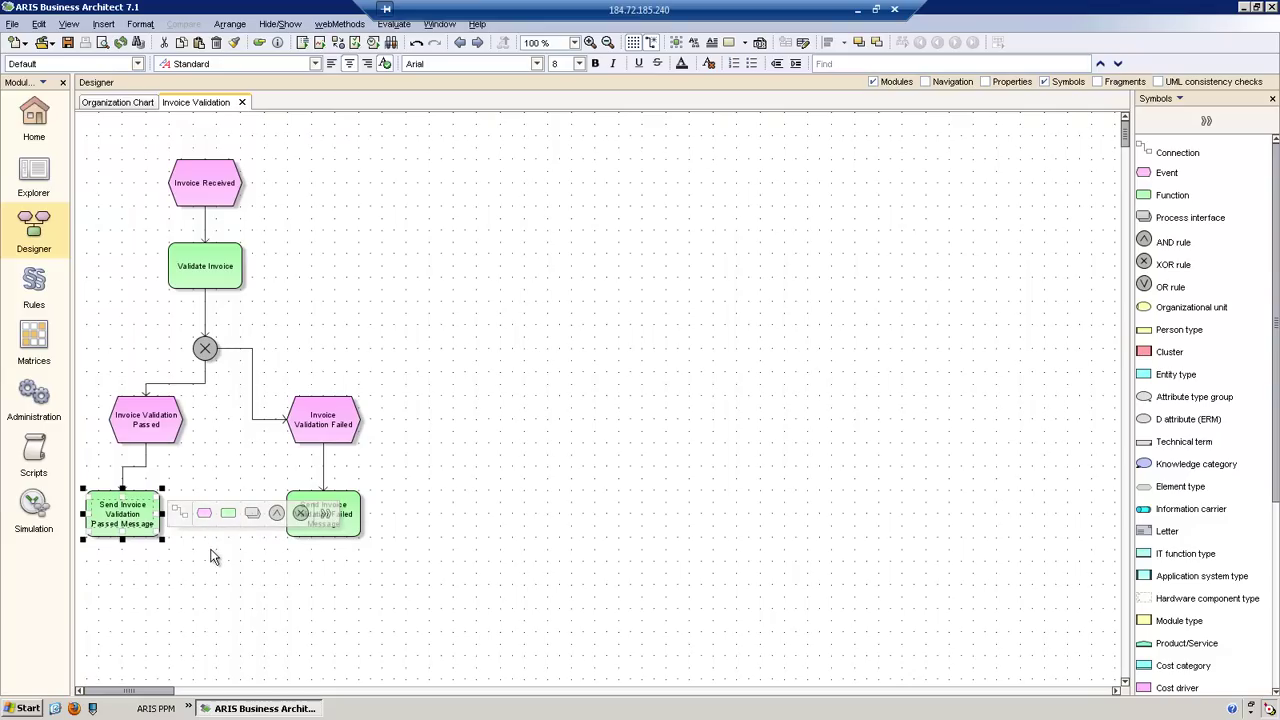
# Step: Add a closing XOR rule after the passed-message function and connect the failed-message function to it
pyautogui.click(300, 515)
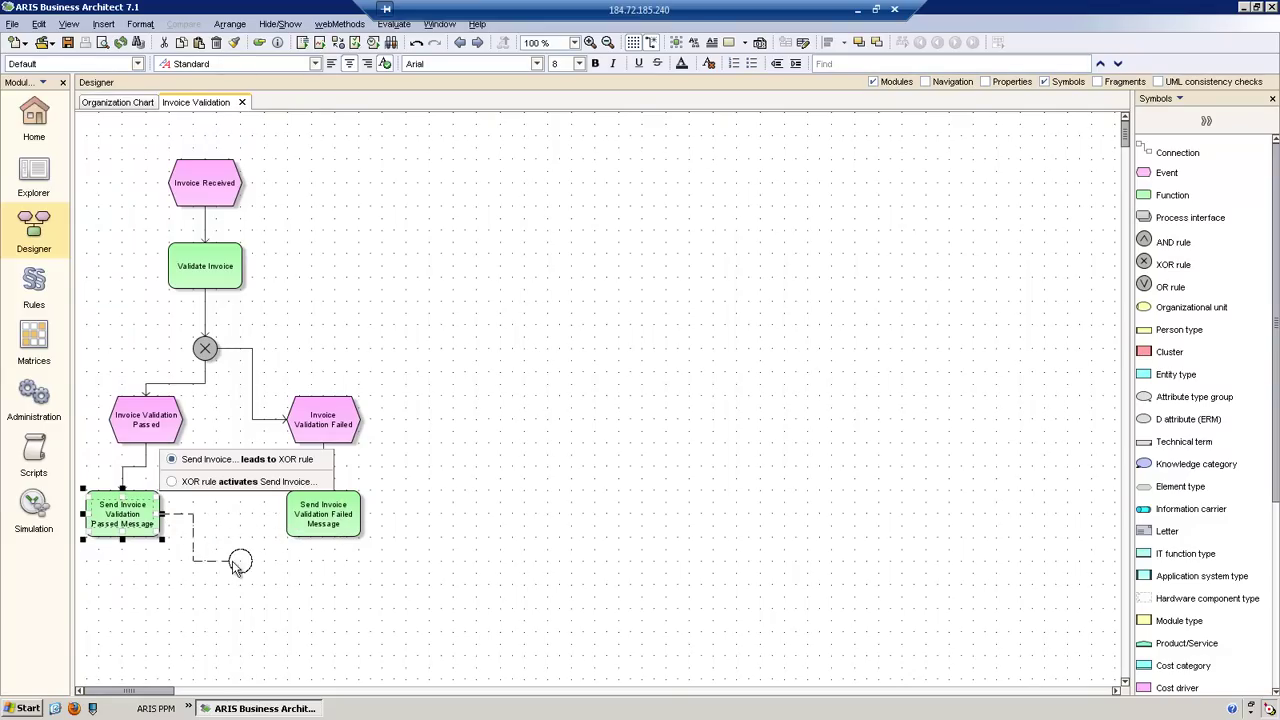
pyautogui.click(218, 576)
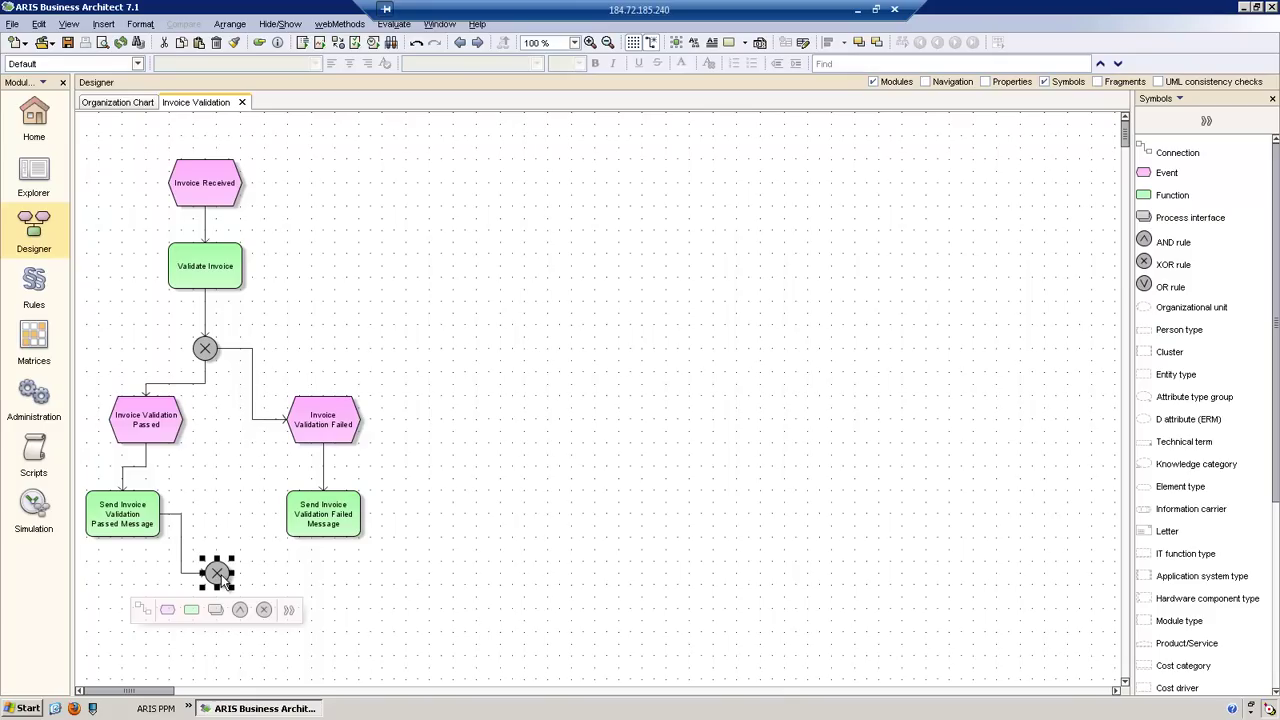
pyautogui.click(252, 583)
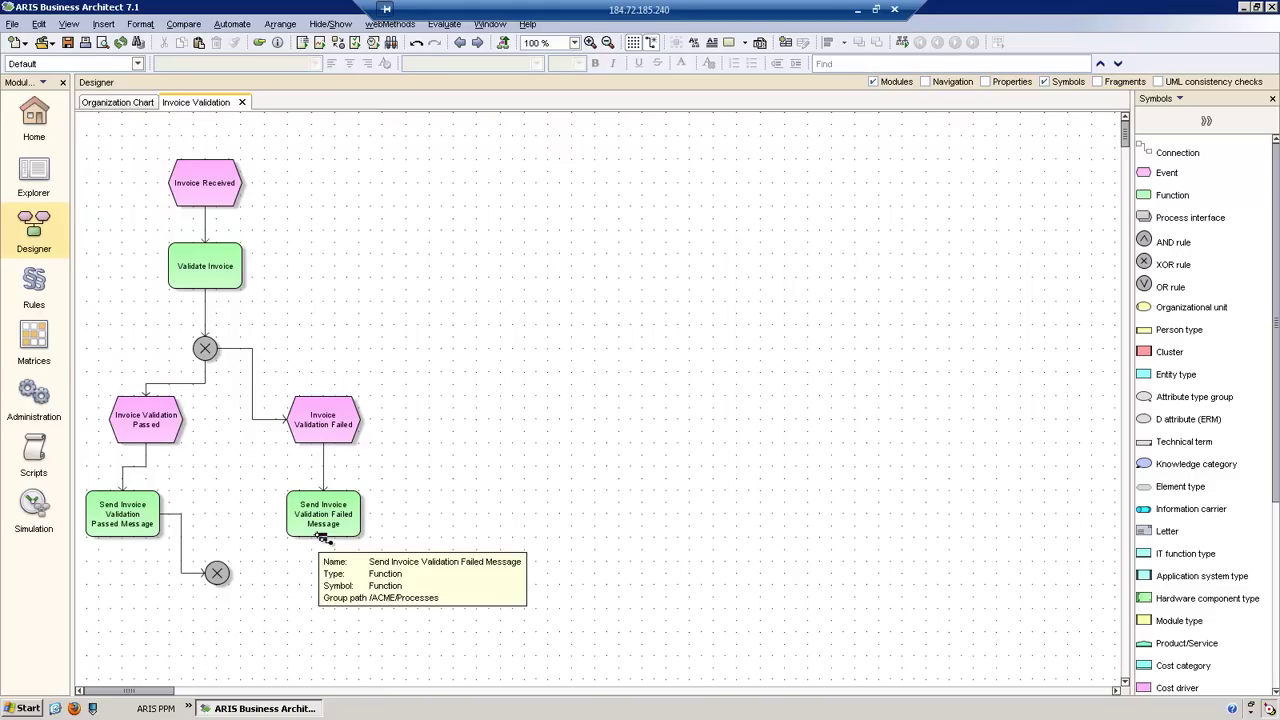
pyautogui.moveTo(322, 537); pyautogui.dragTo(232, 574)
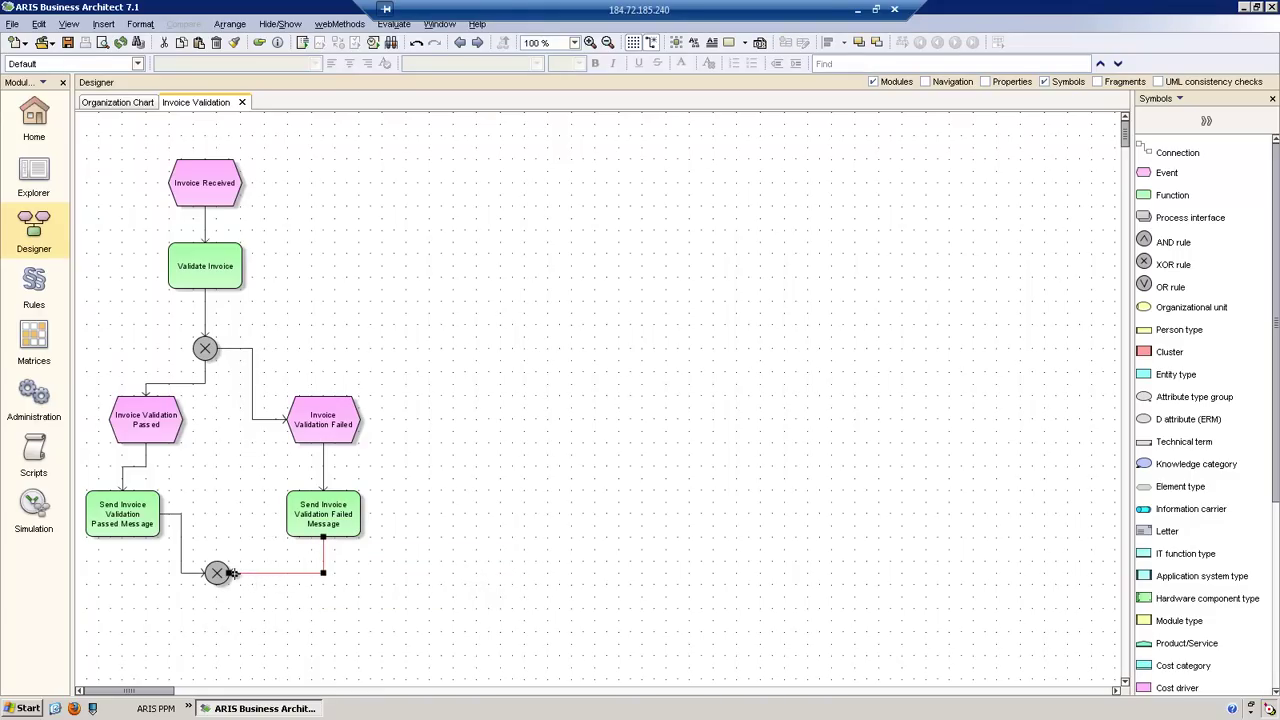
pyautogui.scroll(-3, 250, 604)
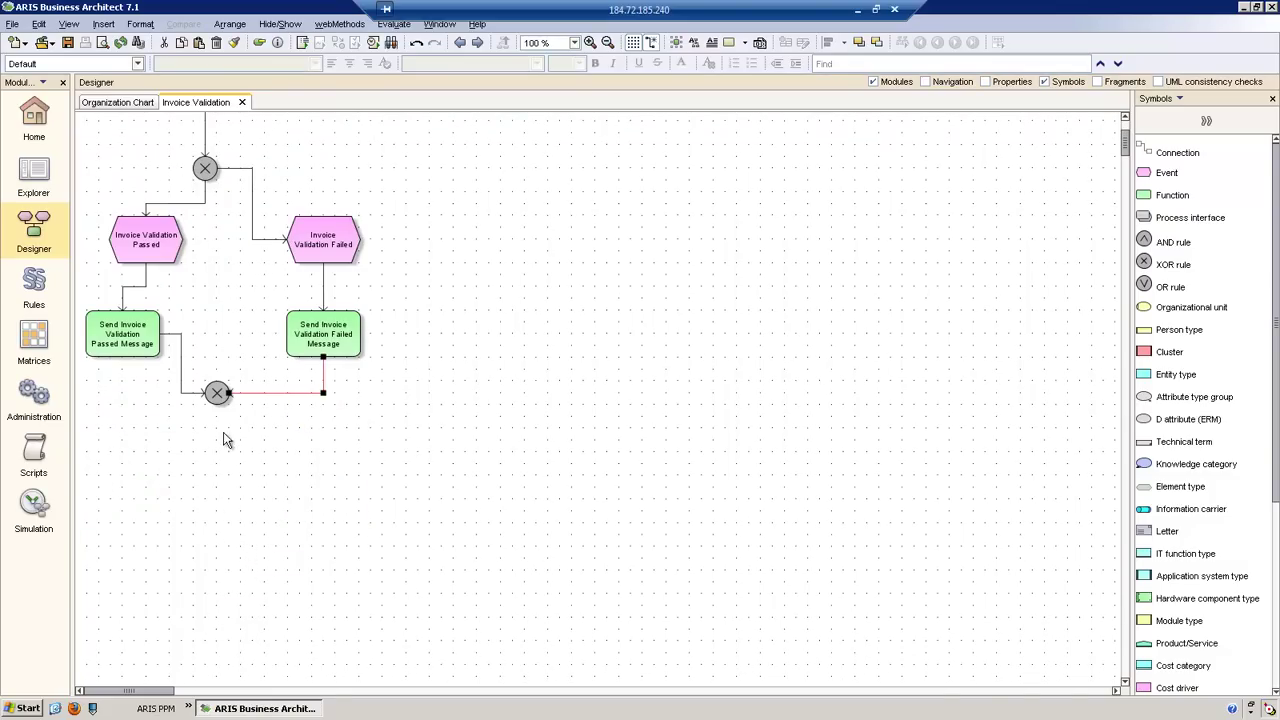
# Step: Add a final event named Invoice Validation Message Sent below the lower XOR rule
pyautogui.click(217, 394)
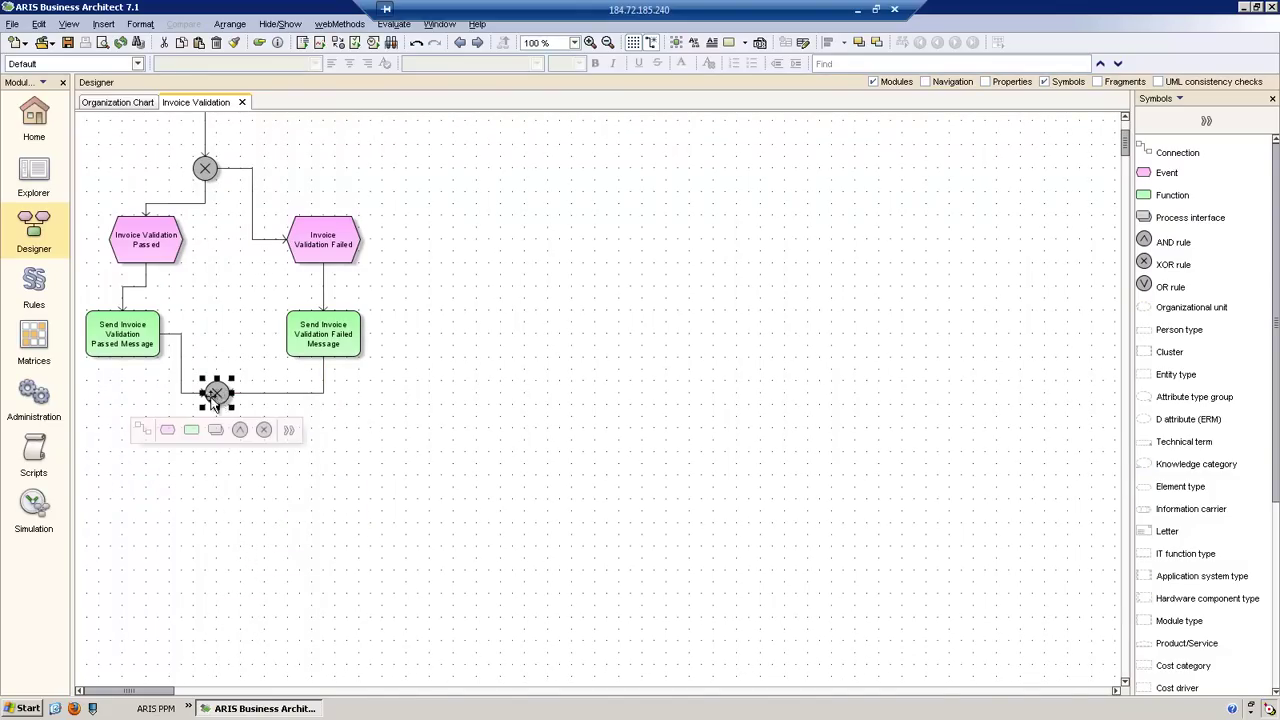
pyautogui.click(170, 432)
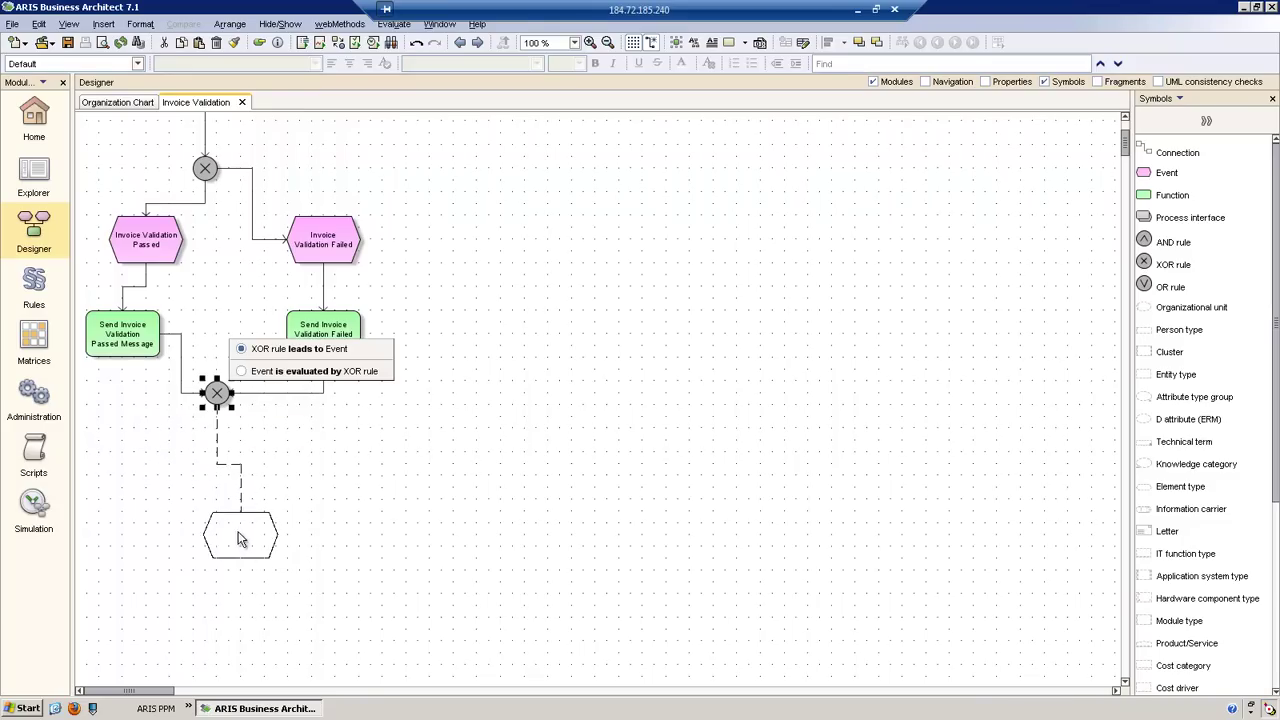
pyautogui.click(220, 492)
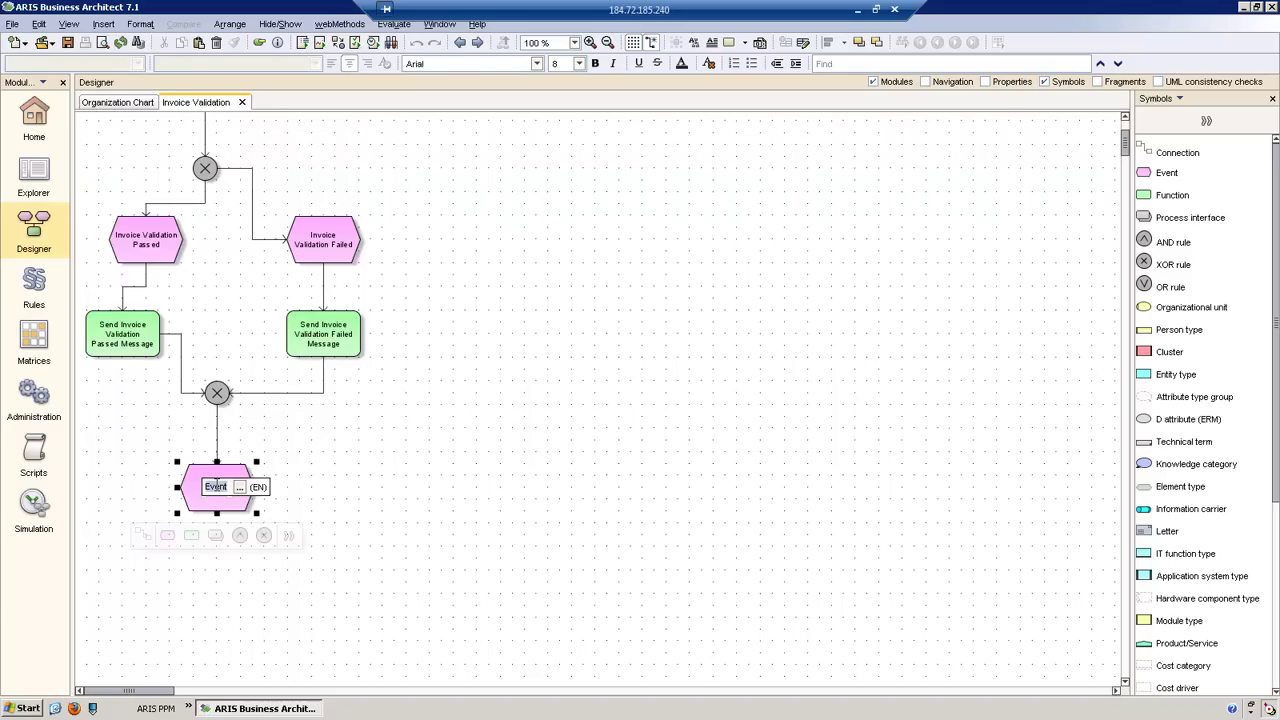
pyautogui.write('Invoice Validation Message Sent')
pyautogui.press('Return')
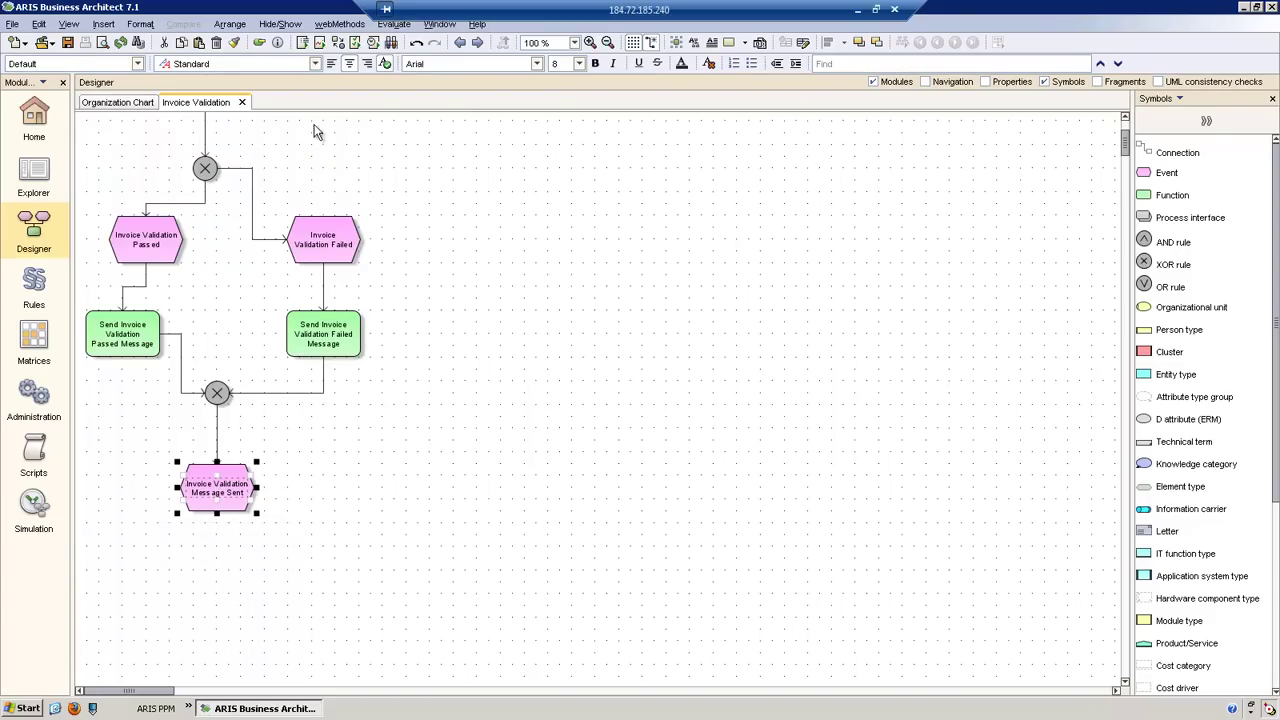
# Step: Auto-arrange the EPC with Arrange > Layout using the Directed graph (EPC) procedure
pyautogui.click(229, 23)
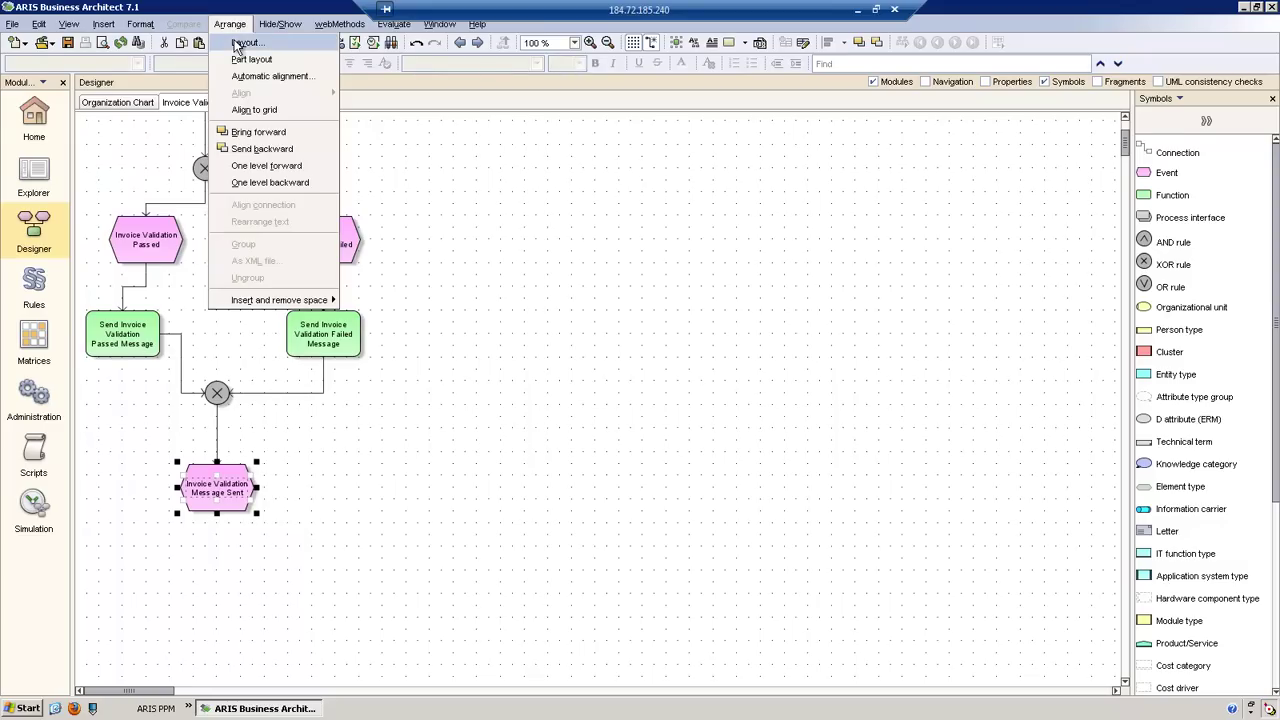
pyautogui.click(236, 44)
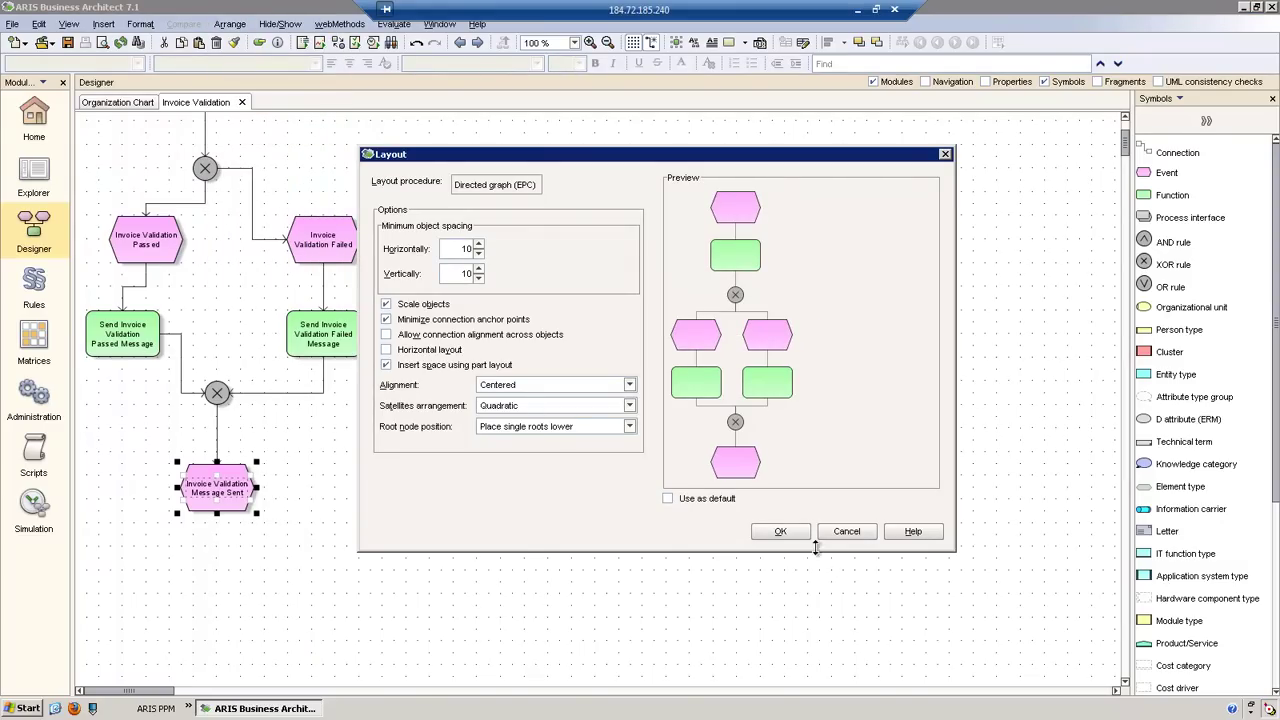
pyautogui.click(781, 531)
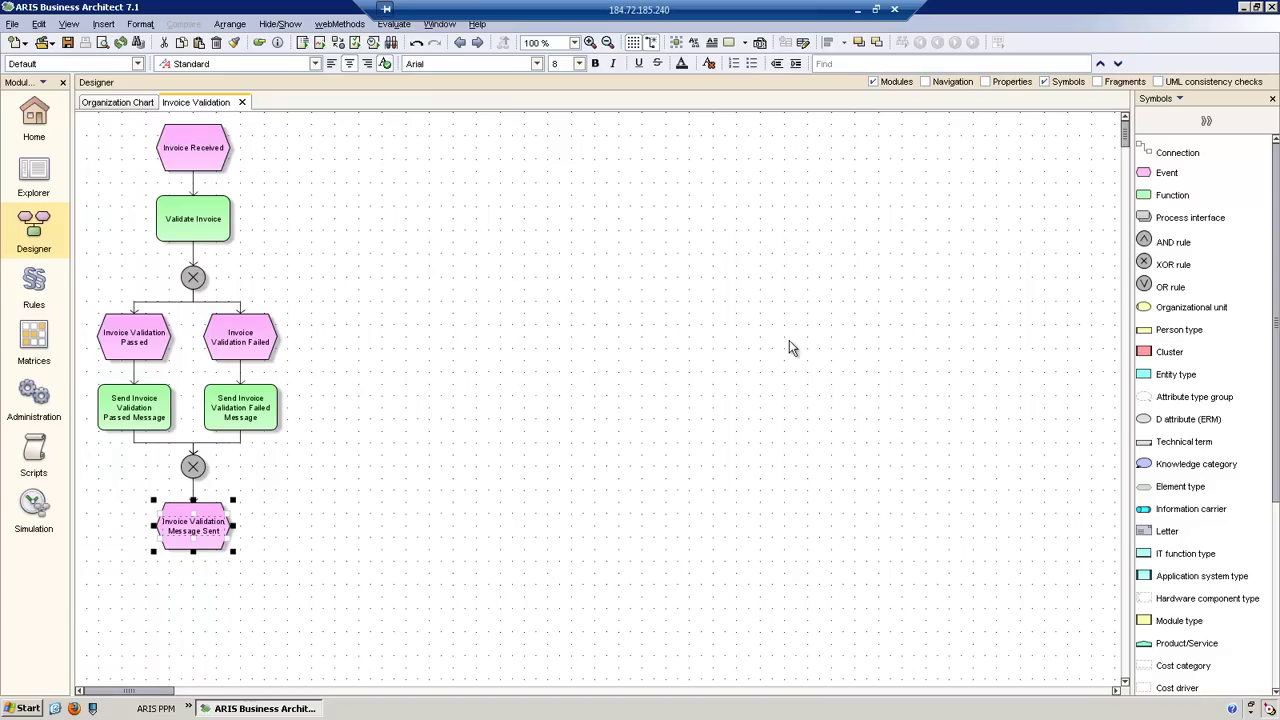
# Step: Attach an organizational unit that carries out Send Invoice Validation Failed Message, placed to its right
pyautogui.click(1147, 313)
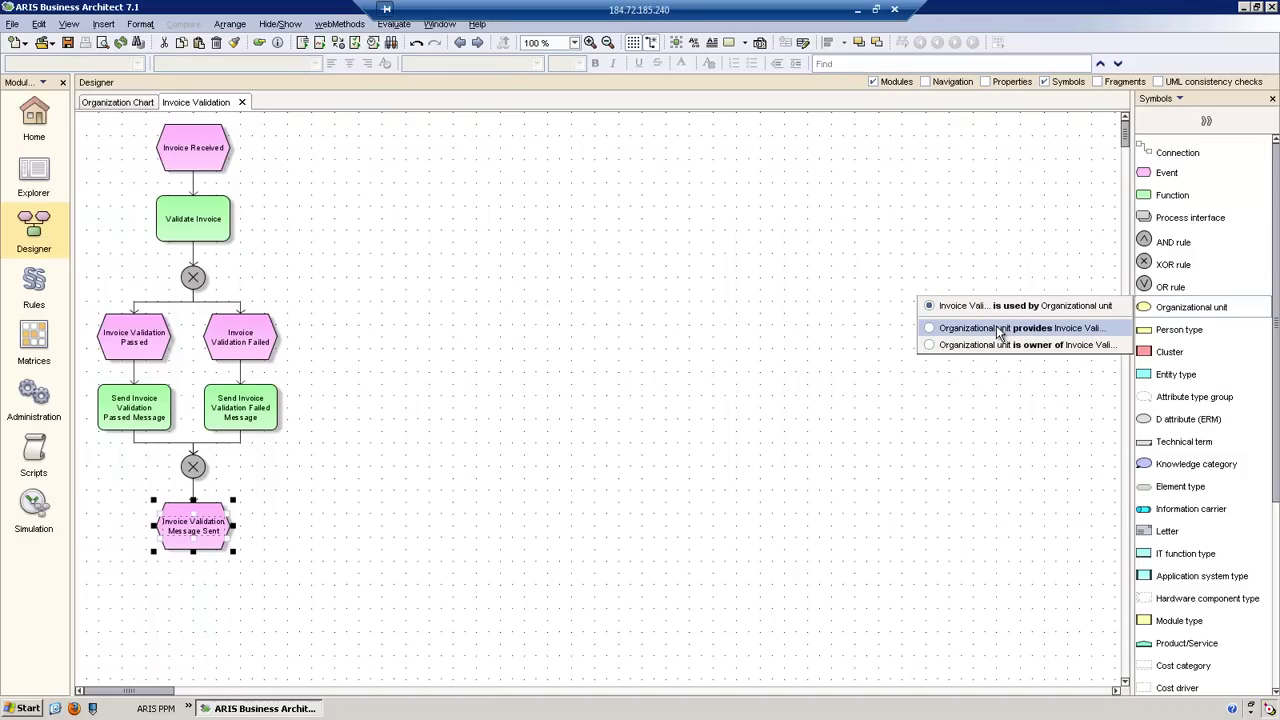
pyautogui.click(1000, 330)
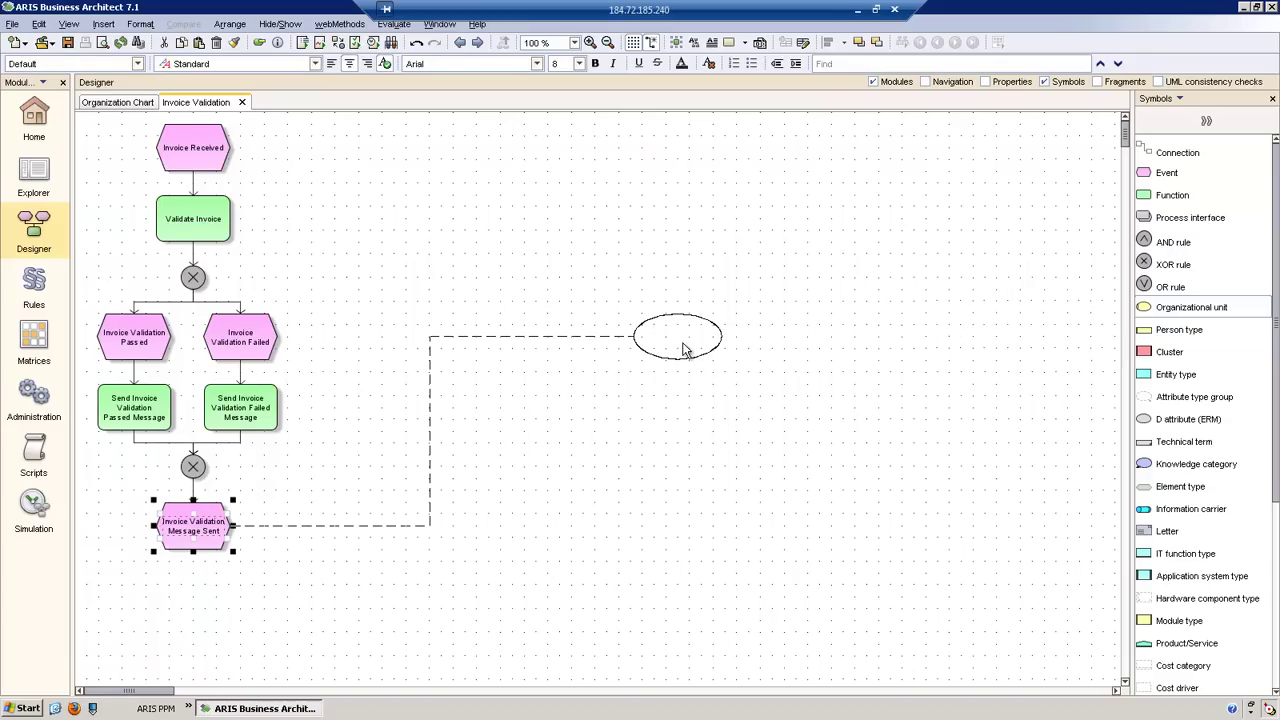
pyautogui.press('Escape')
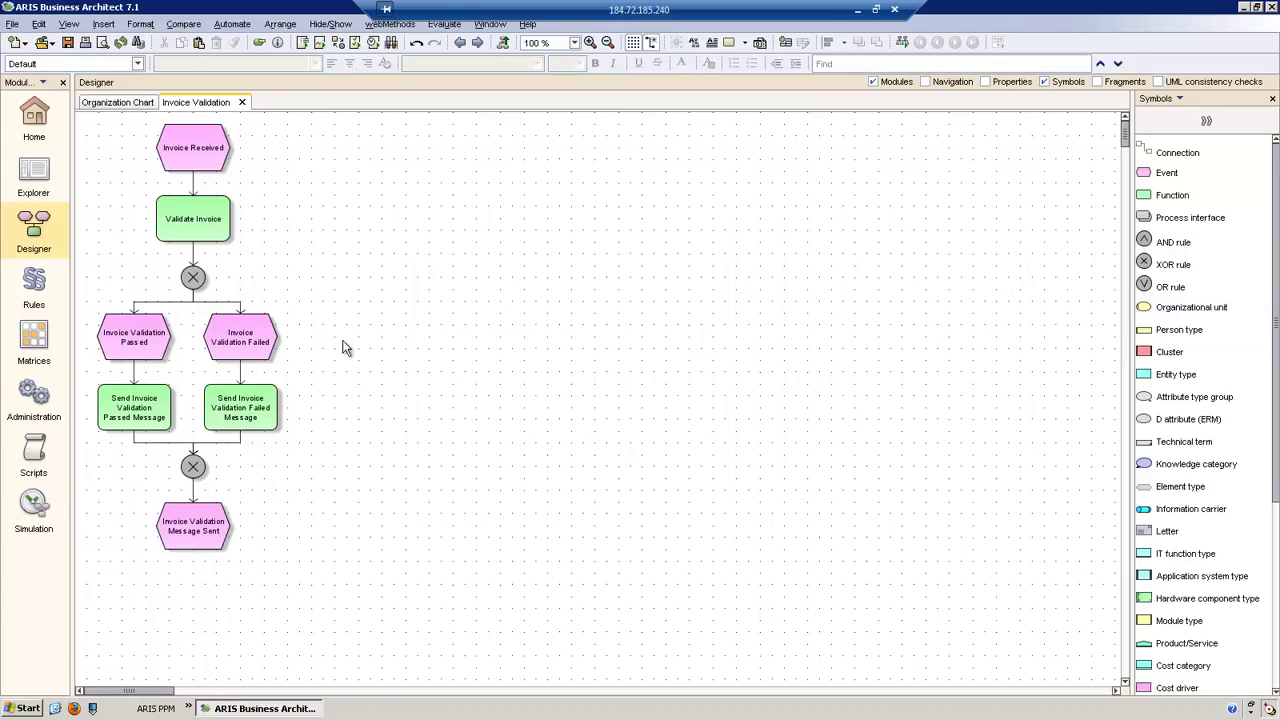
pyautogui.click(251, 341)
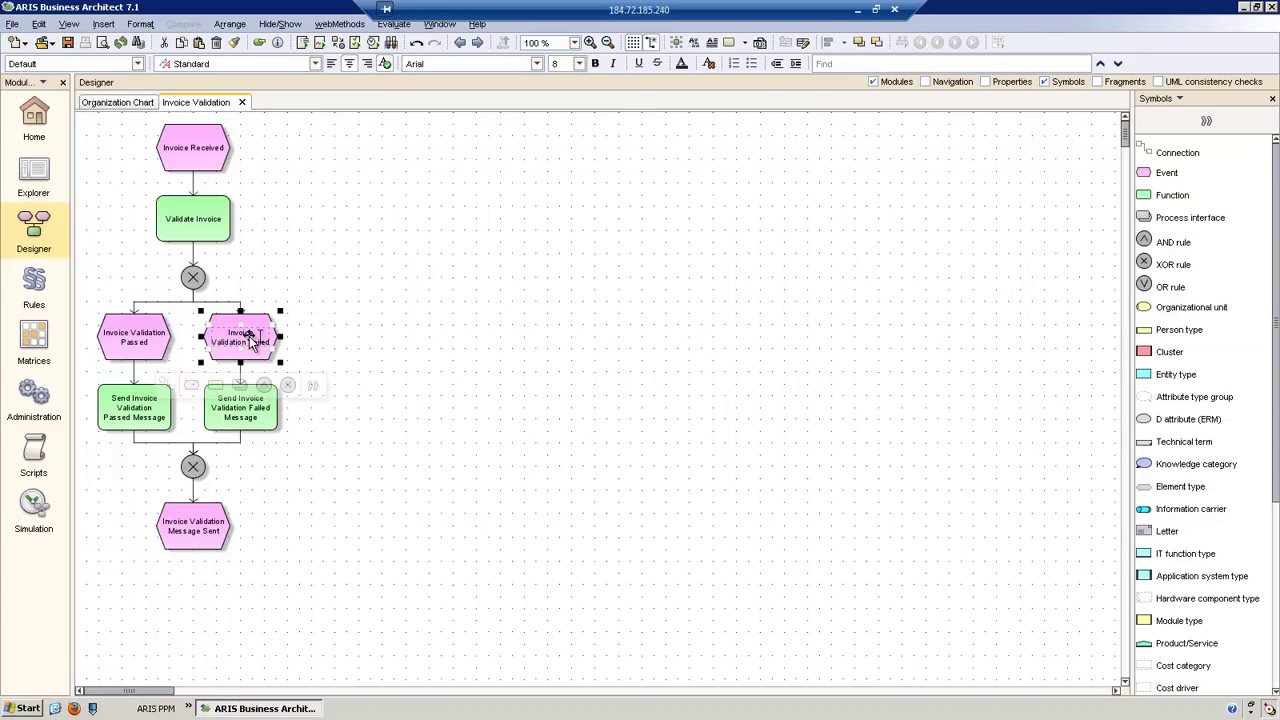
pyautogui.click(258, 410)
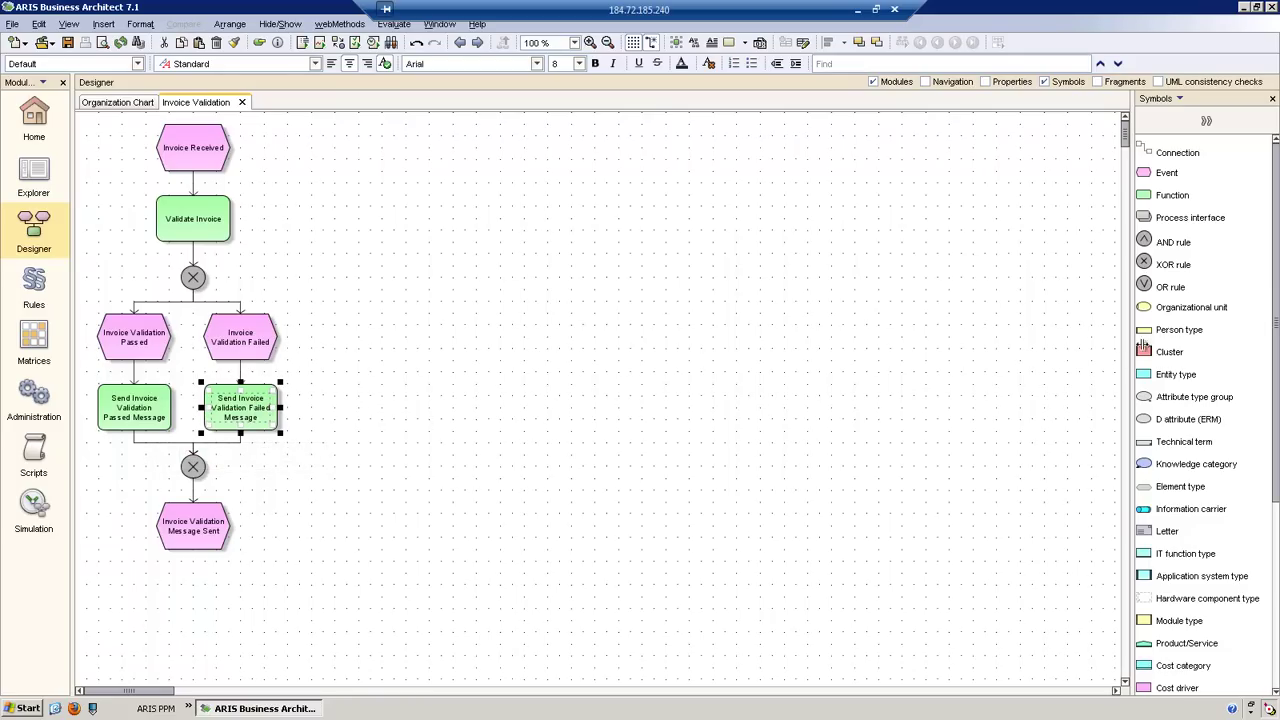
pyautogui.click(1172, 310)
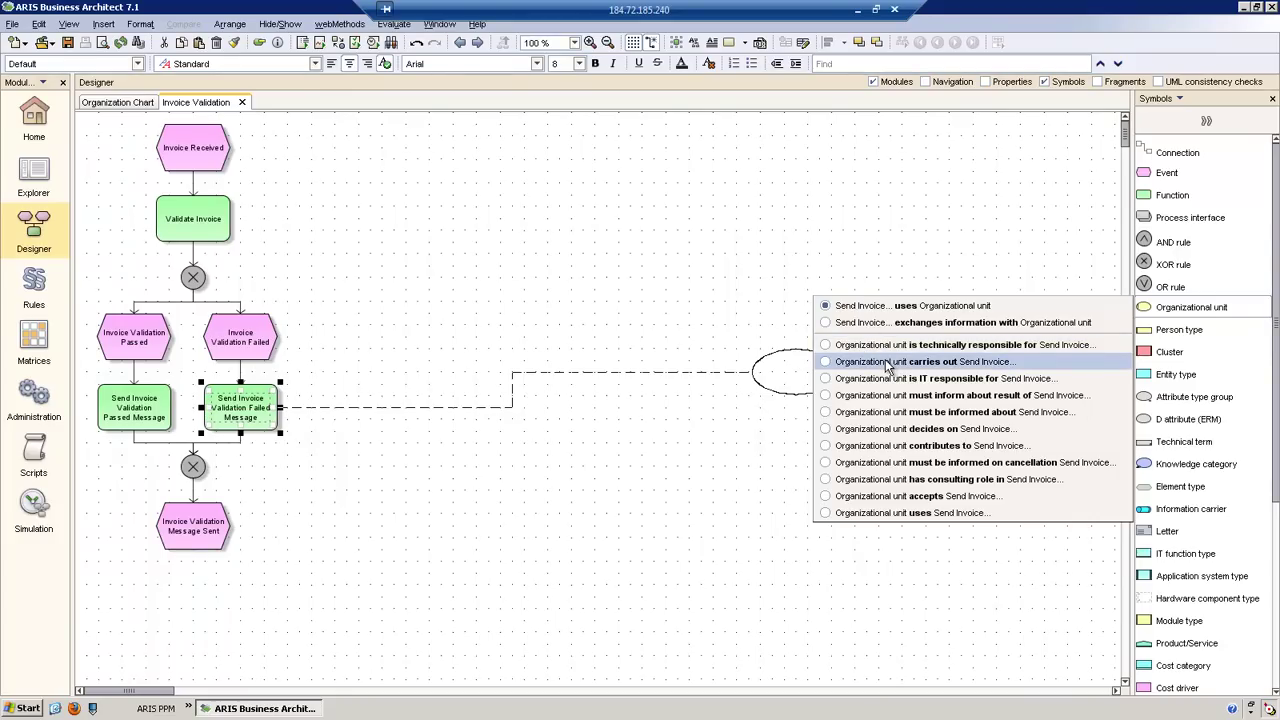
pyautogui.click(886, 361)
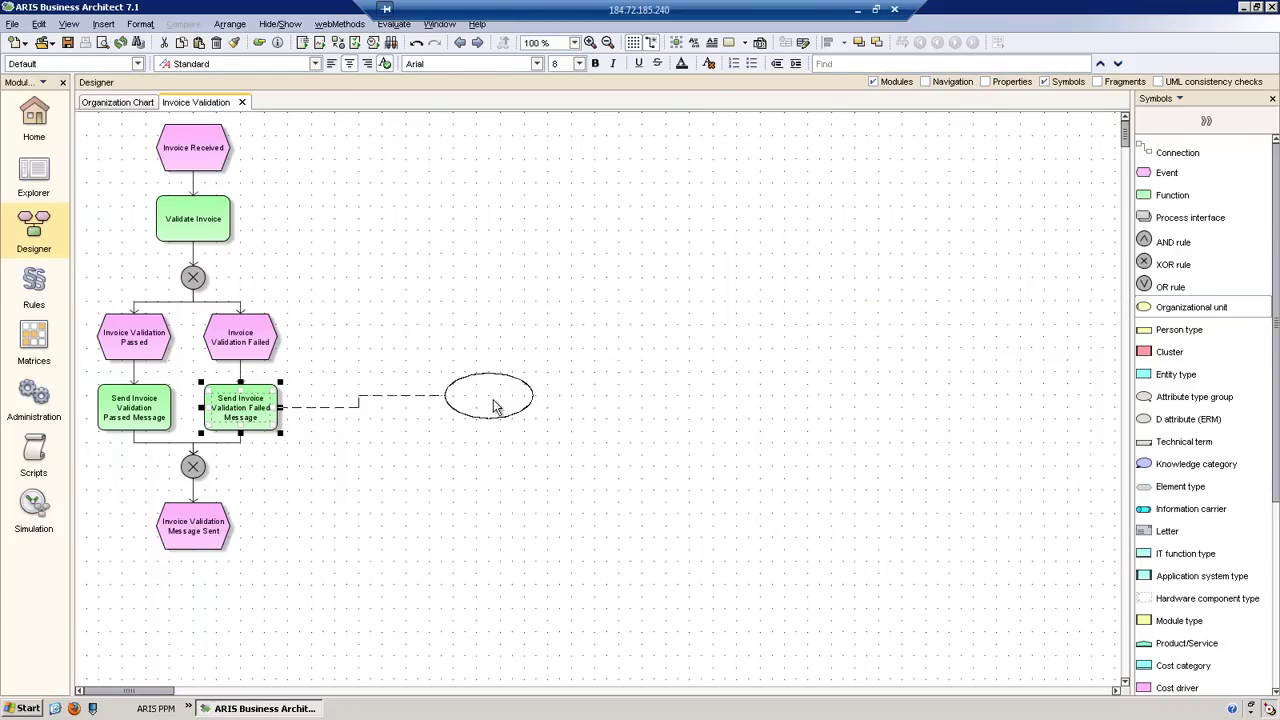
pyautogui.click(447, 413)
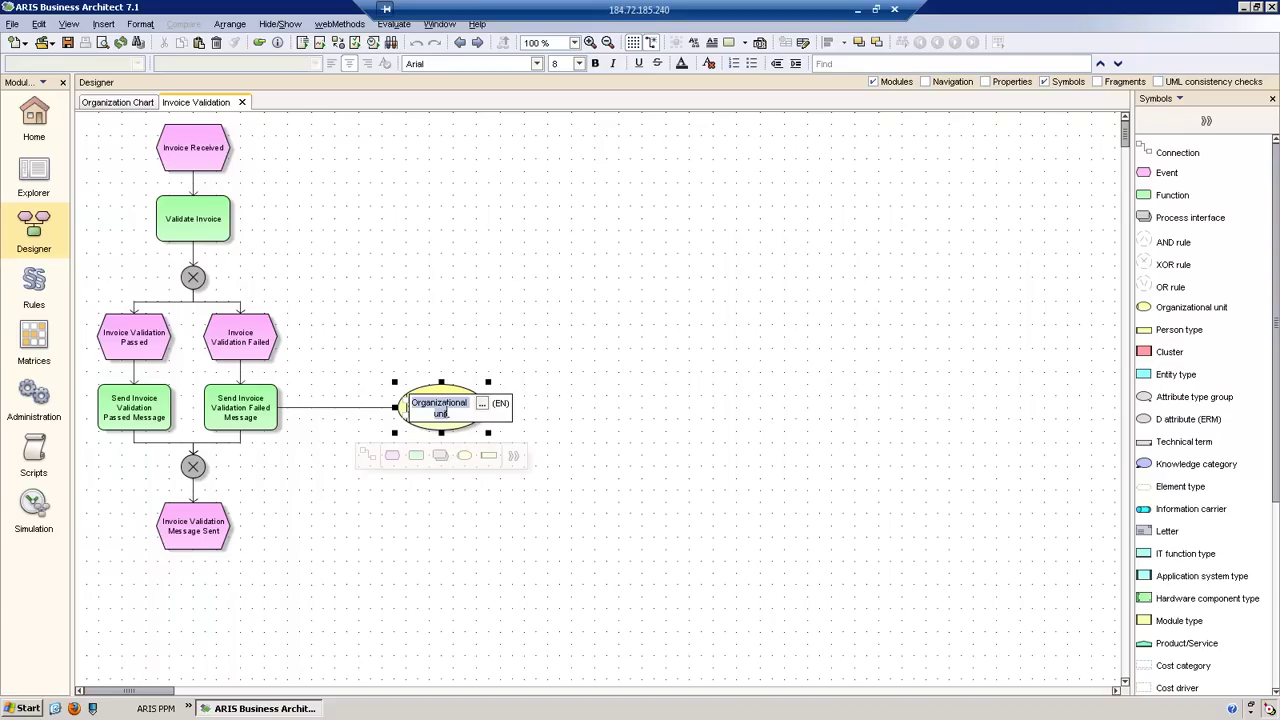
pyautogui.write('in')
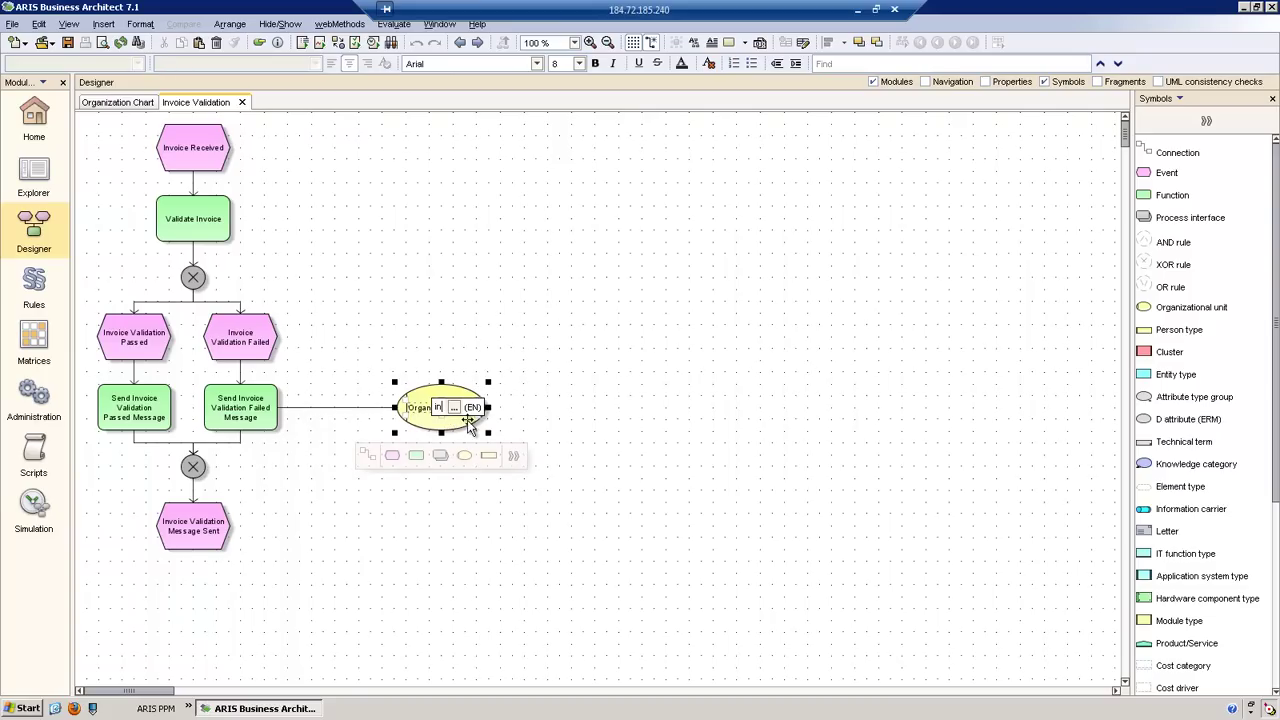
# Step: Reuse the existing Invoice Approval object for the new organizational unit
pyautogui.click(453, 407)
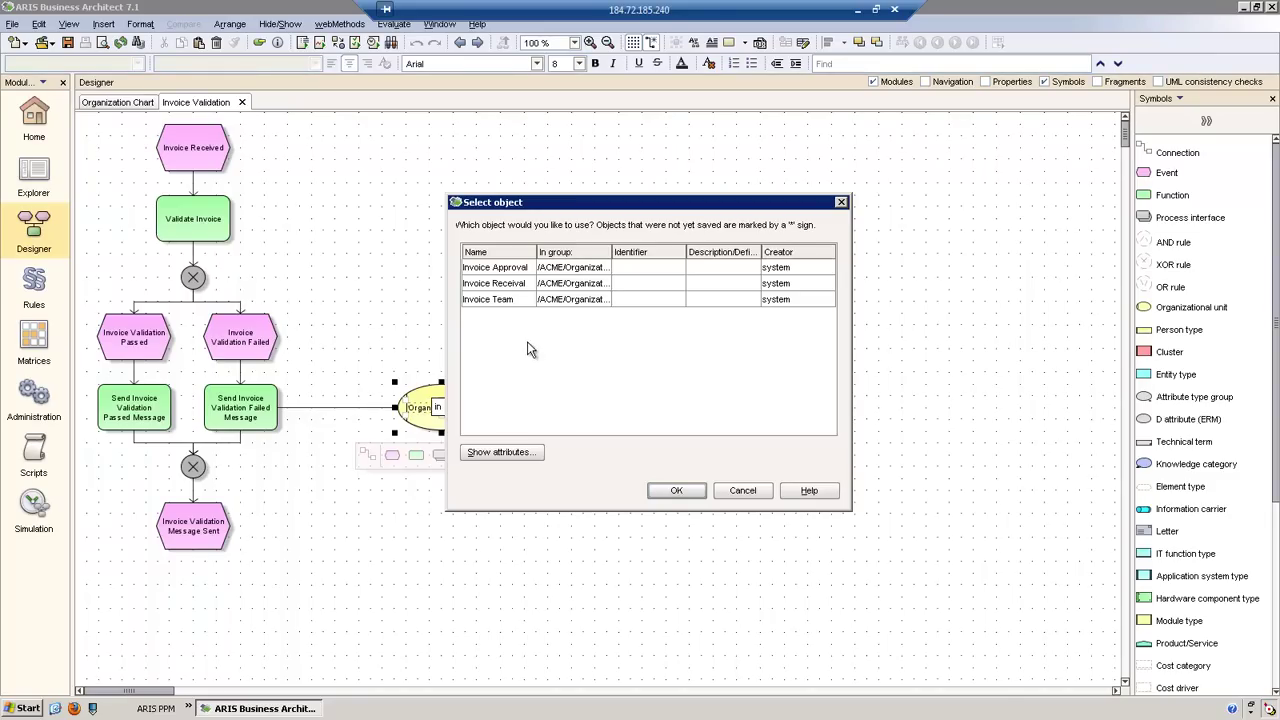
pyautogui.click(494, 268)
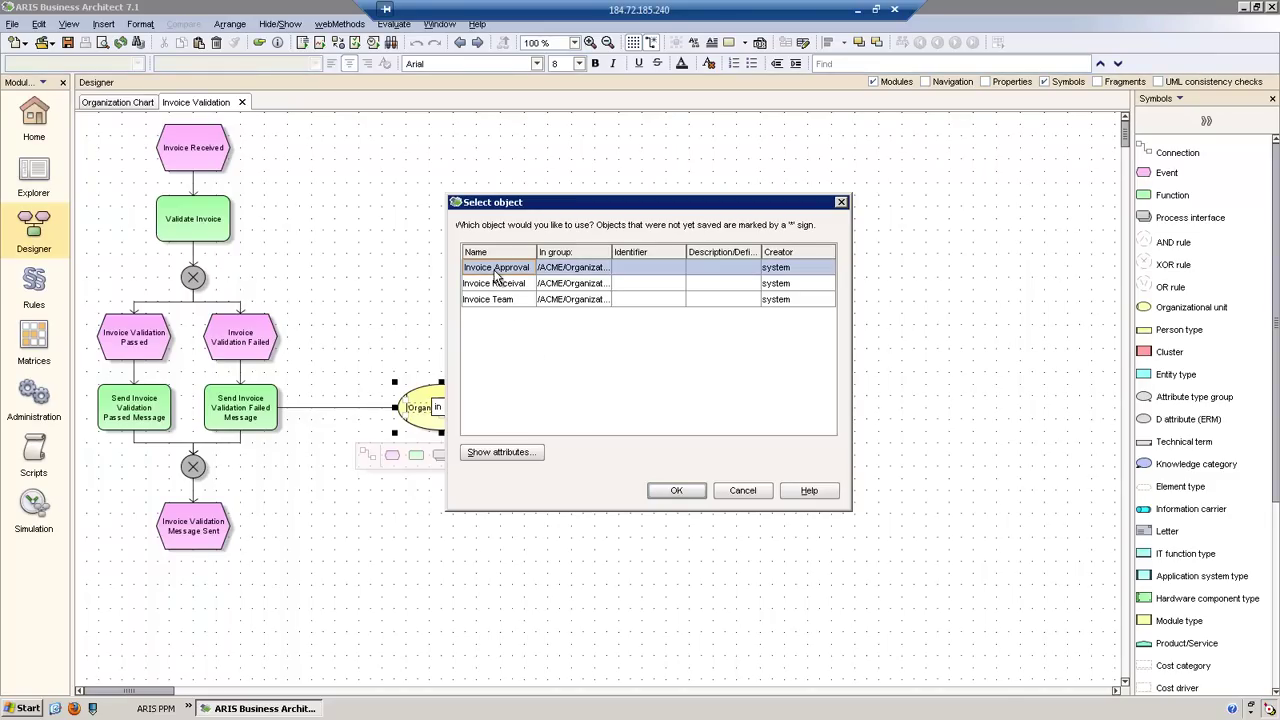
pyautogui.click(674, 492)
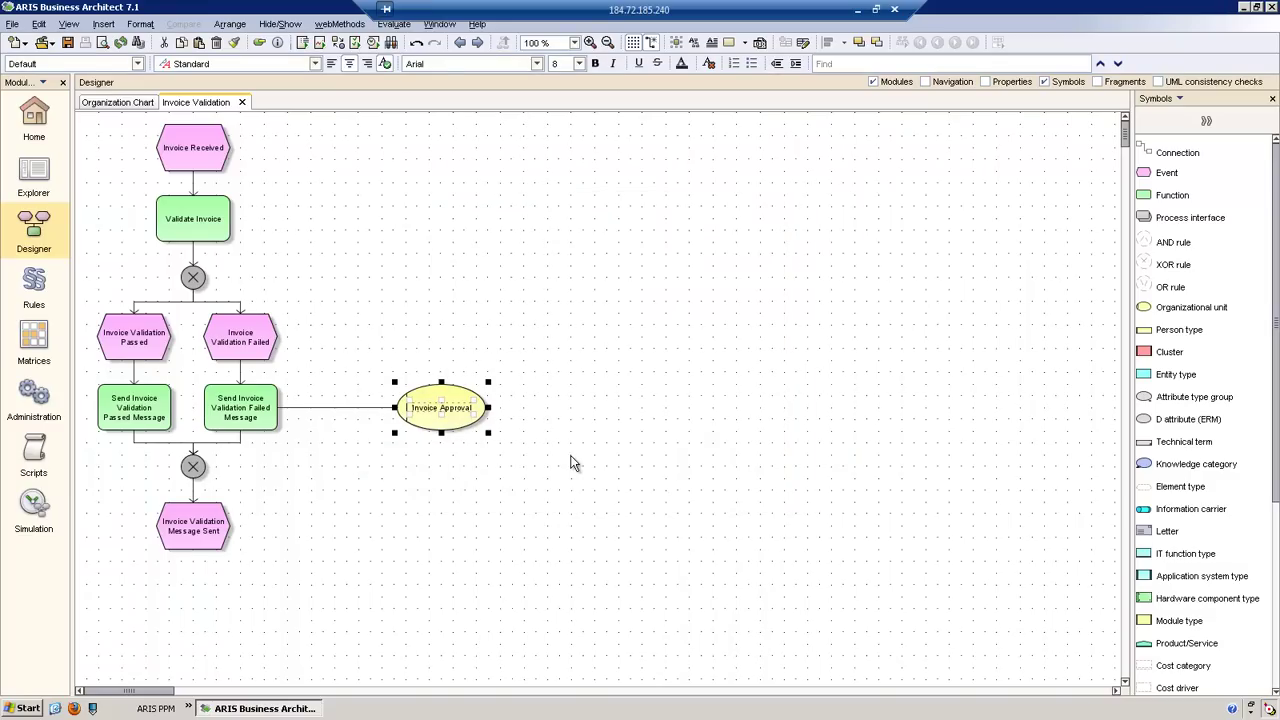
# Step: Deselect everything and re-run Arrange > Layout so Invoice Approval sits beside its function
pyautogui.click(551, 388)
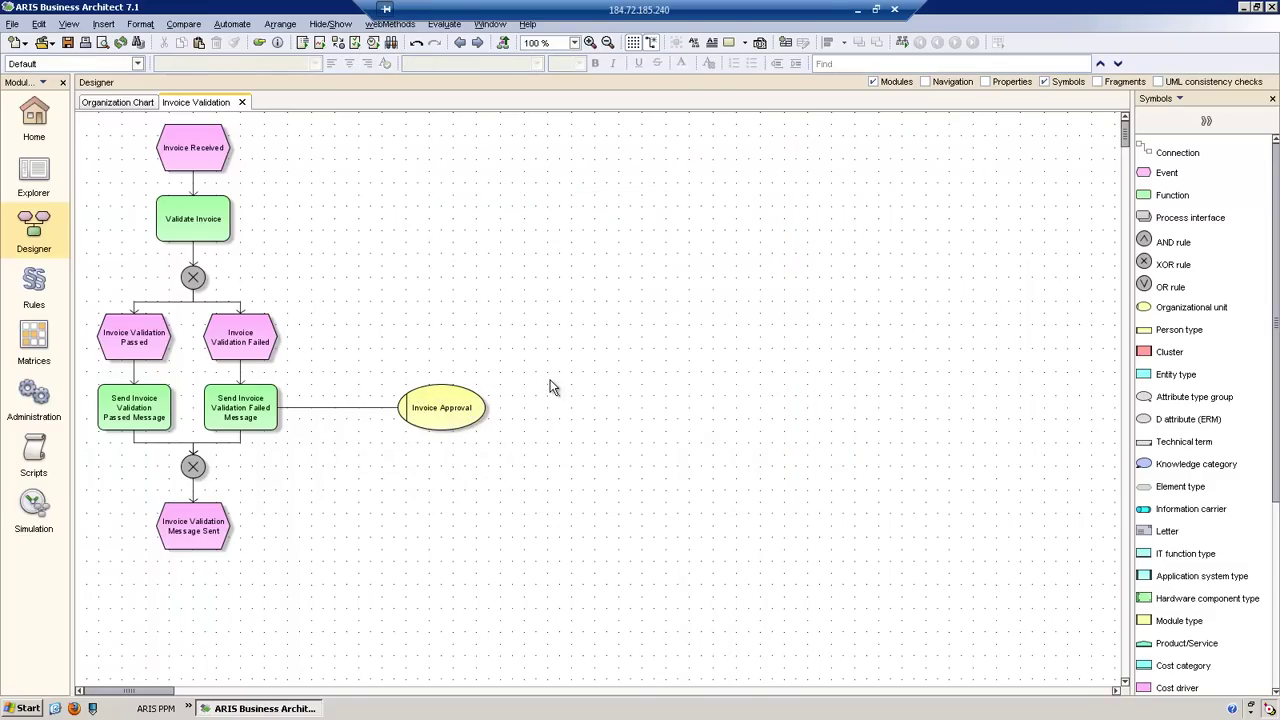
pyautogui.click(278, 28)
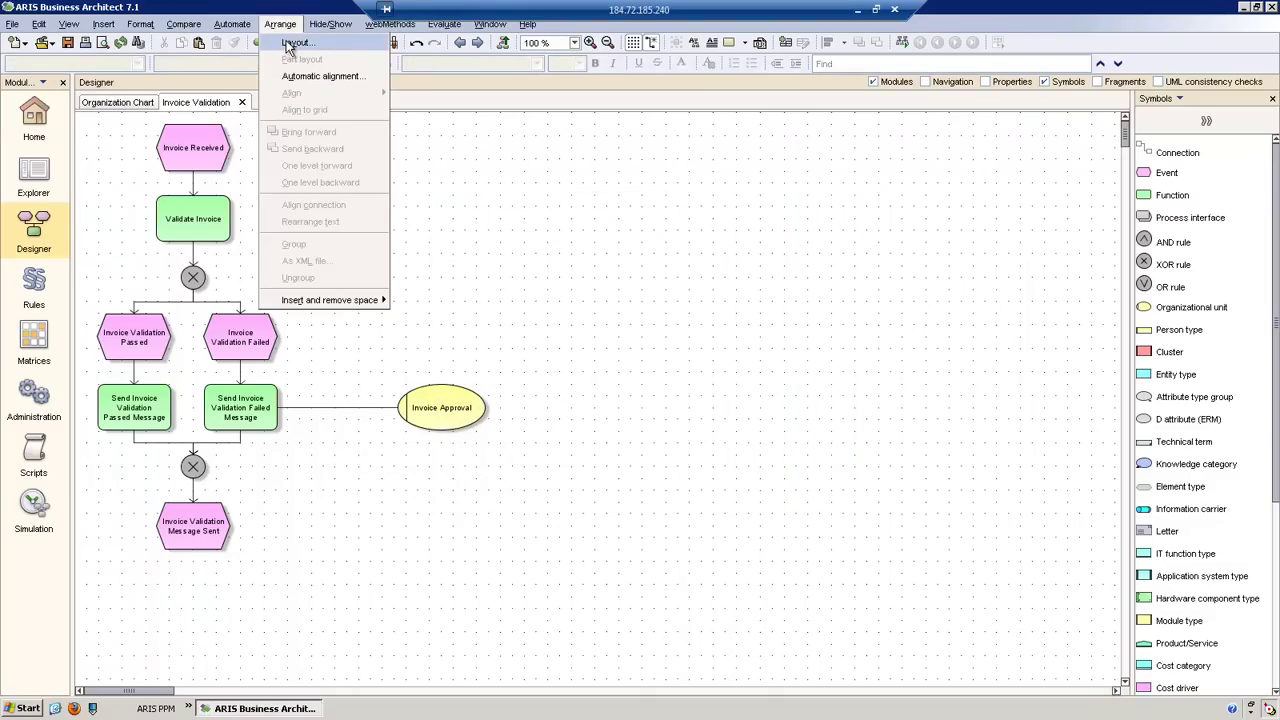
pyautogui.click(293, 43)
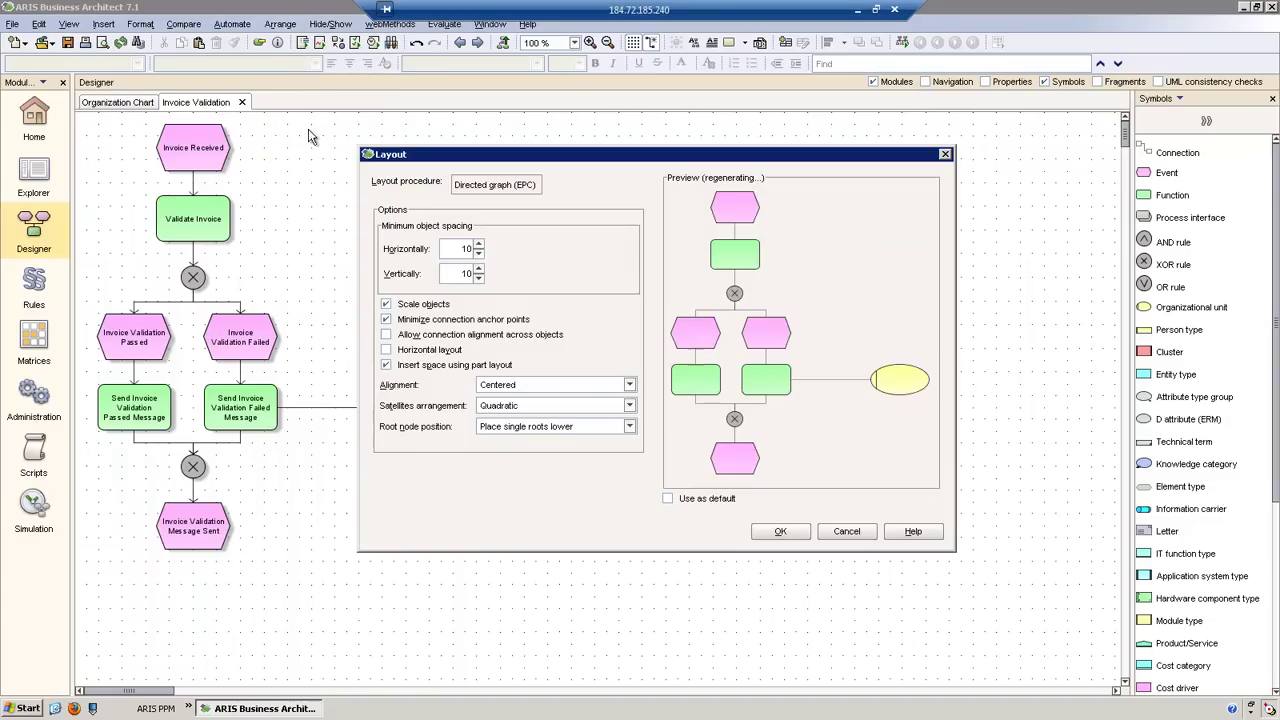
pyautogui.click(788, 532)
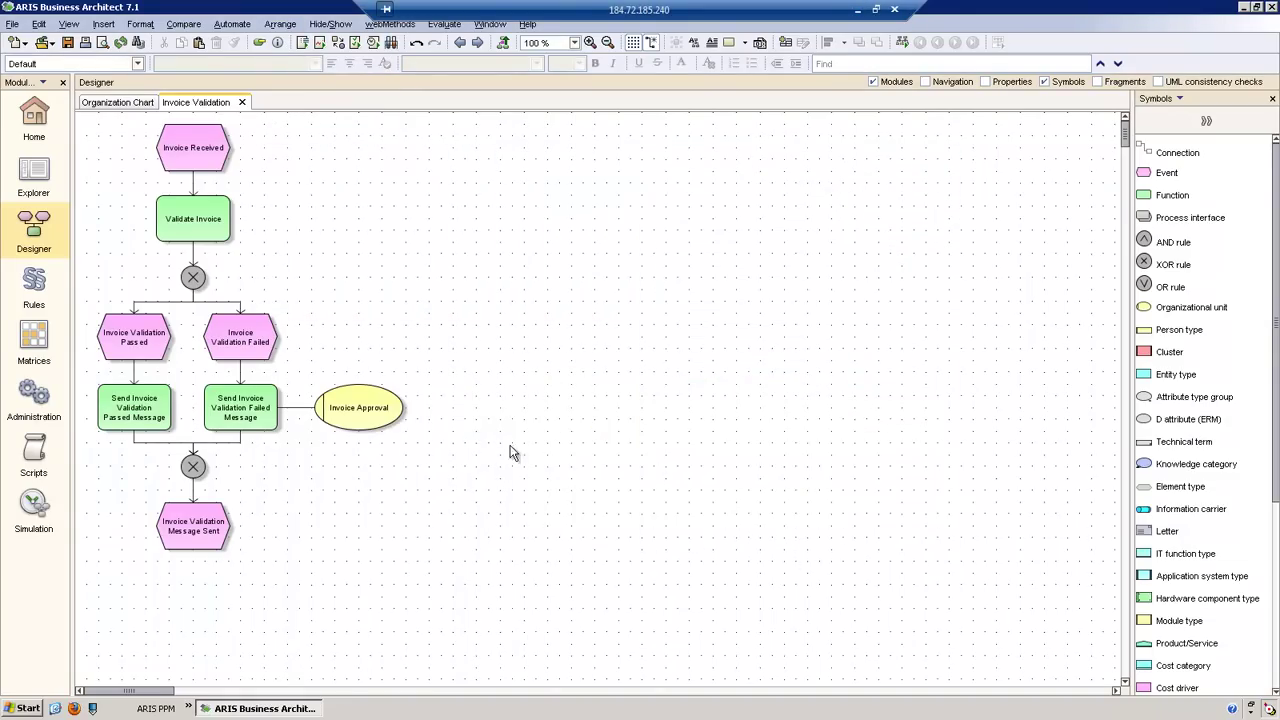
pyautogui.moveTo(367, 415)
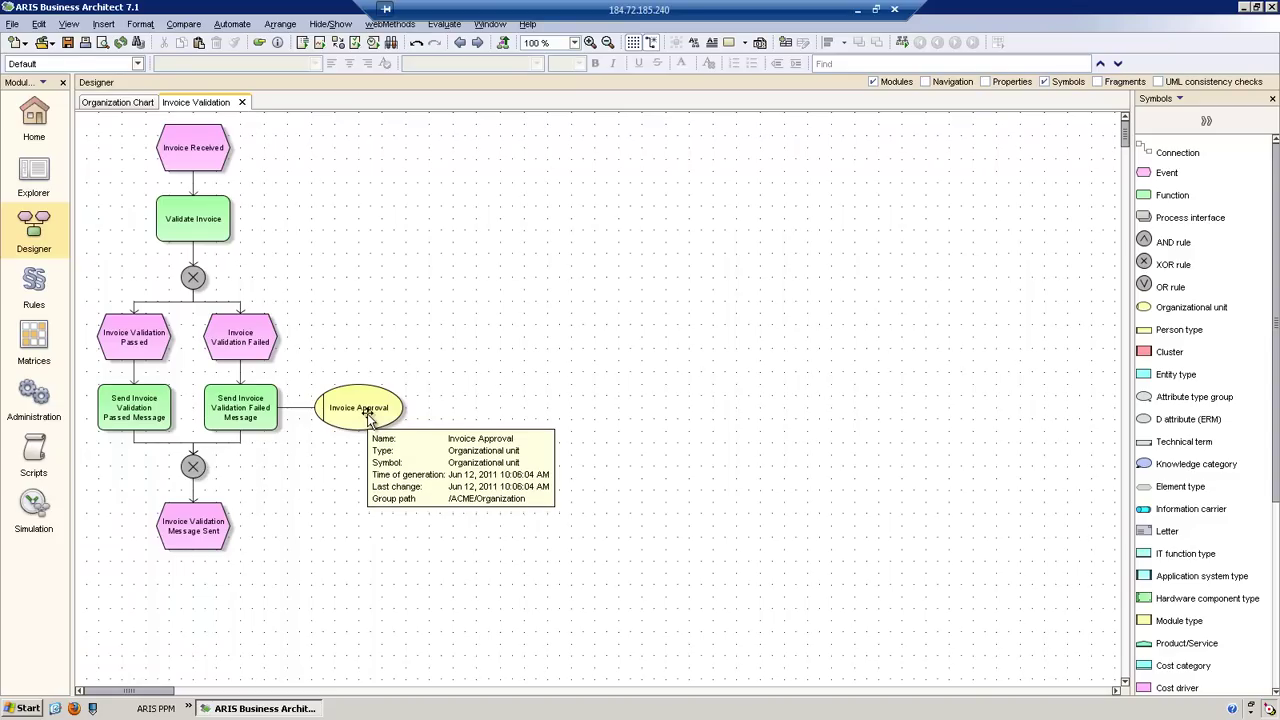
# Step: Assign the existing Organization Chart model (Organizational chart type) to Invoice Approval
pyautogui.rightClick(366, 414)
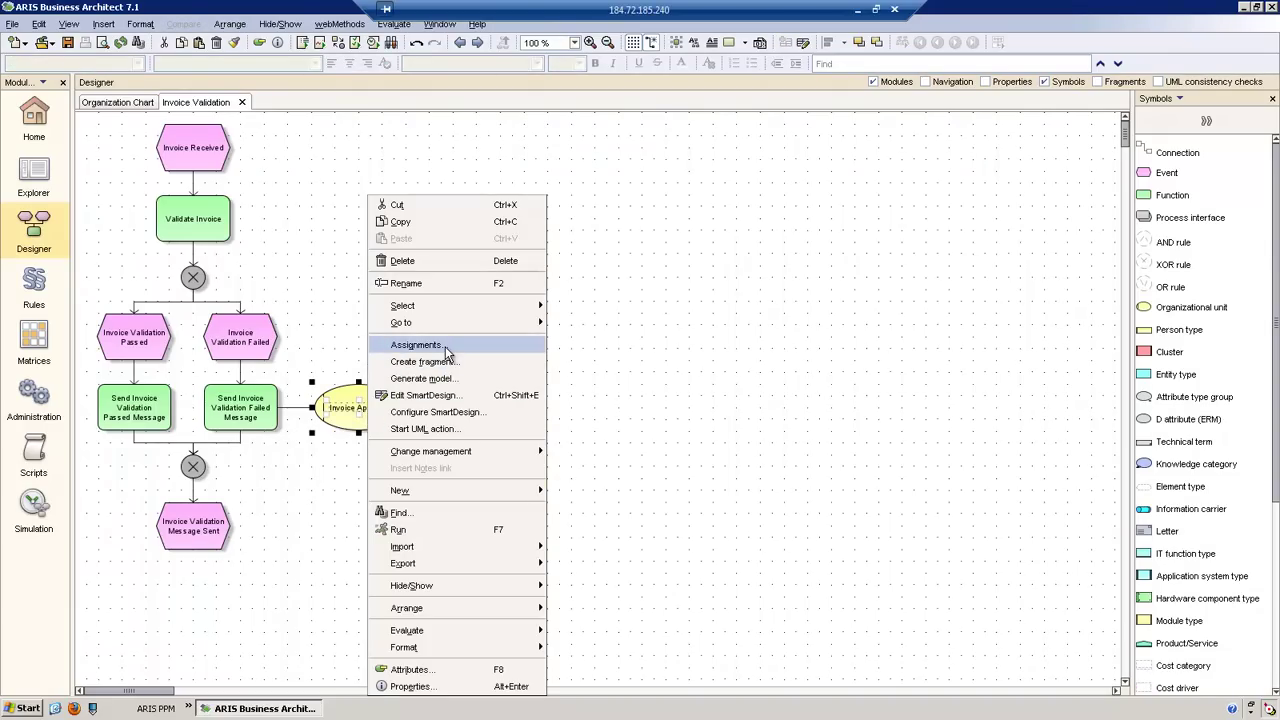
pyautogui.click(445, 346)
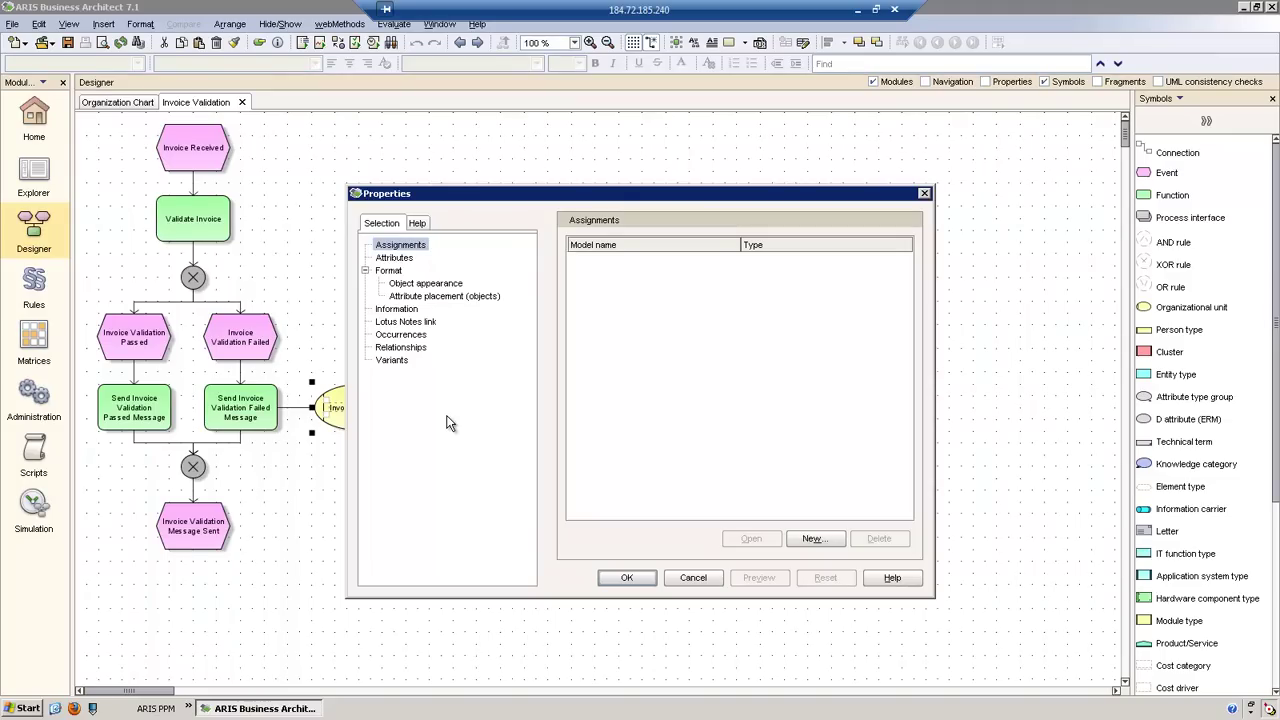
pyautogui.click(812, 539)
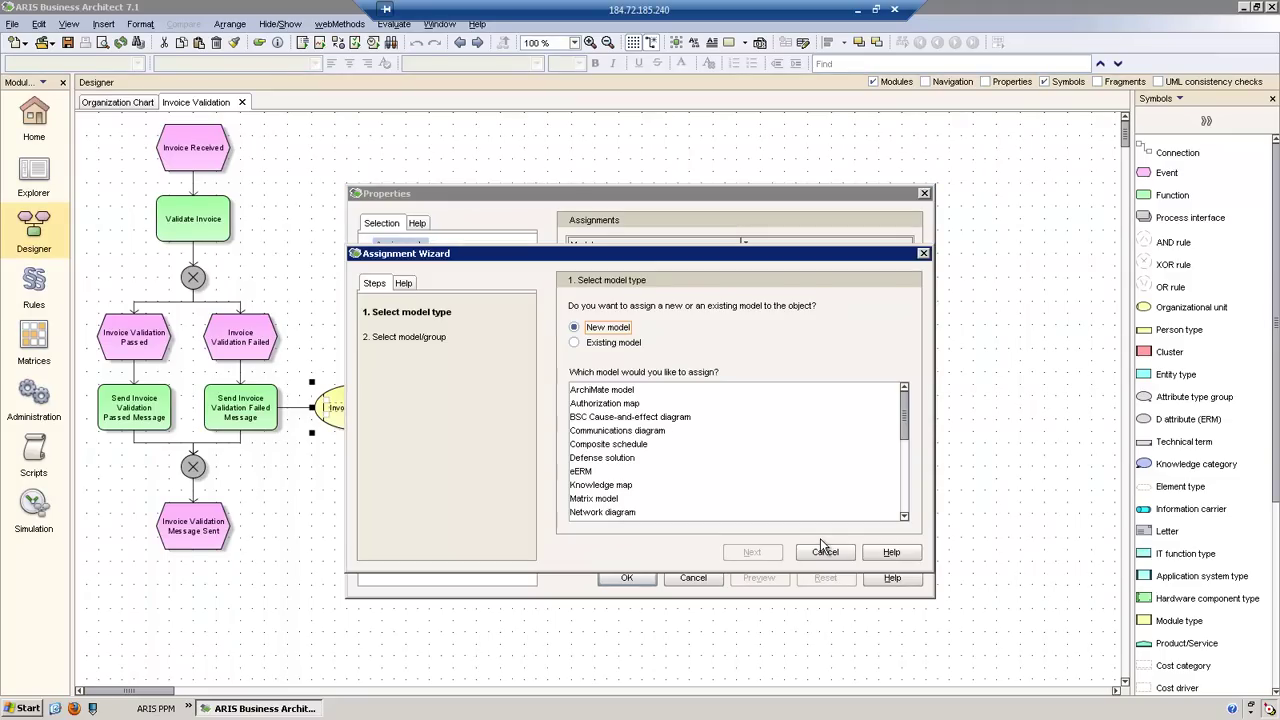
pyautogui.click(576, 344)
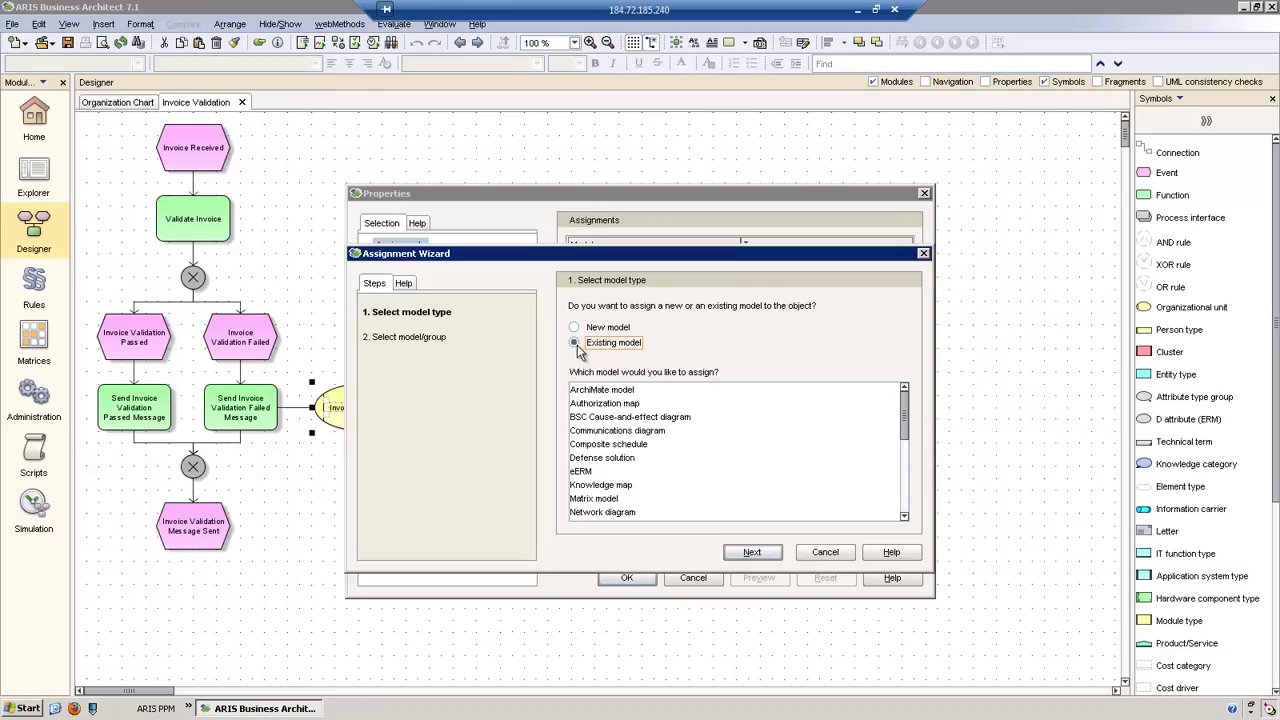
pyautogui.click(904, 517)
pyautogui.click(904, 517)
pyautogui.click(904, 517)
pyautogui.click(904, 517)
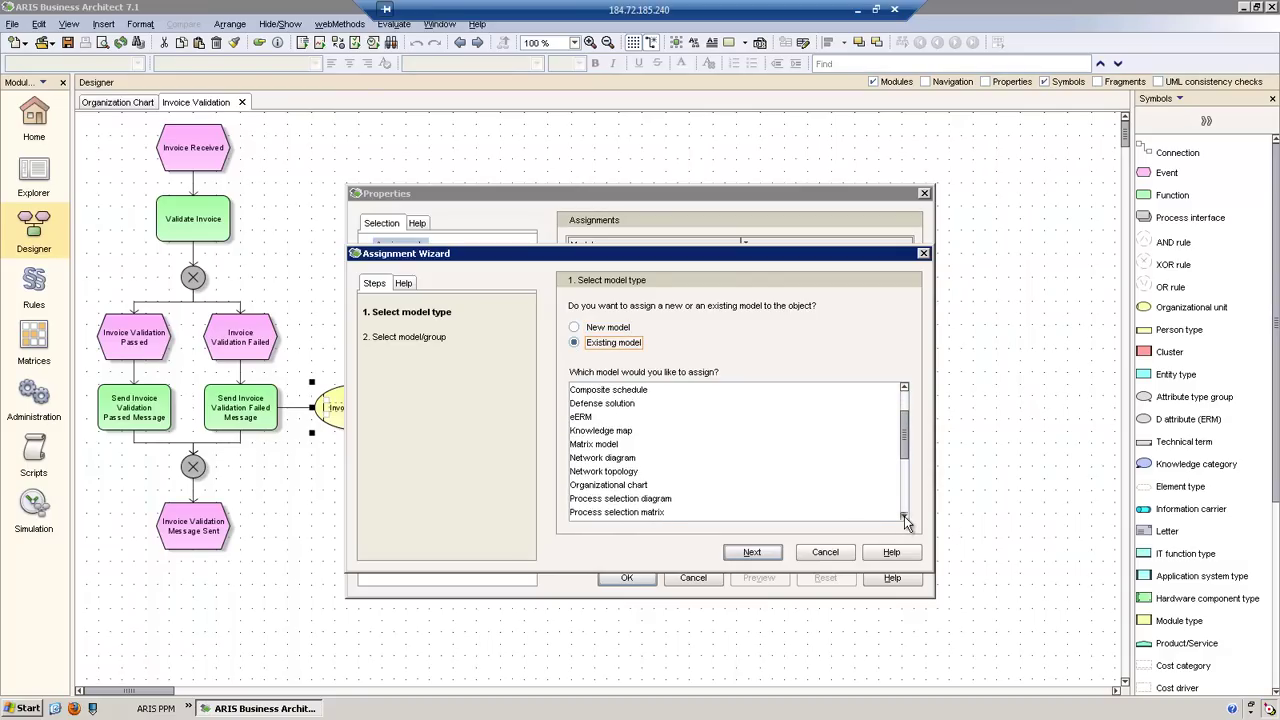
pyautogui.click(592, 486)
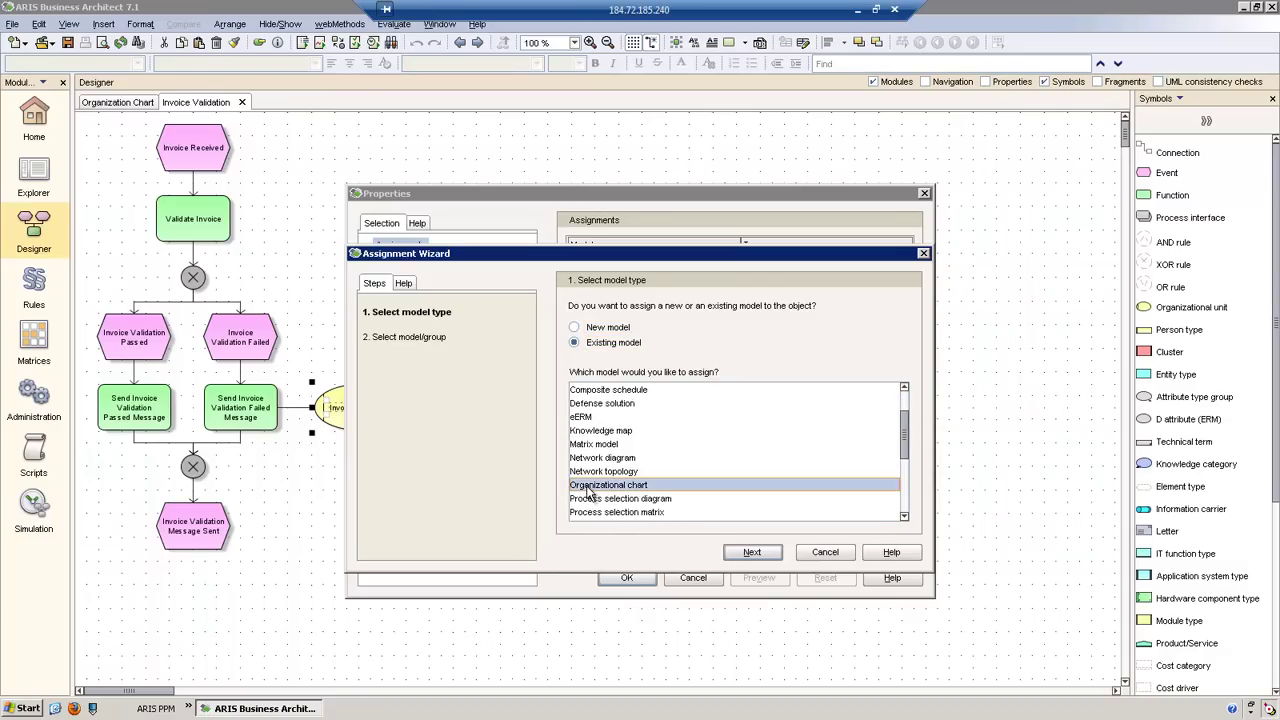
pyautogui.click(760, 553)
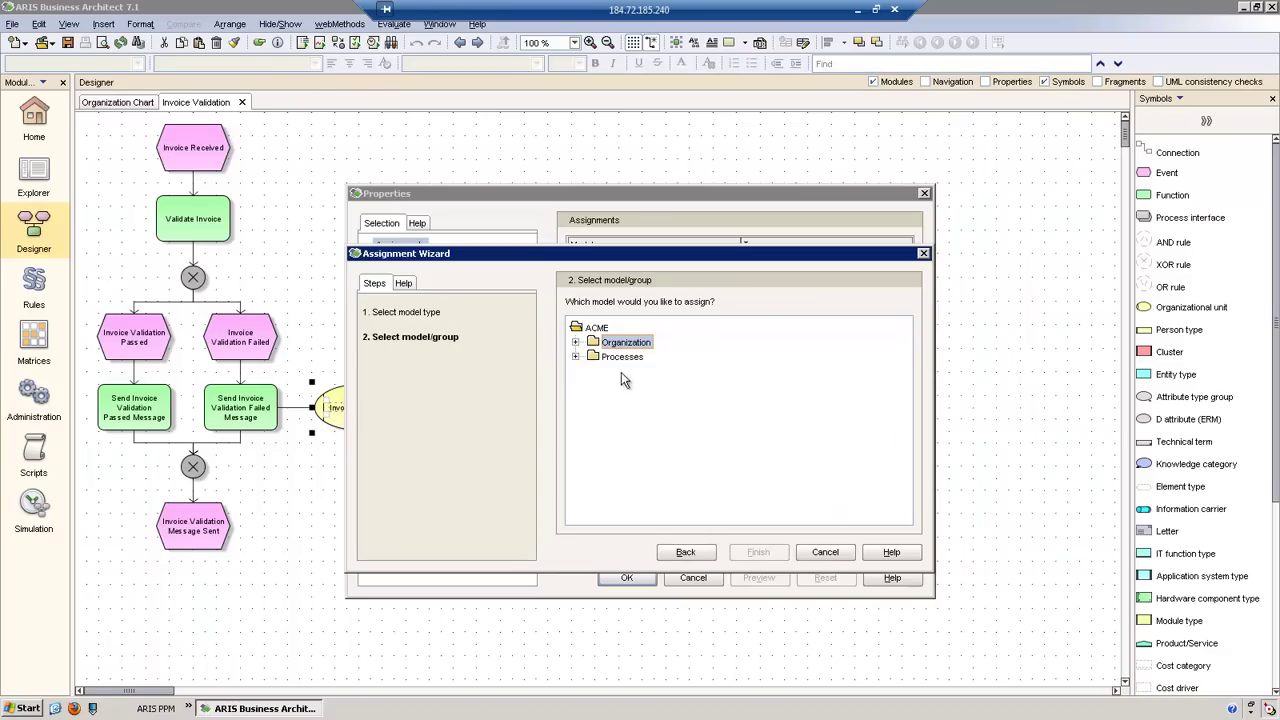
pyautogui.click(576, 342)
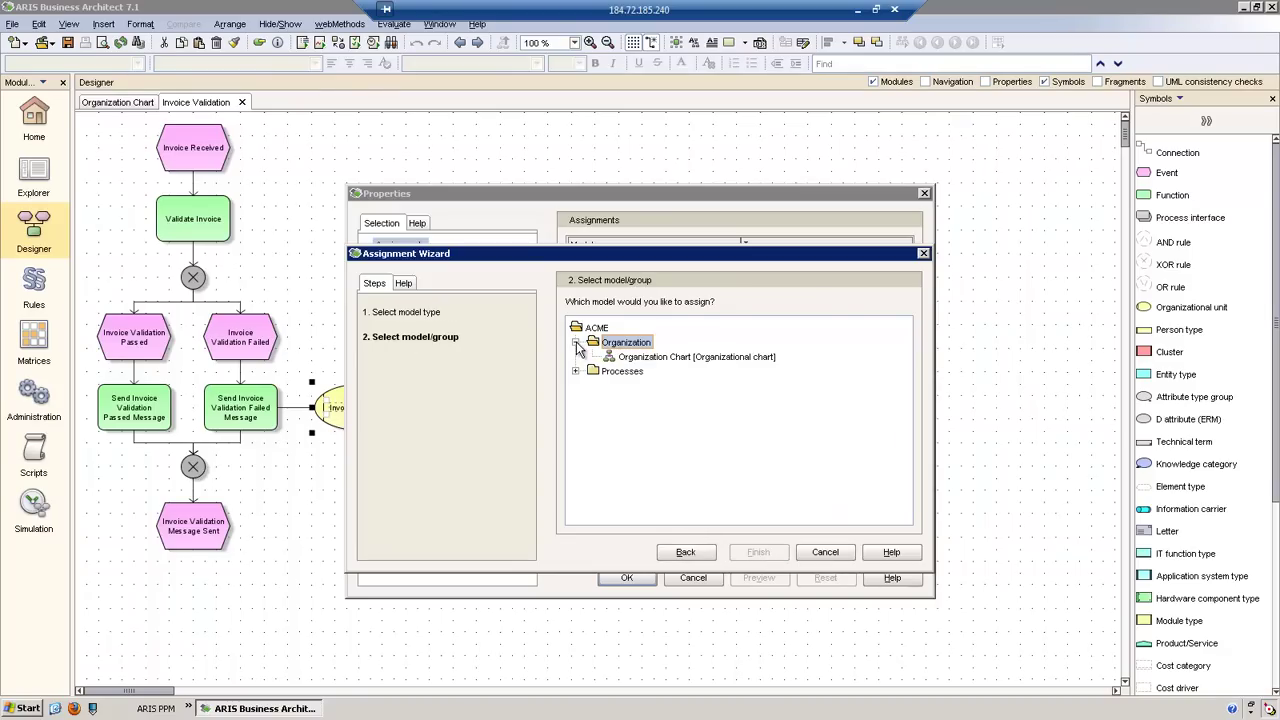
pyautogui.click(638, 360)
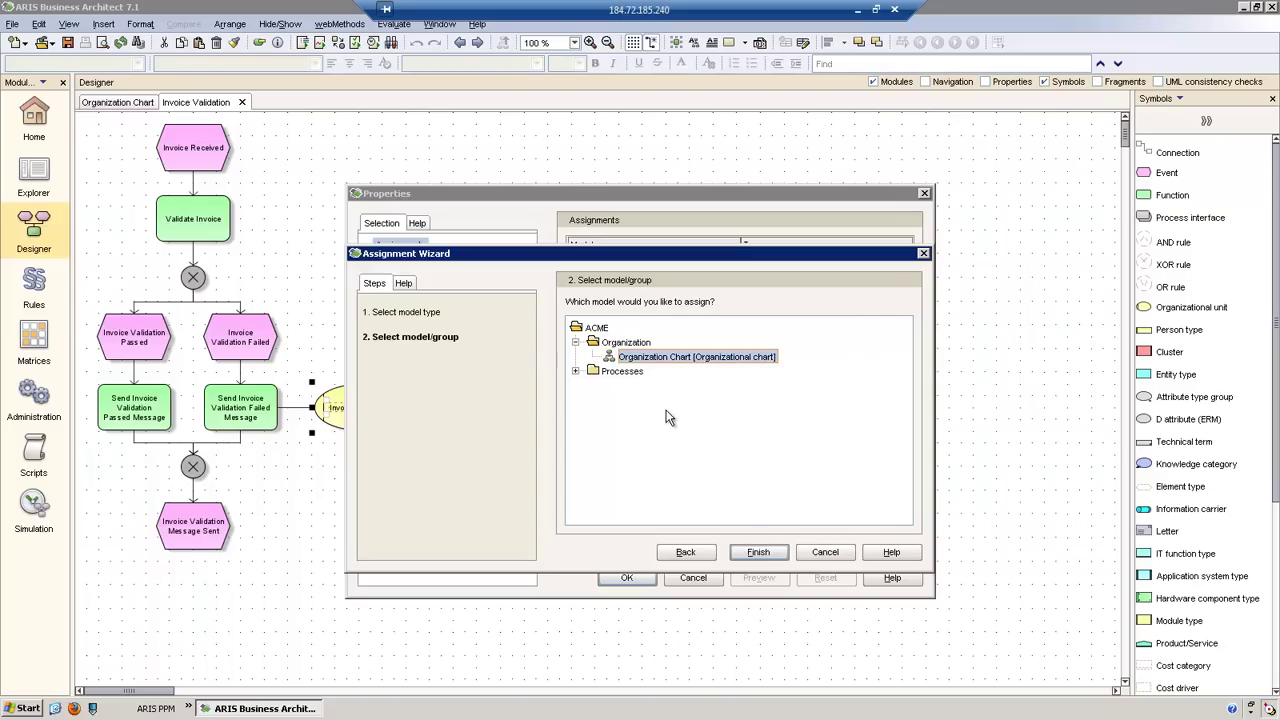
pyautogui.click(758, 553)
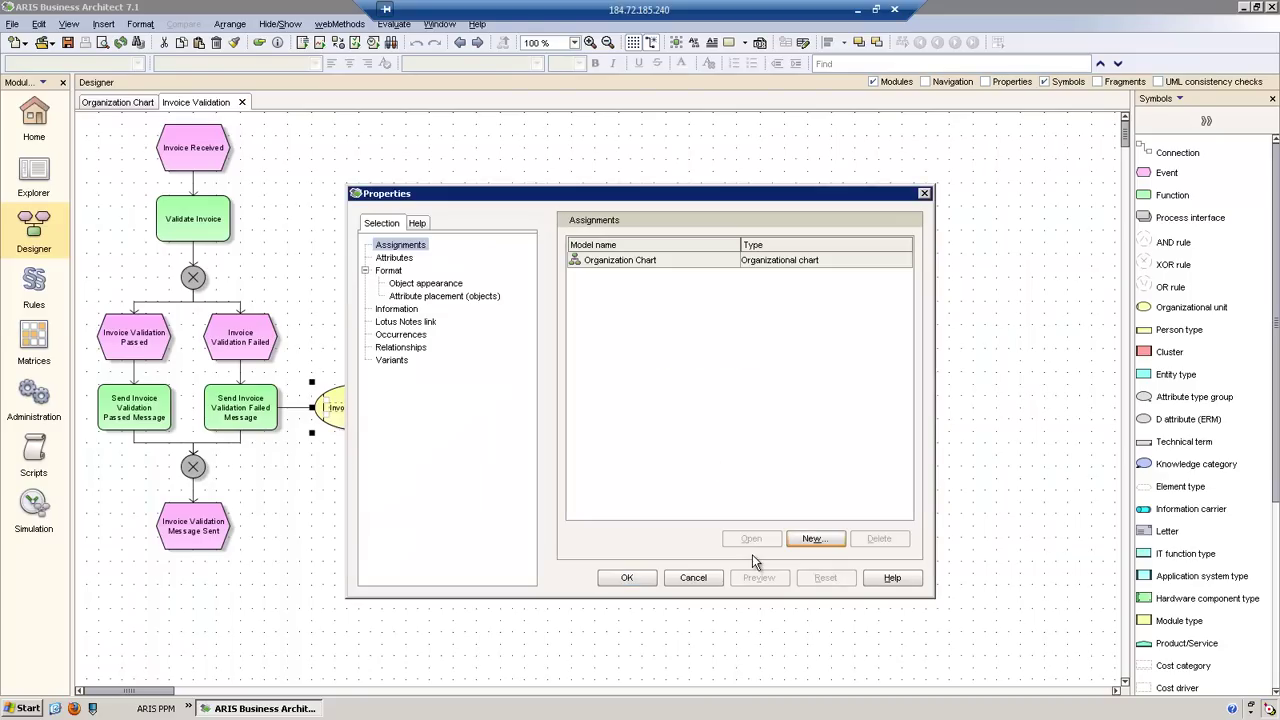
pyautogui.click(644, 582)
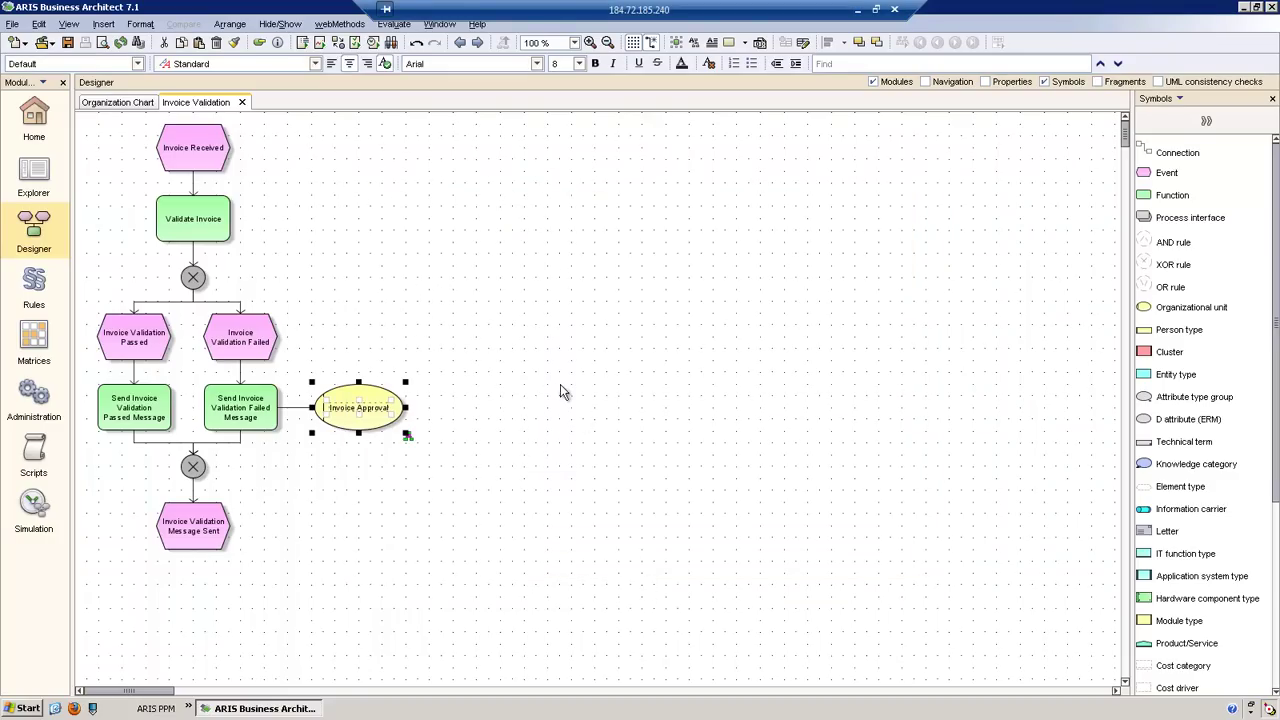
# Step: Clear the selection and switch to the Organization Chart tab with Ctrl+Tab
pyautogui.click(563, 391)
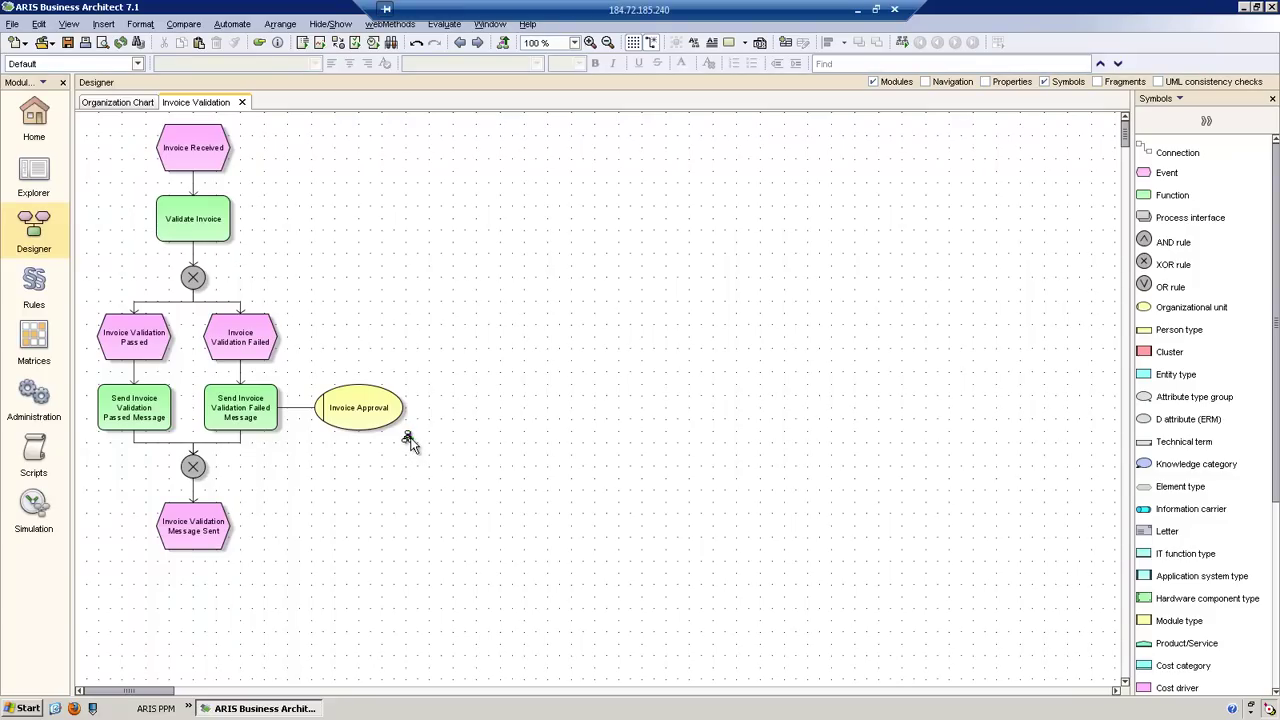
pyautogui.hotkey('ctrl', 'Tab')
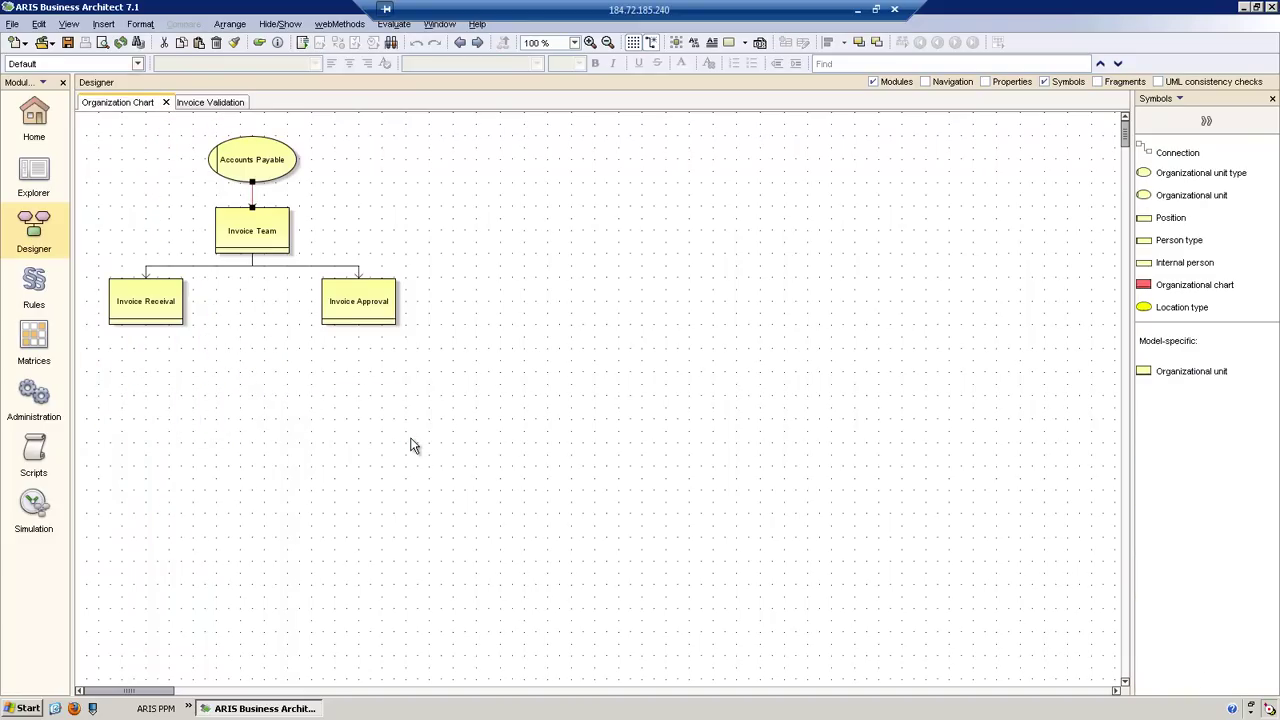